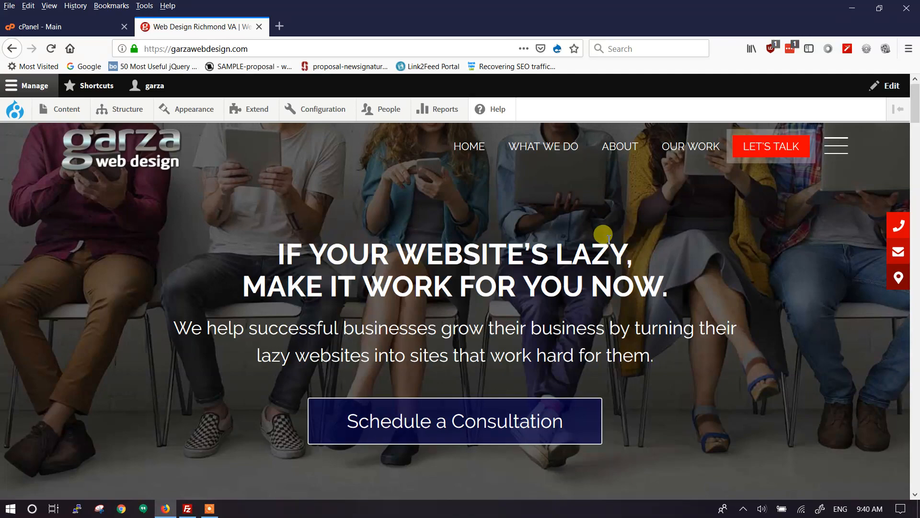
# Step: Open the website's status report and check the Drupal core update status
pyautogui.scroll(-10, 575, 302)
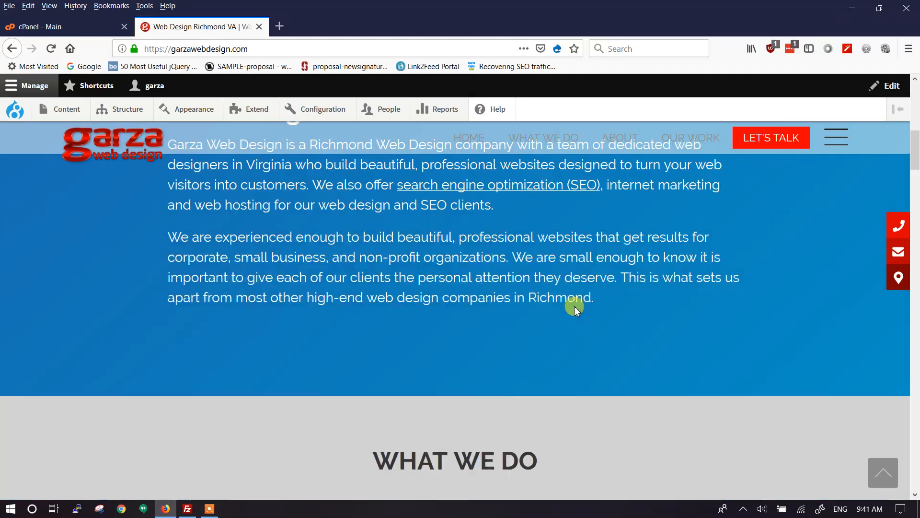
pyautogui.scroll(10, 575, 301)
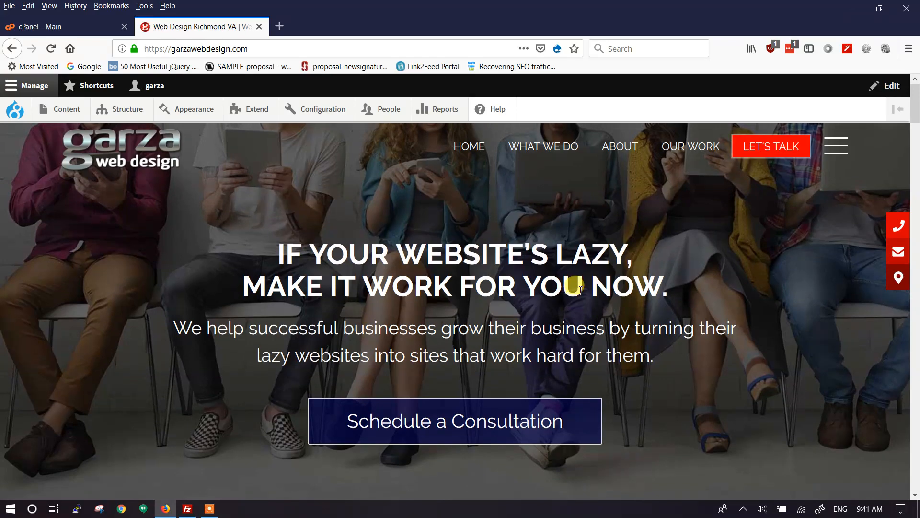
pyautogui.moveTo(388, 109)
pyautogui.moveTo(450, 111)
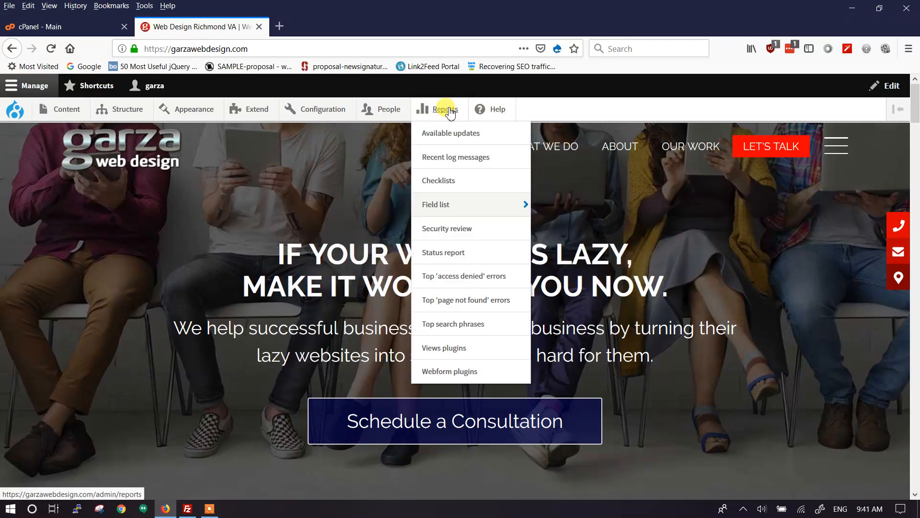
pyautogui.click(443, 262)
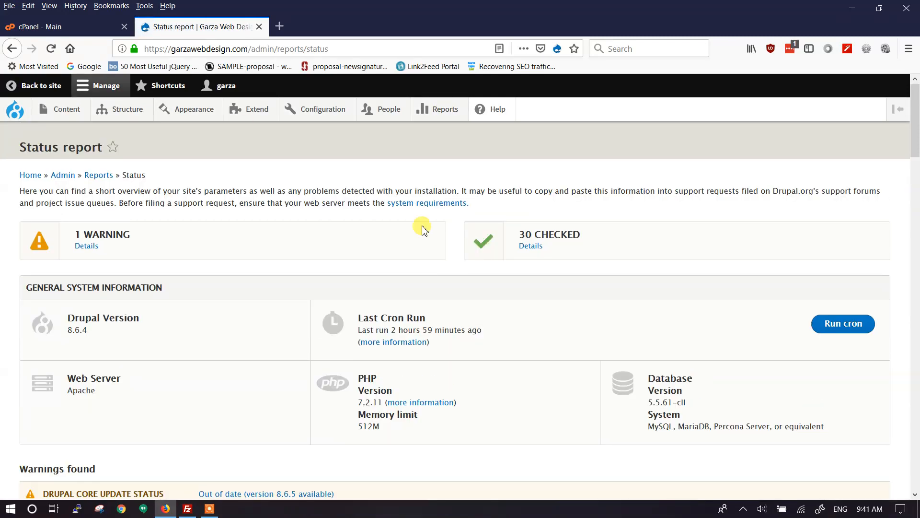
pyautogui.scroll(-3, 174, 343)
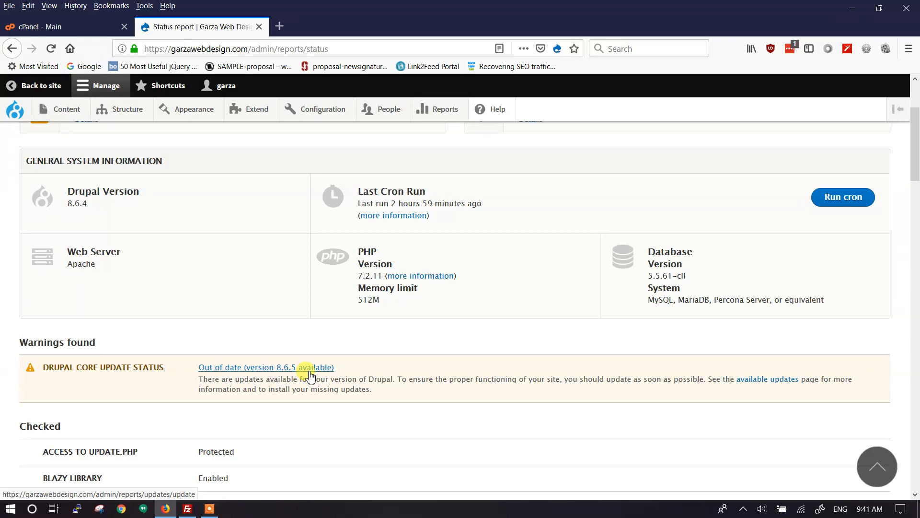
# Step: Open drupal.org in a new browser tab and go to the Drupal core project page
pyautogui.click(281, 26)
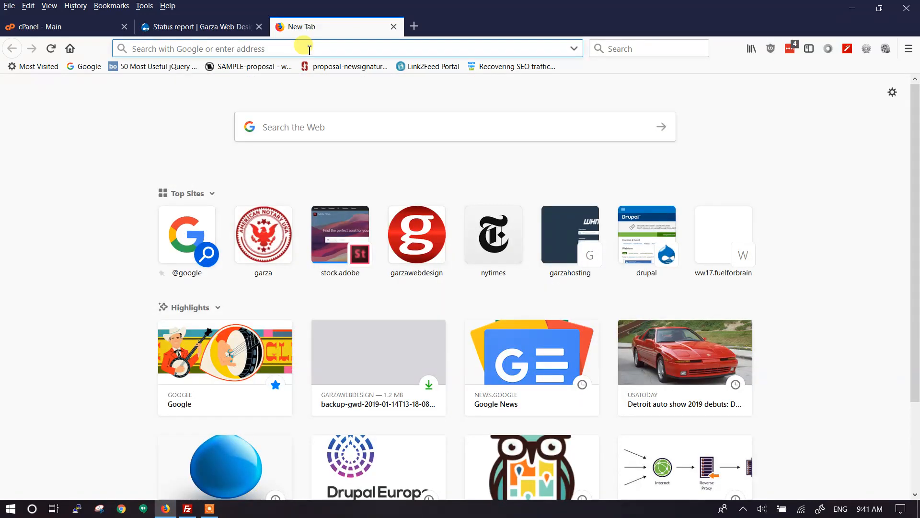
pyautogui.write('drupal.org')
pyautogui.press('Return')
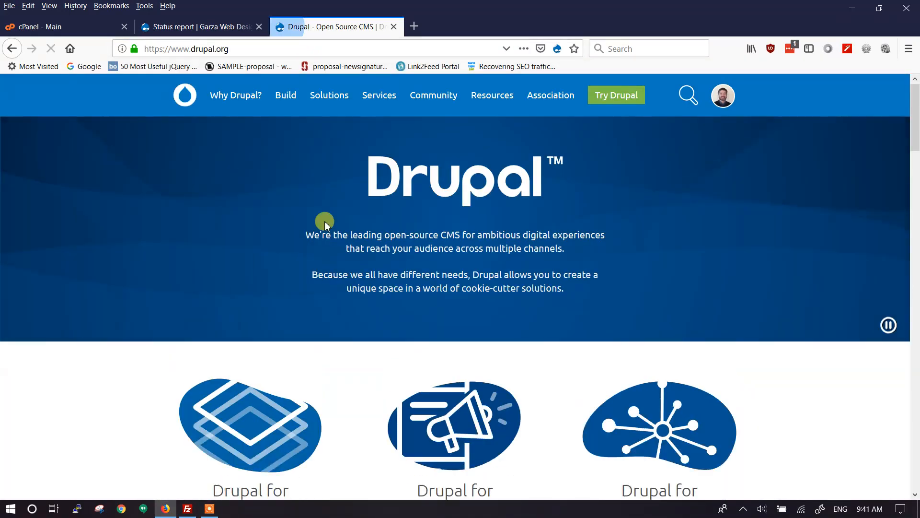
pyautogui.scroll(-20, 325, 226)
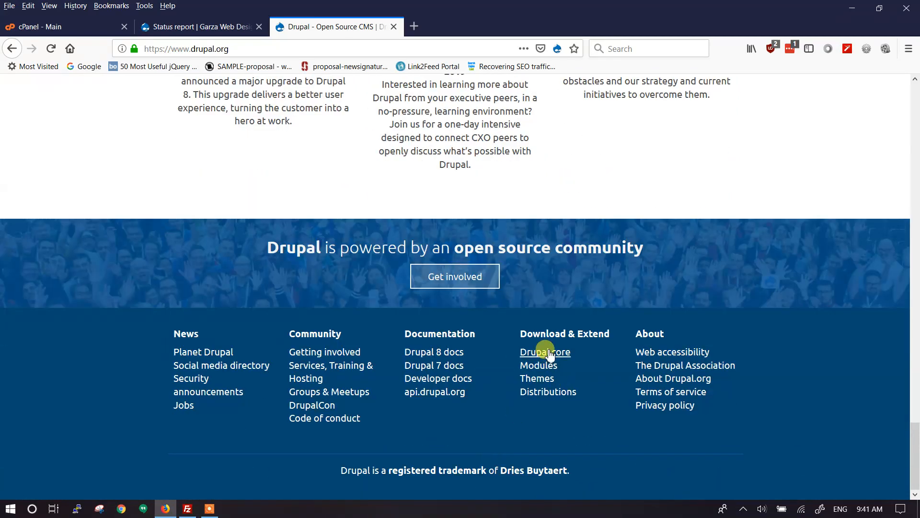
pyautogui.click(550, 354)
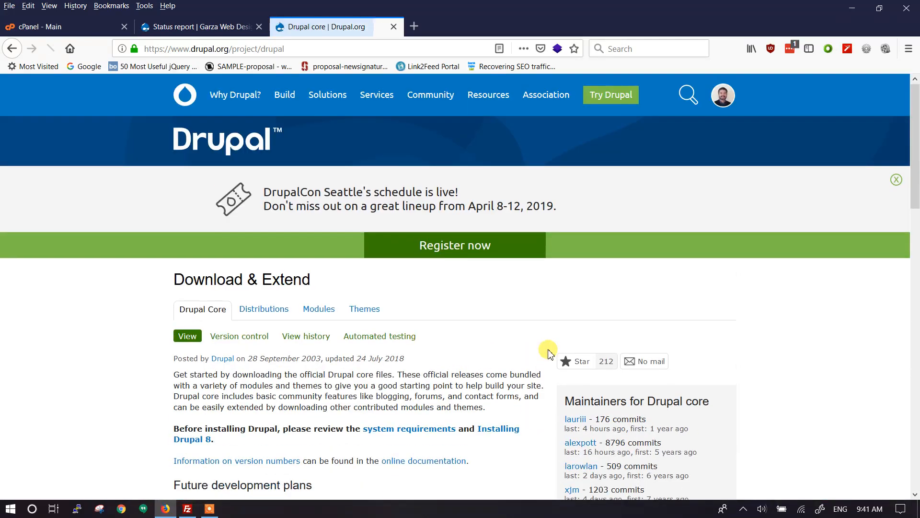
# Step: Download the recommended Drupal core 8.6.5 release as tar.gz into the Downloads folder, replacing the existing copy
pyautogui.scroll(-15, 482, 367)
pyautogui.scroll(8, 428, 342)
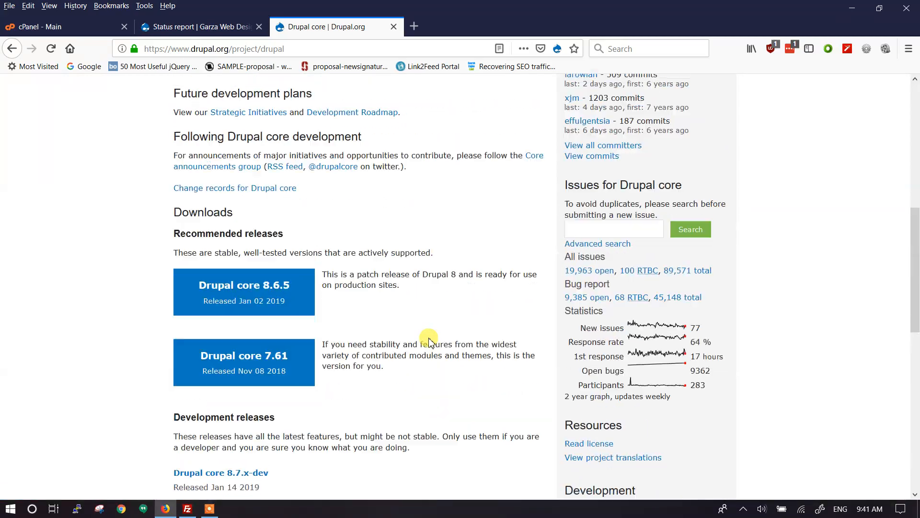
pyautogui.click(215, 304)
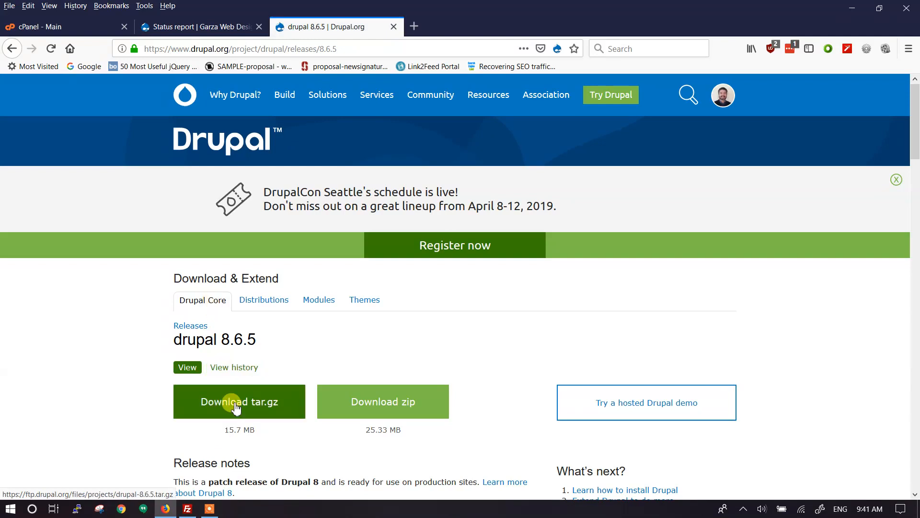
pyautogui.click(231, 403)
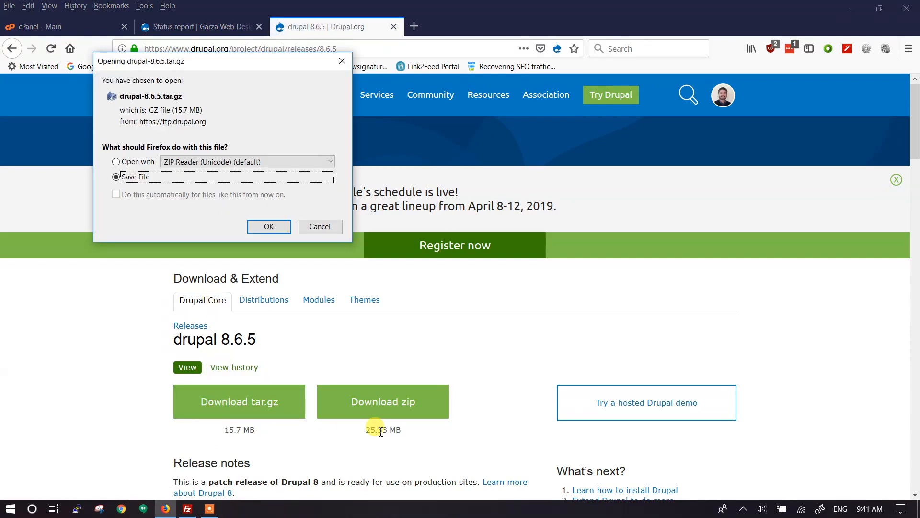
pyautogui.click(272, 227)
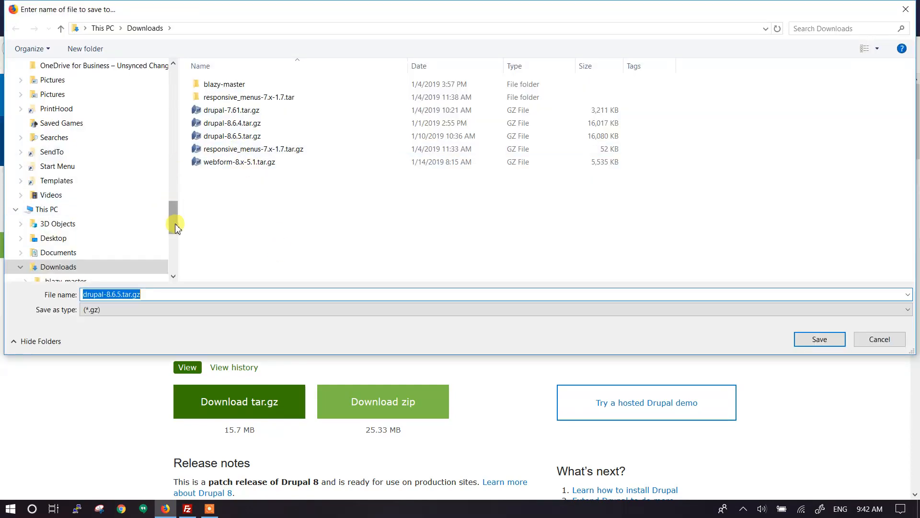
pyautogui.click(818, 339)
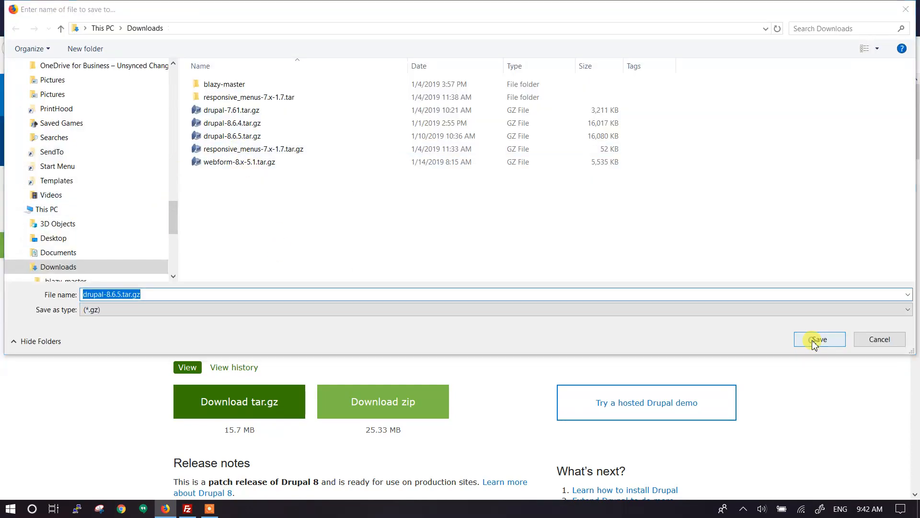
pyautogui.click(492, 259)
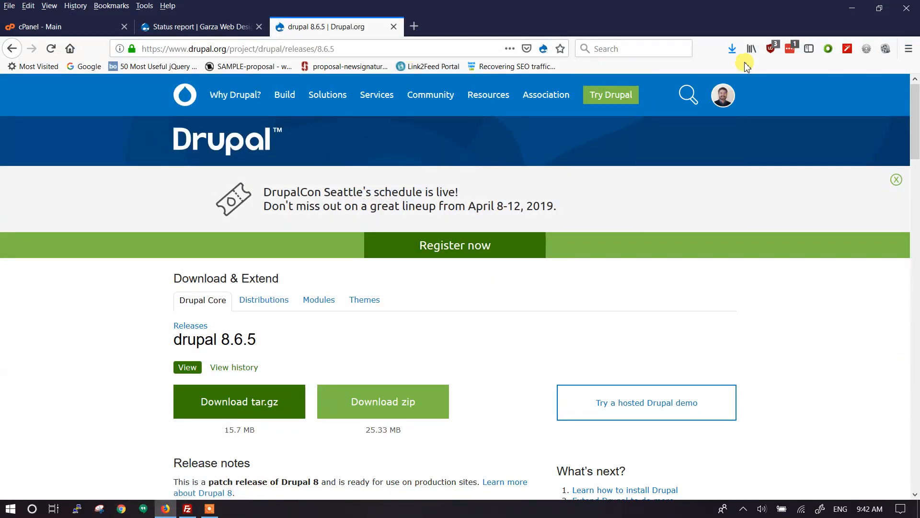
# Step: Check the downloaded drupal-8.6.5.tar.gz in its containing folder and close the folder window
pyautogui.click(732, 49)
pyautogui.click(724, 78)
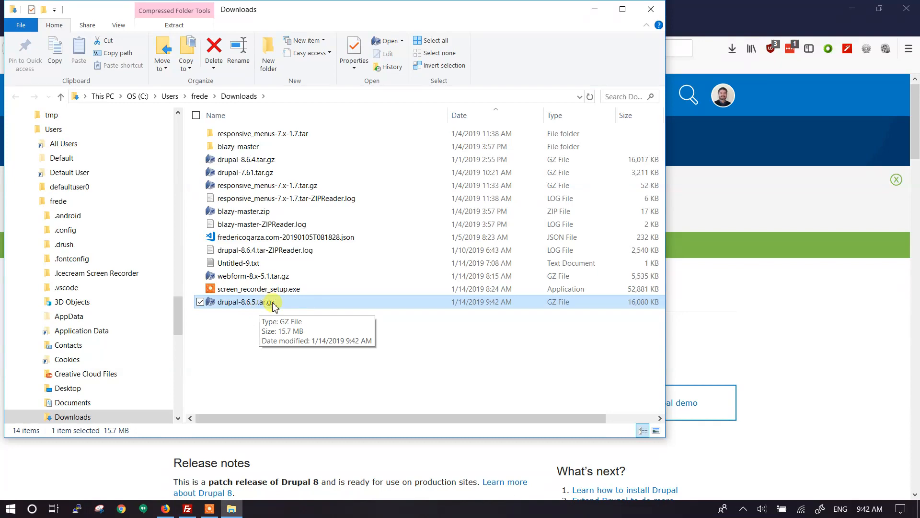
pyautogui.click(712, 7)
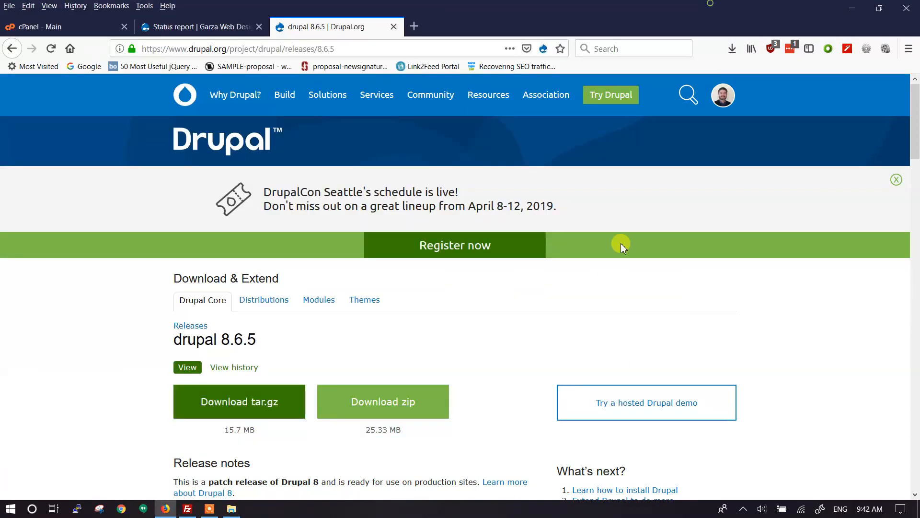
# Step: Return to the site's status report and open the Backup and Migrate configuration page in a new tab
pyautogui.click(178, 29)
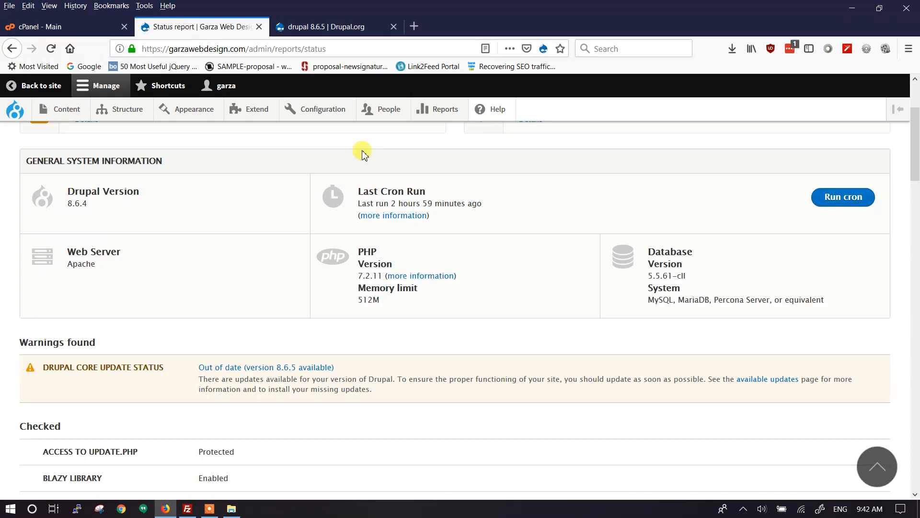
pyautogui.scroll(3, 304, 110)
pyautogui.moveTo(297, 106)
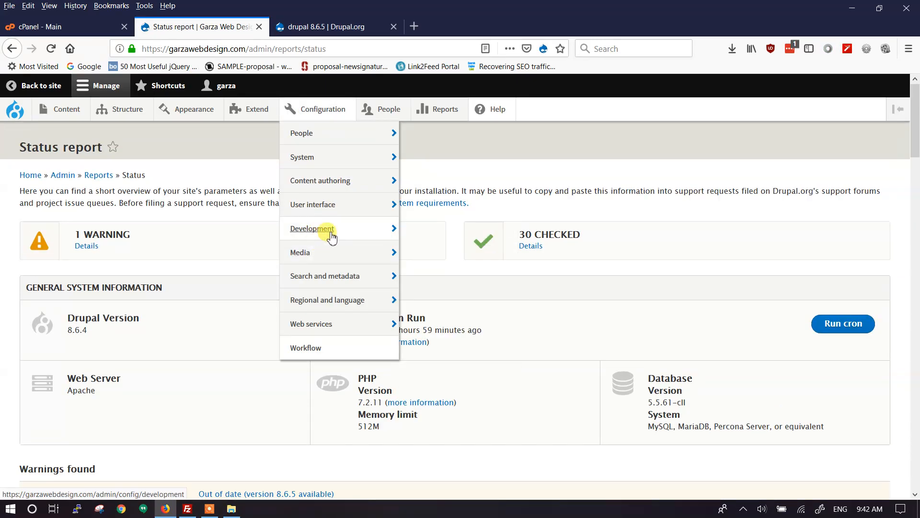
pyautogui.moveTo(326, 233)
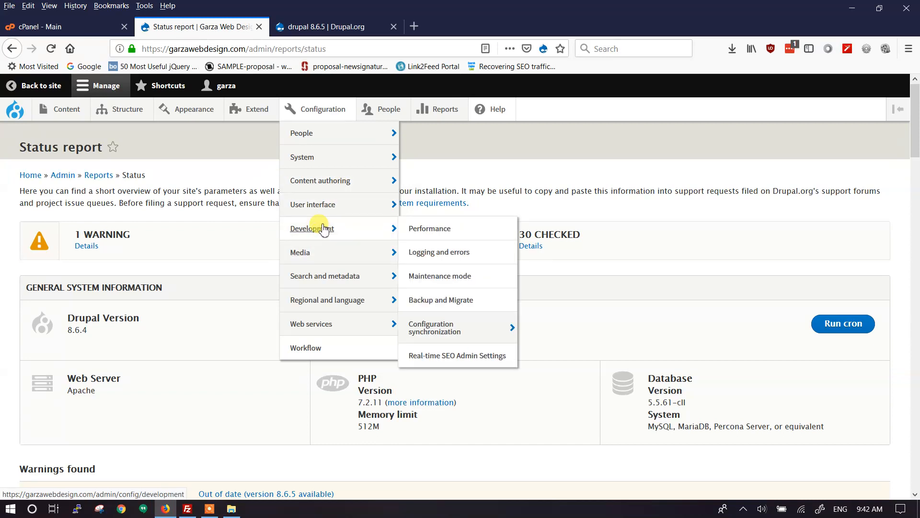
pyautogui.middleClick(433, 302)
pyautogui.click(374, 27)
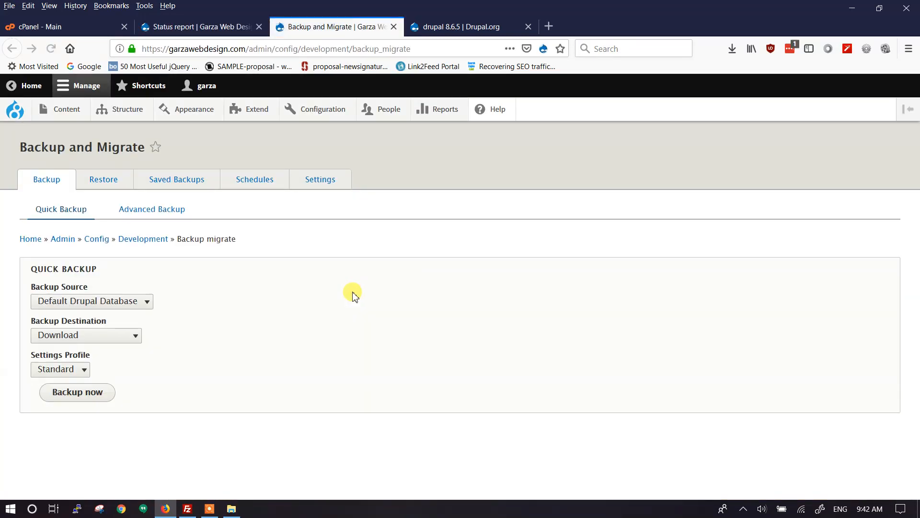
# Step: Run a quick backup of the Default Drupal Database and save the downloaded file in the database backups folder
pyautogui.click(92, 397)
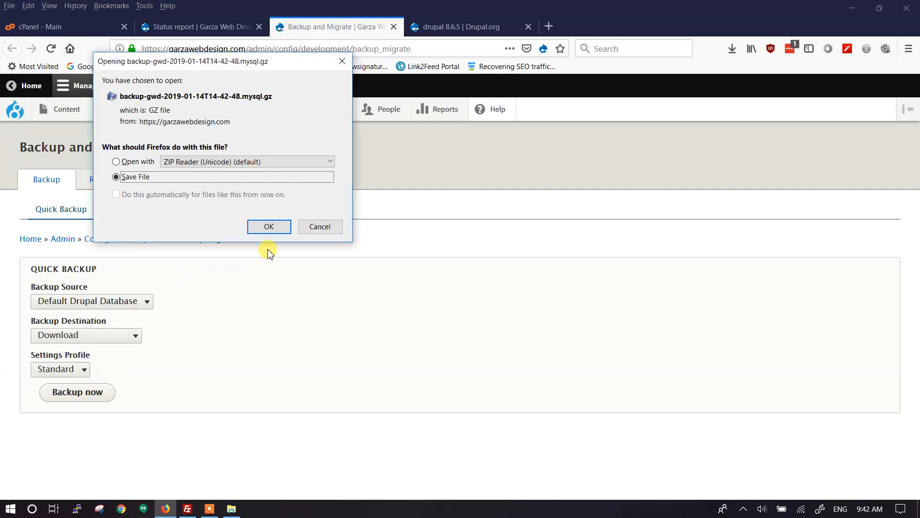
pyautogui.click(269, 225)
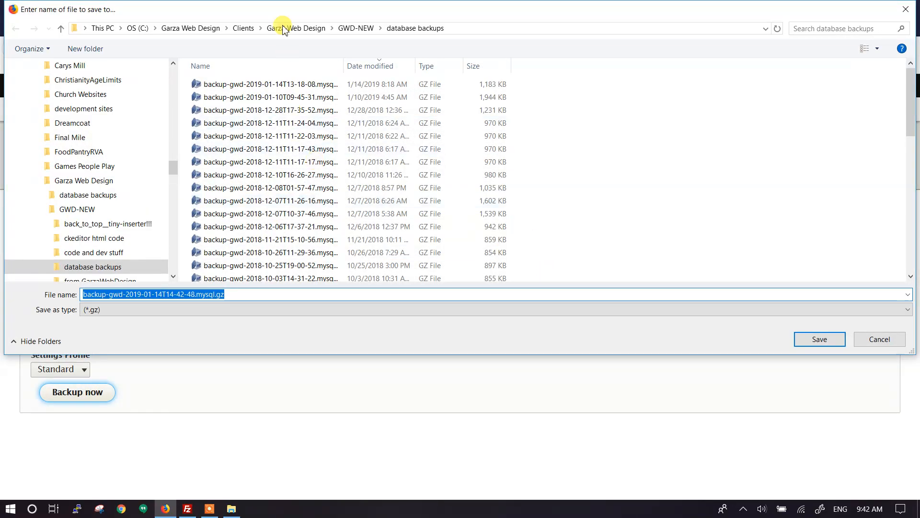
pyautogui.click(817, 340)
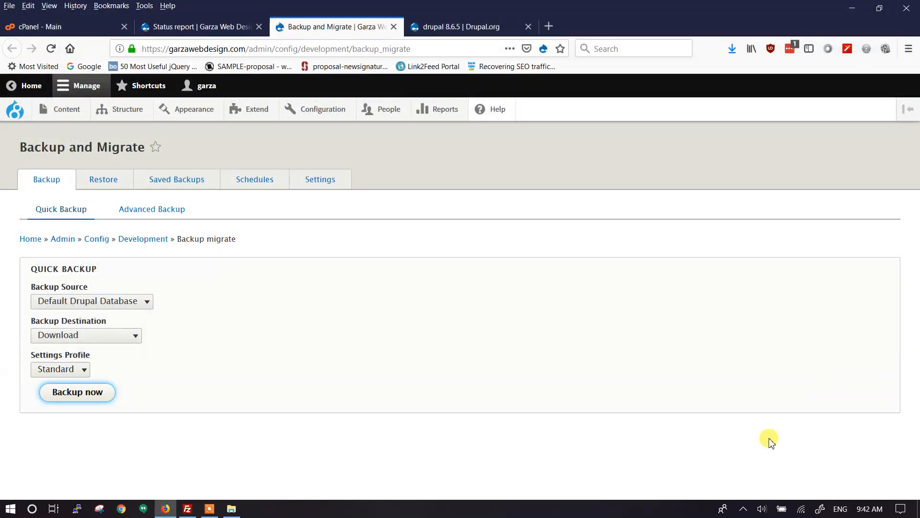
pyautogui.click(216, 30)
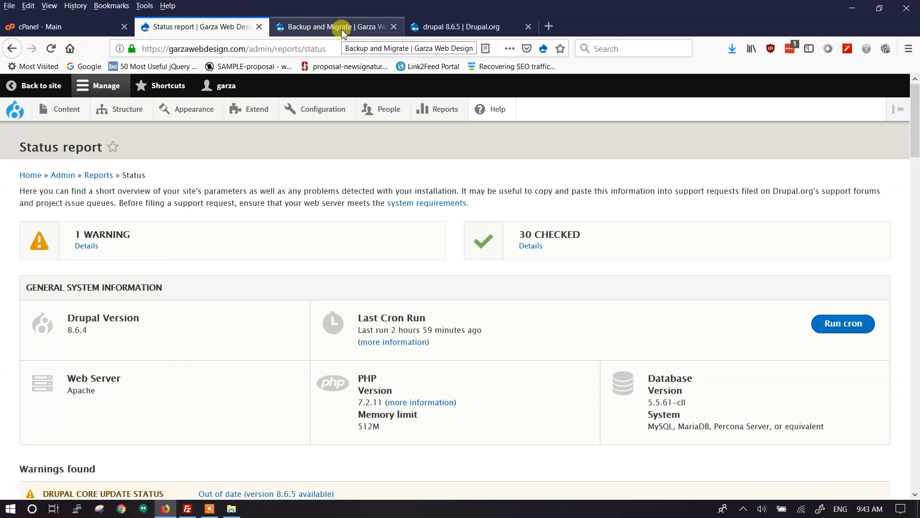
pyautogui.click(343, 28)
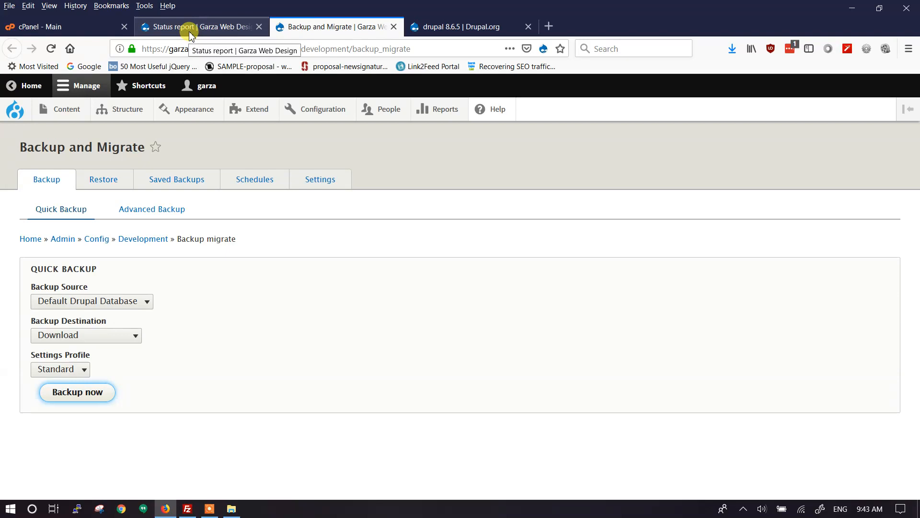
# Step: Switch to cPanel, open the File Manager and go into the public_html folder
pyautogui.click(28, 30)
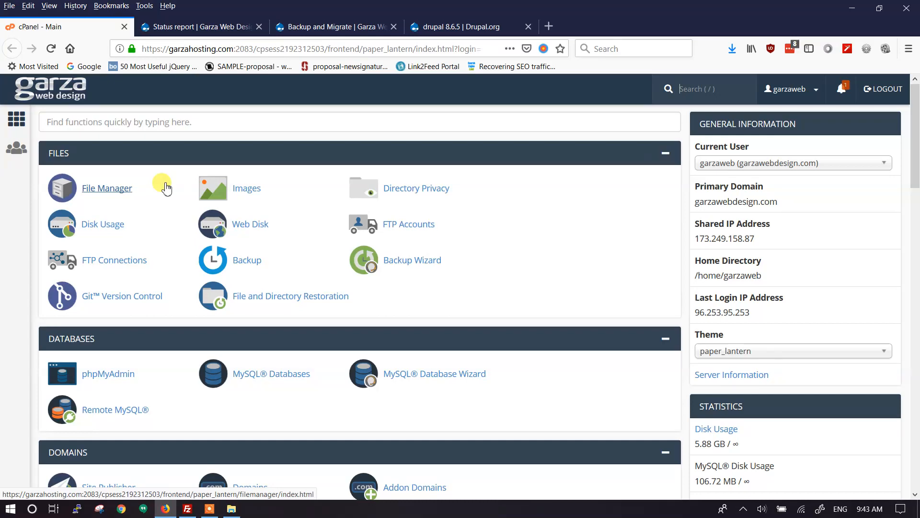
pyautogui.click(108, 191)
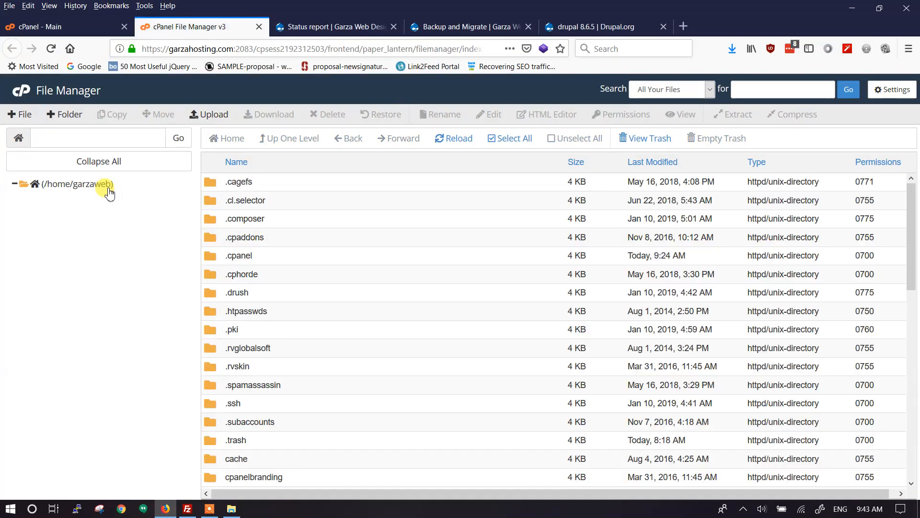
pyautogui.scroll(-5, 337, 394)
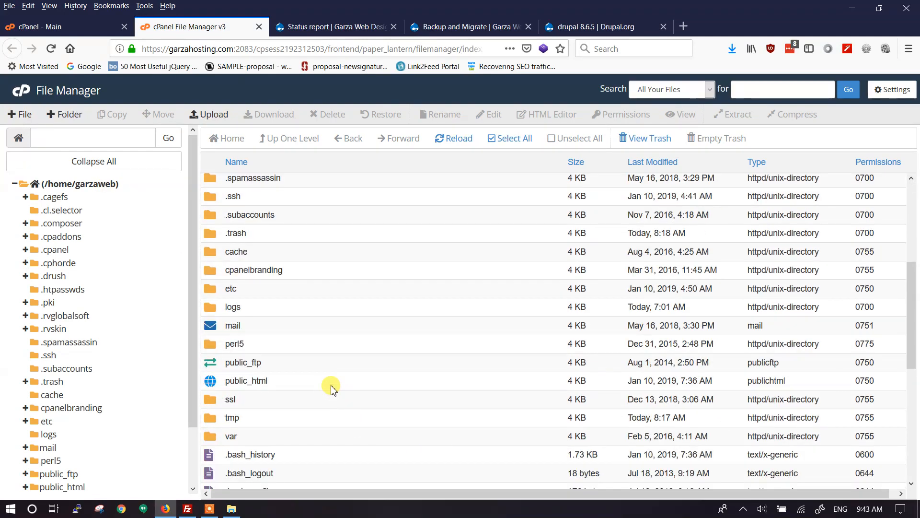
pyautogui.doubleClick(328, 384)
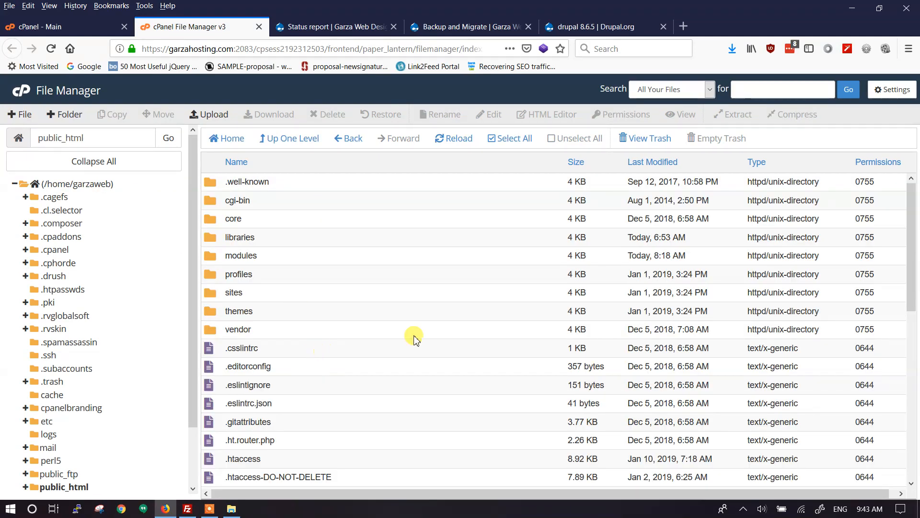
# Step: Select the libraries, modules, profiles, sites and themes folders in public_html together
pyautogui.scroll(-5, 366, 335)
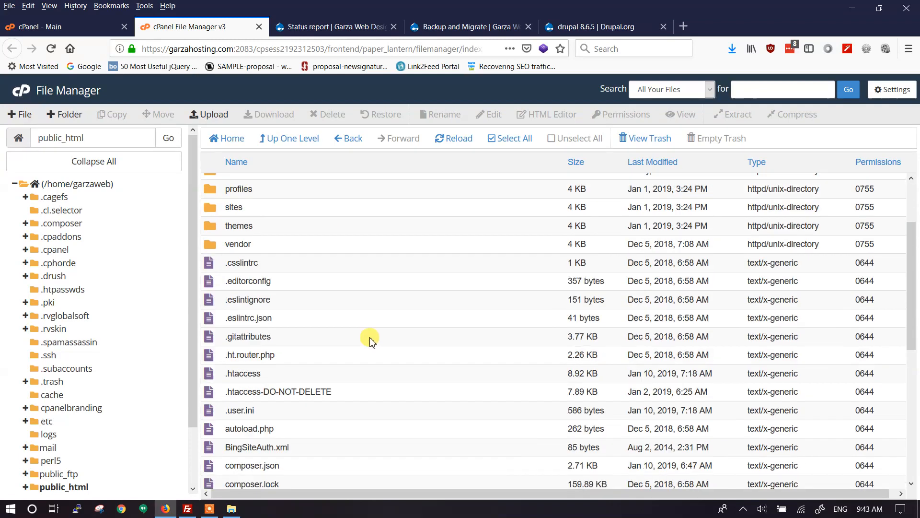
pyautogui.scroll(5, 384, 401)
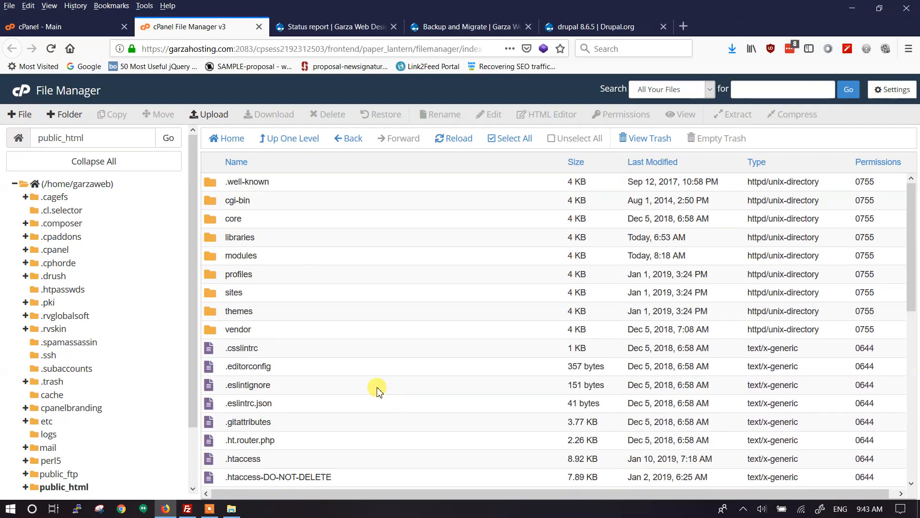
pyautogui.click(209, 244)
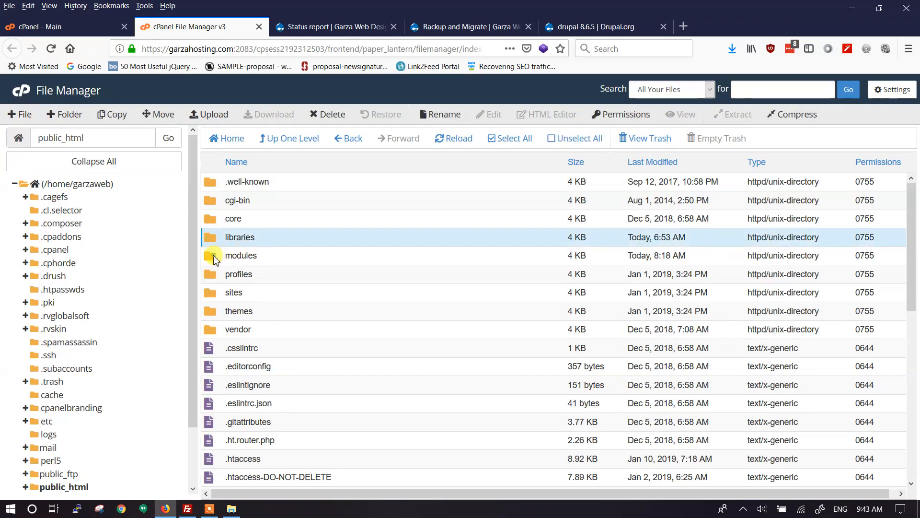
pyautogui.keyDown('ctrl'); pyautogui.click(214, 256); pyautogui.keyUp('ctrl')
pyautogui.keyDown('ctrl'); pyautogui.click(215, 276); pyautogui.keyUp('ctrl')
pyautogui.keyDown('ctrl'); pyautogui.click(213, 298); pyautogui.keyUp('ctrl')
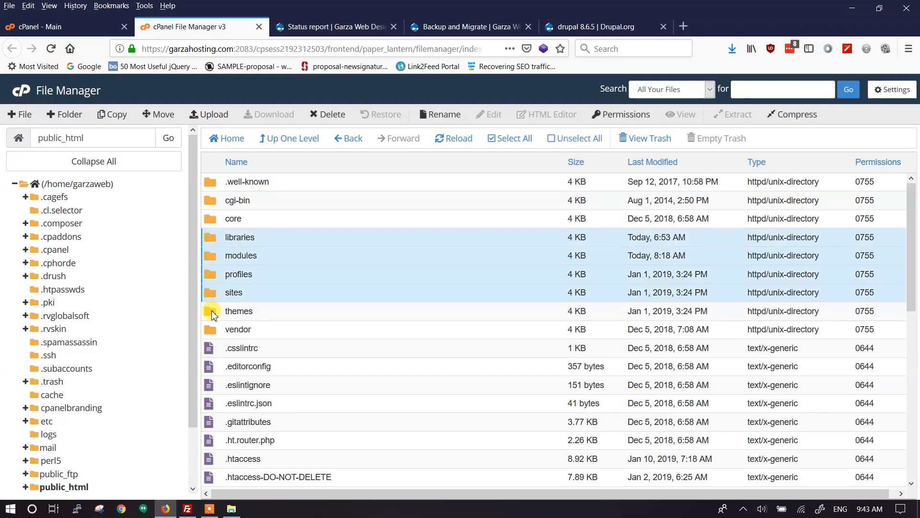
pyautogui.keyDown('ctrl'); pyautogui.click(213, 313); pyautogui.keyUp('ctrl')
# Step: Add .htaccess-DO-NOT-DELETE, error_log, php.ini, robots-DO-NOT-DELETE.txt and the google0da04231a411fcb5 and mywotc211ced2aba71b83aaa5 HTML files to the selection
pyautogui.scroll(-5, 305, 376)
pyautogui.scroll(-1, 304, 376)
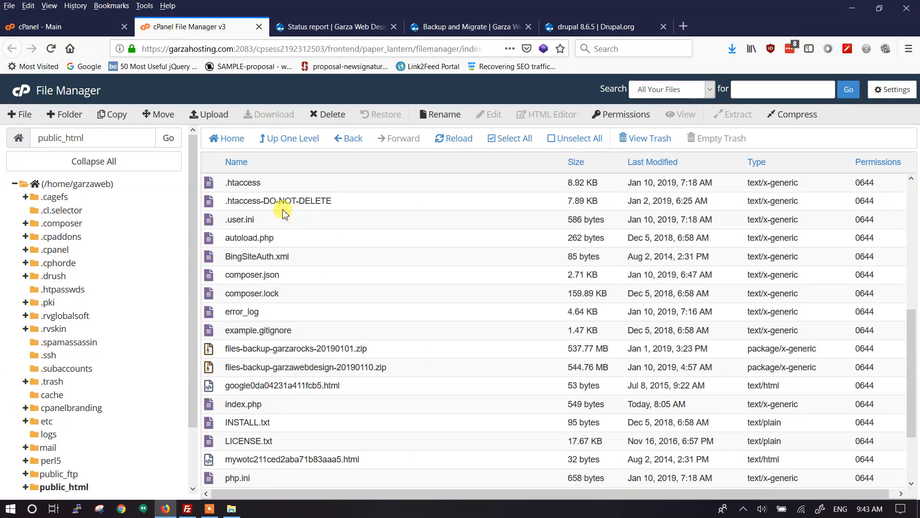
pyautogui.keyDown('ctrl'); pyautogui.click(210, 205); pyautogui.keyUp('ctrl')
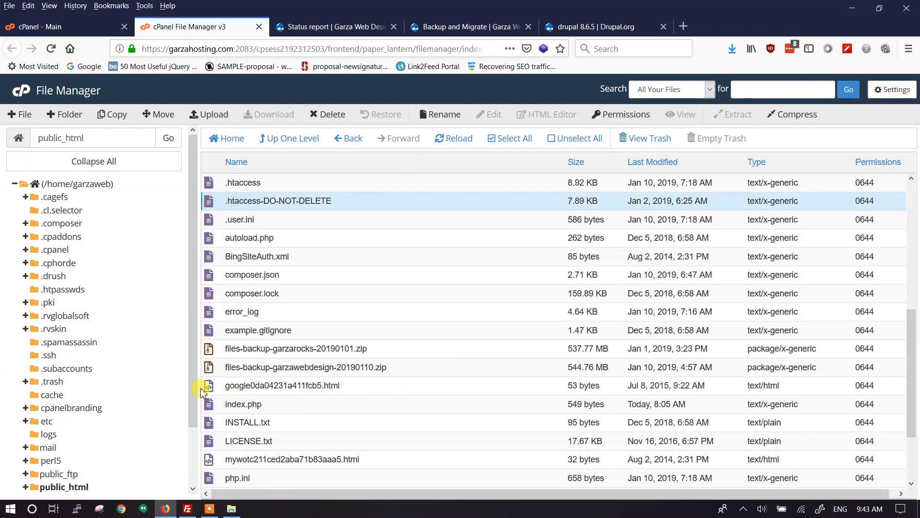
pyautogui.keyDown('ctrl'); pyautogui.click(231, 385); pyautogui.keyUp('ctrl')
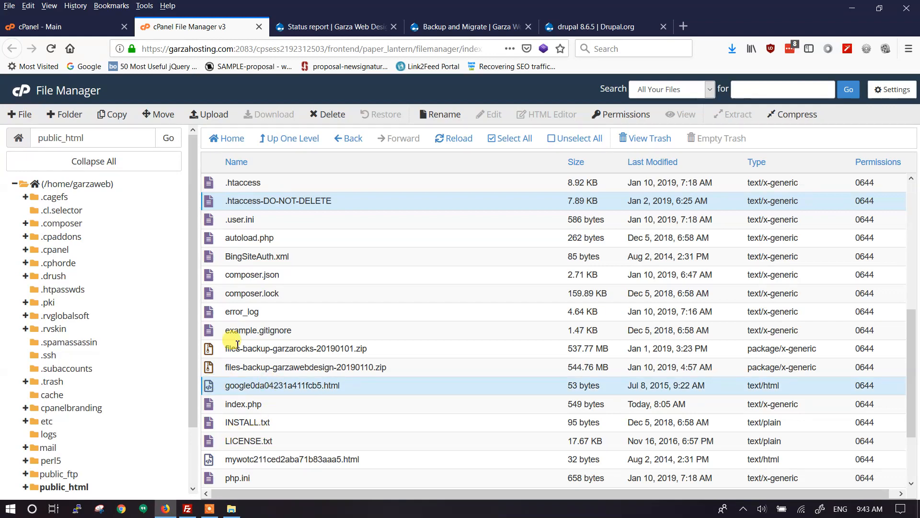
pyautogui.keyDown('ctrl'); pyautogui.click(211, 312); pyautogui.keyUp('ctrl')
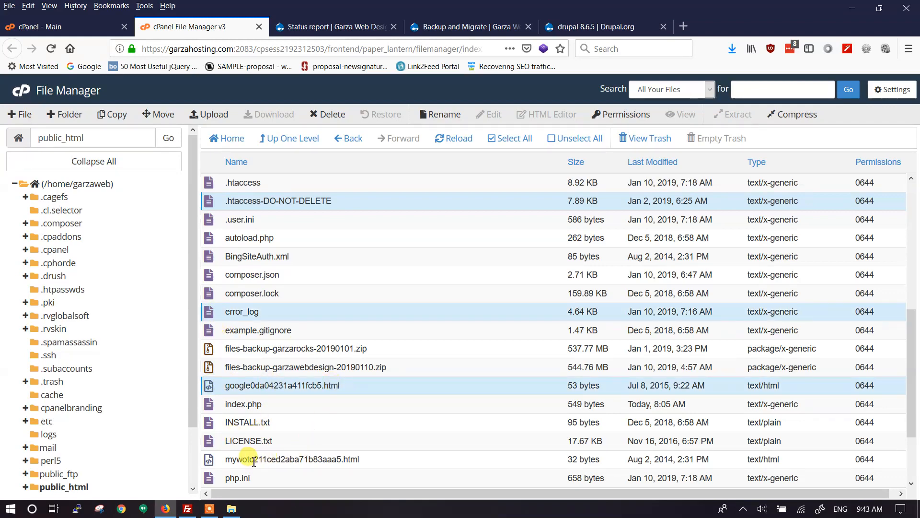
pyautogui.keyDown('ctrl'); pyautogui.click(212, 459); pyautogui.keyUp('ctrl')
pyautogui.scroll(-3, 272, 470)
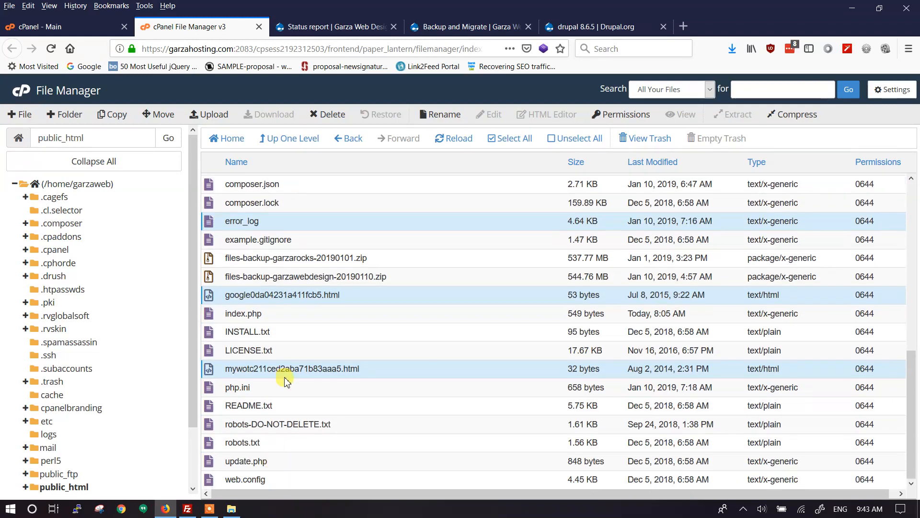
pyautogui.keyDown('ctrl'); pyautogui.click(229, 390); pyautogui.keyUp('ctrl')
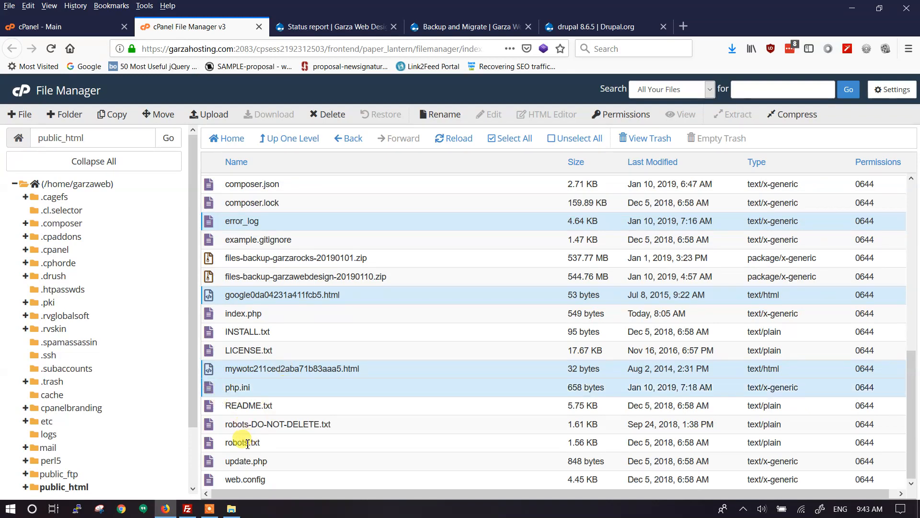
pyautogui.keyDown('ctrl'); pyautogui.click(211, 425); pyautogui.keyUp('ctrl')
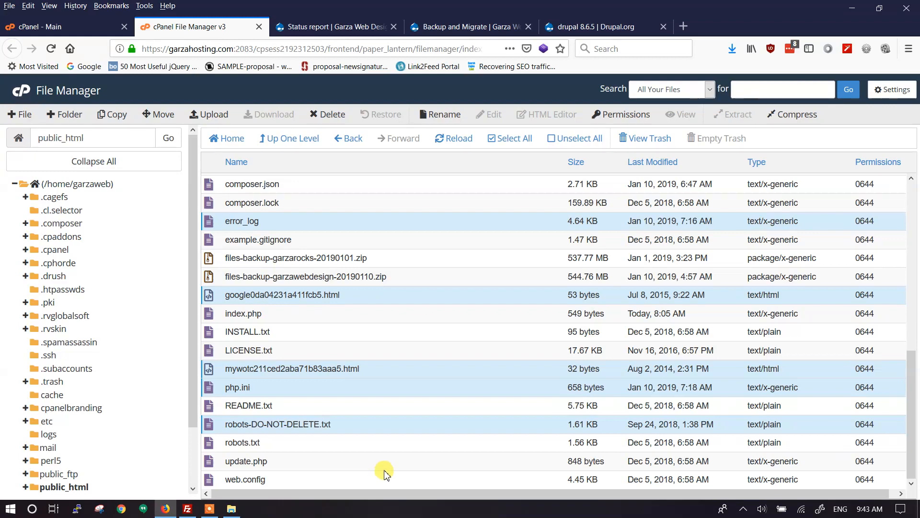
# Step: Review the selected folders and files, and set them up for compression as a Zip Archive
pyautogui.scroll(5, 385, 474)
pyautogui.scroll(-4, 378, 465)
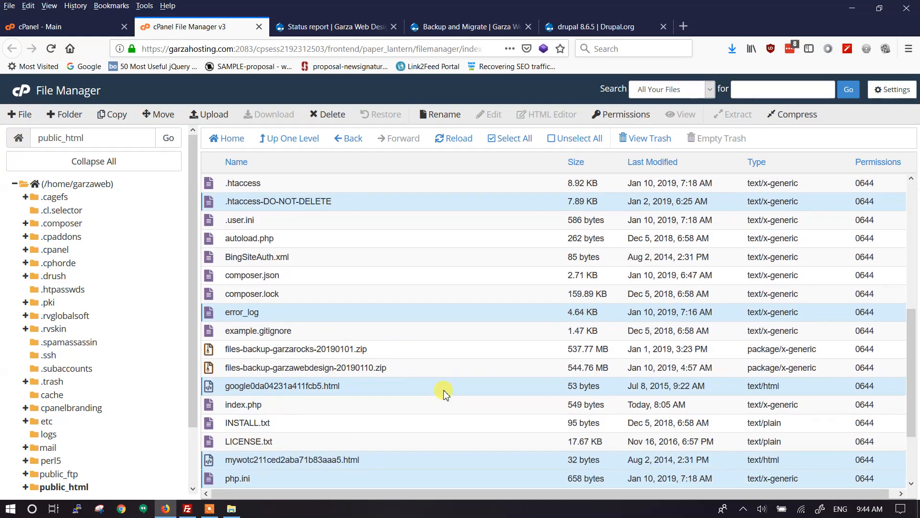
pyautogui.scroll(4, 446, 388)
pyautogui.scroll(-5, 443, 396)
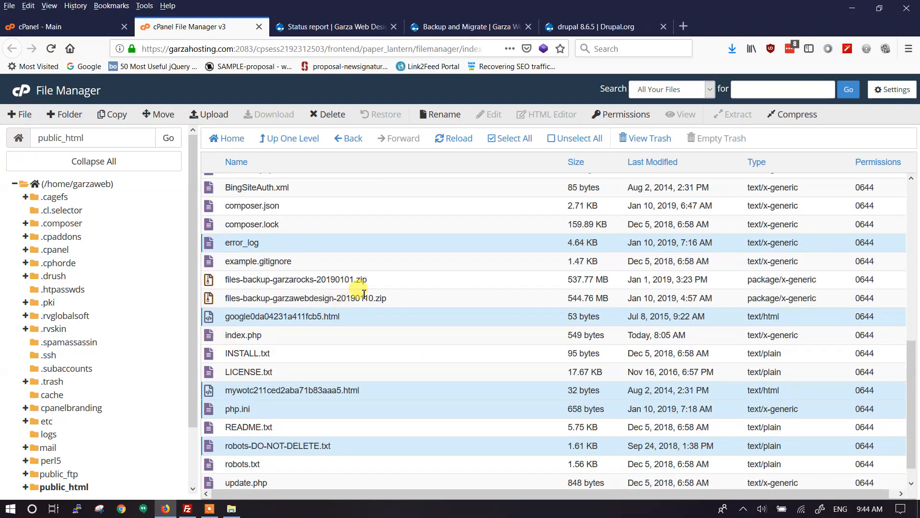
pyautogui.scroll(5, 339, 293)
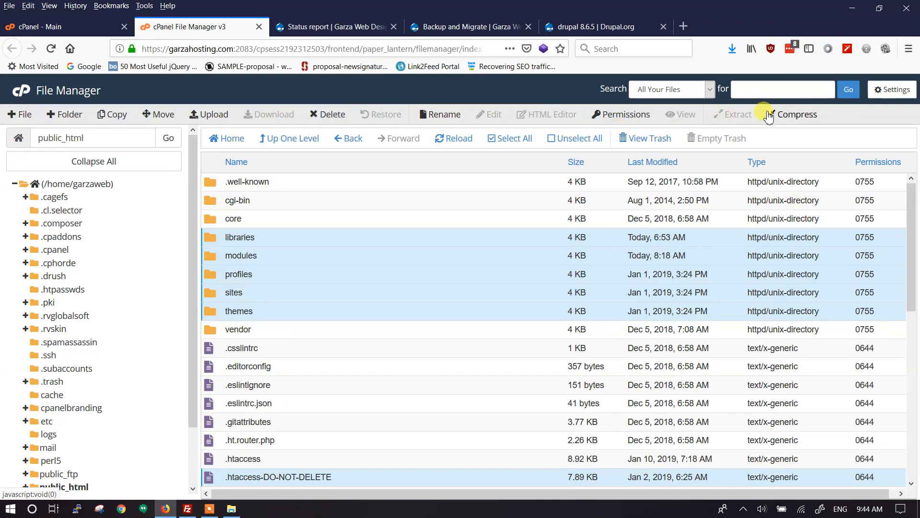
pyautogui.click(789, 117)
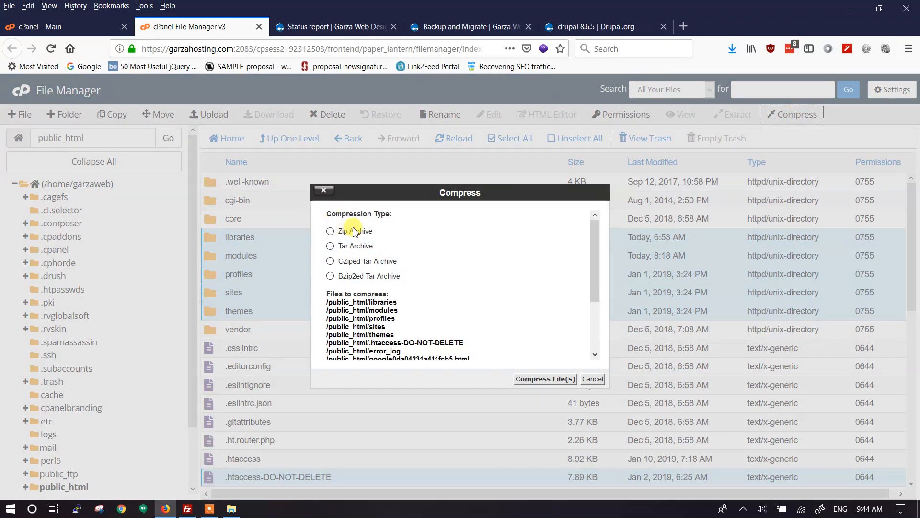
pyautogui.click(337, 231)
pyautogui.scroll(-3, 468, 298)
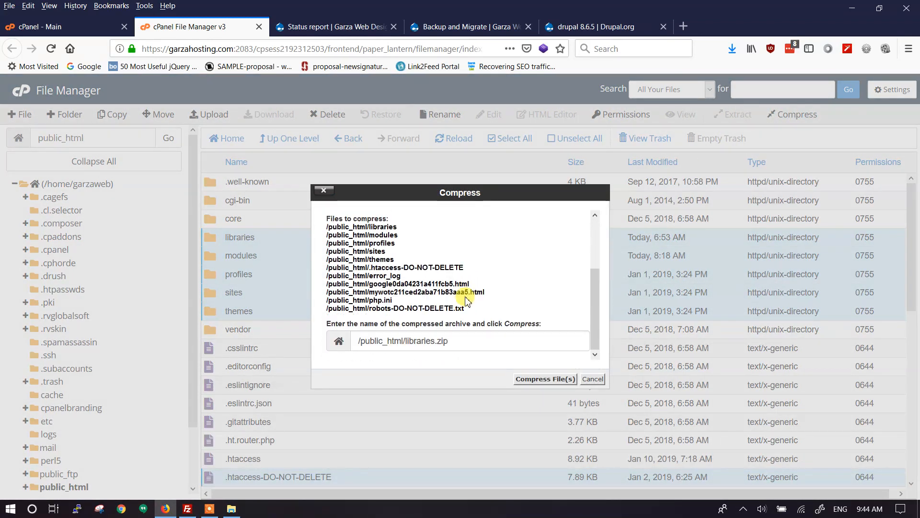
# Step: Name the archive files-backup-20190114.zip in public_html and compress the selected files
pyautogui.doubleClick(420, 341)
pyautogui.write('file')
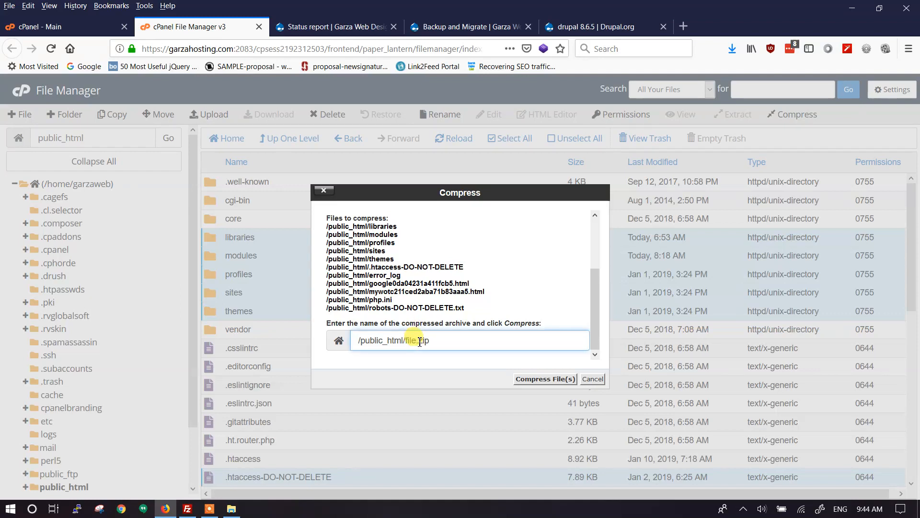
pyautogui.write('sbackup')
pyautogui.press('BackSpace')
pyautogui.press('BackSpace')
pyautogui.press('BackSpace')
pyautogui.press('BackSpace')
pyautogui.press('BackSpace')
pyautogui.press('BackSpace')
pyautogui.write('-we')
pyautogui.press('BackSpace')
pyautogui.press('BackSpace')
pyautogui.write('backup-2019')
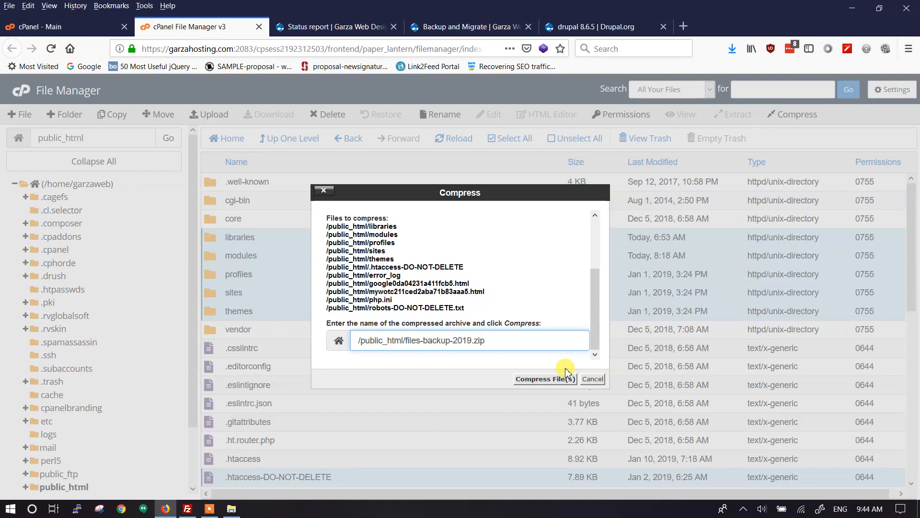
pyautogui.write('0111')
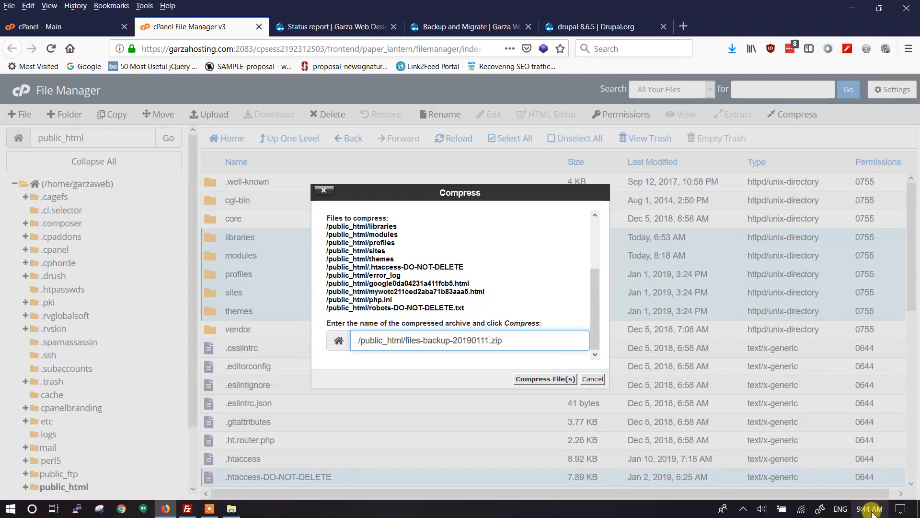
pyautogui.moveTo(872, 512)
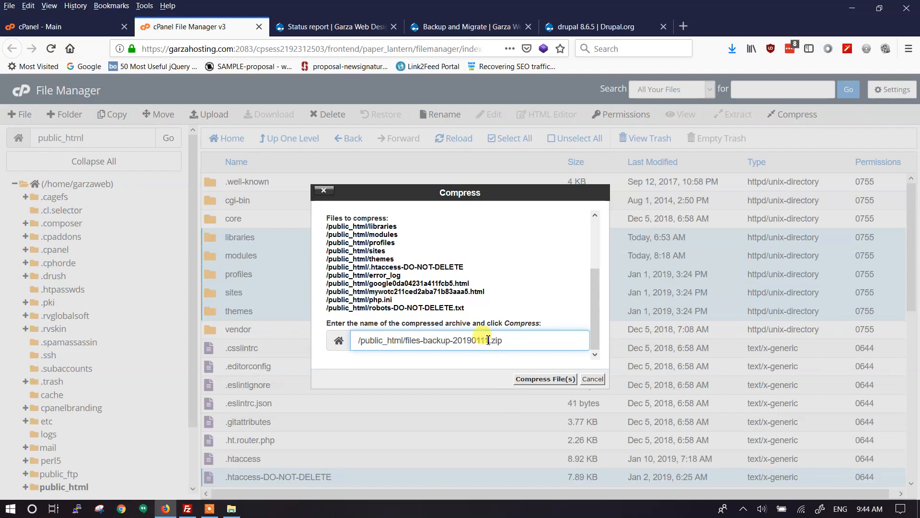
pyautogui.click(546, 380)
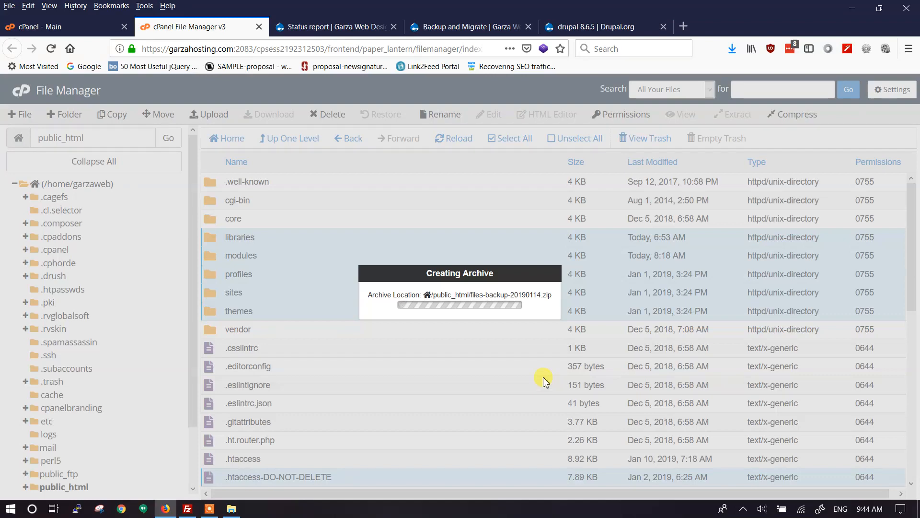
# Step: Check the Drupal version and core update status on the site's status report while the archive is being created
pyautogui.click(376, 27)
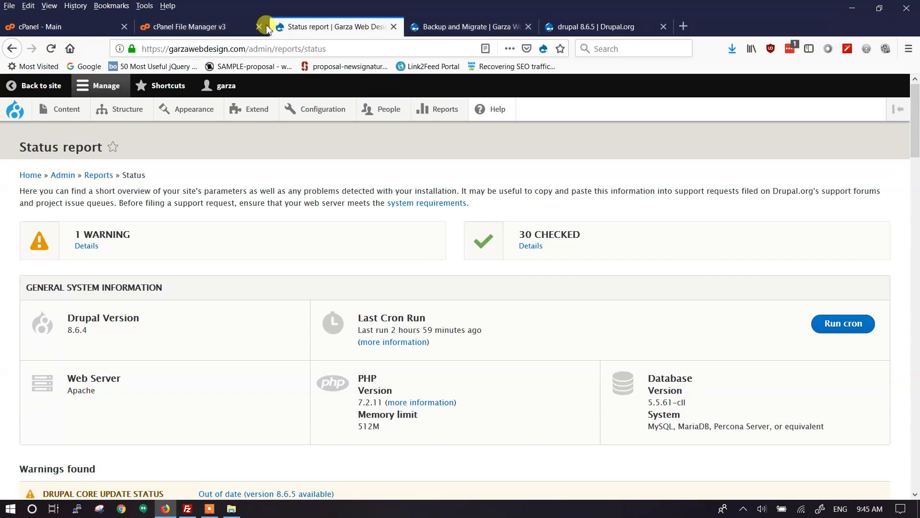
pyautogui.click(216, 32)
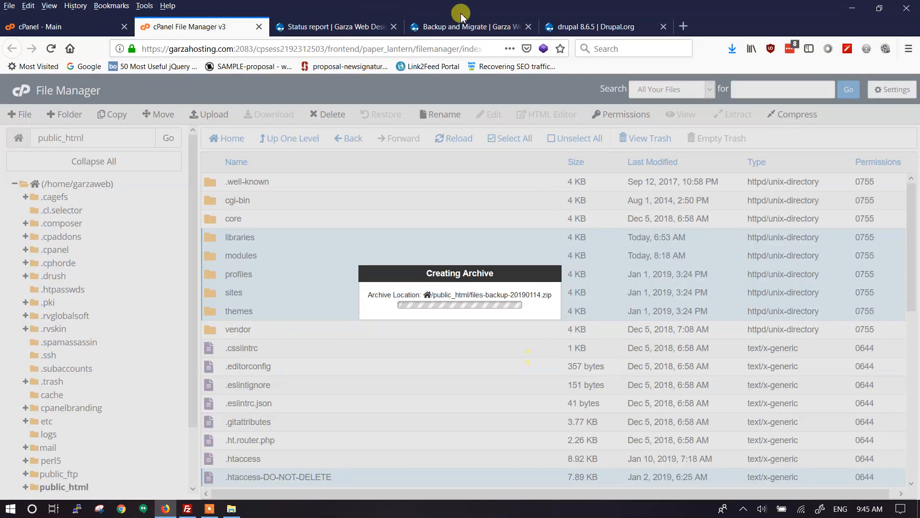
pyautogui.click(363, 29)
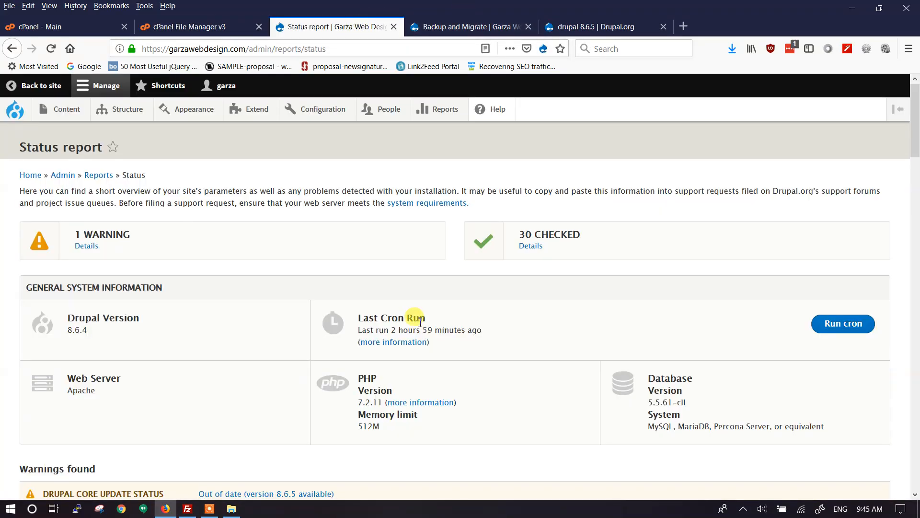
pyautogui.scroll(-2, 243, 372)
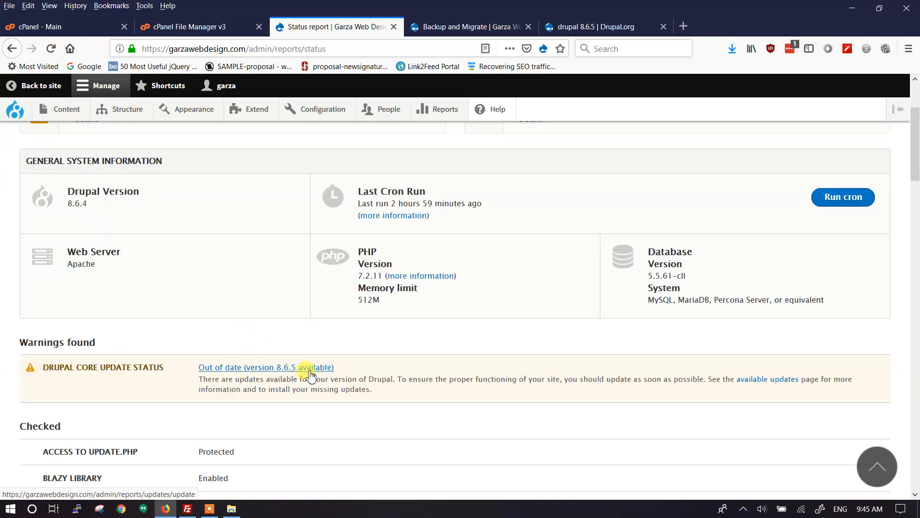
# Step: Return to the File Manager, look through the compression results to the end and close them
pyautogui.click(209, 28)
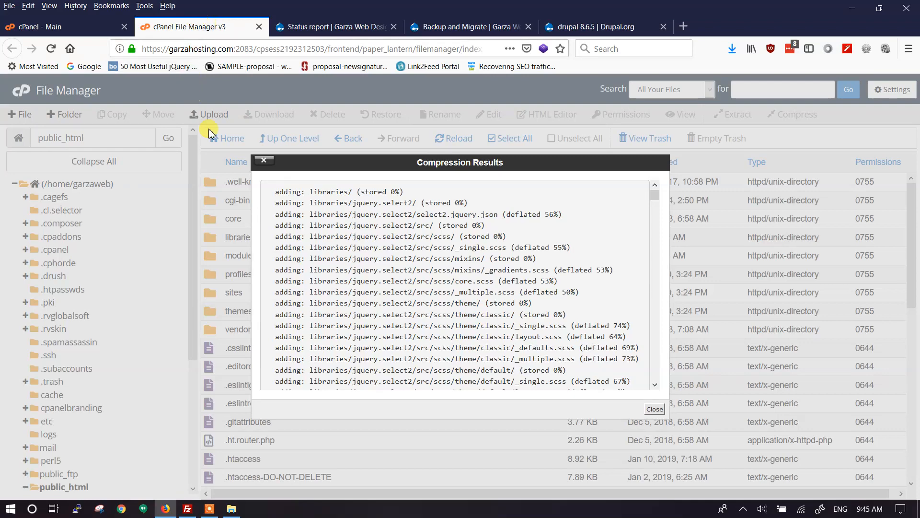
pyautogui.moveTo(653, 193); pyautogui.dragTo(649, 390)
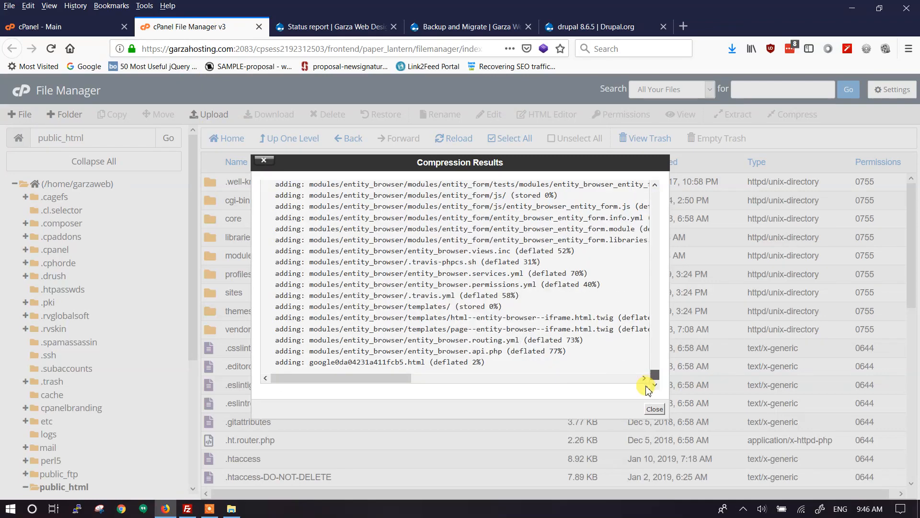
pyautogui.click(655, 409)
# Step: Locate files-backup-20190114.zip in public_html, select it and start downloading it
pyautogui.scroll(-5, 444, 407)
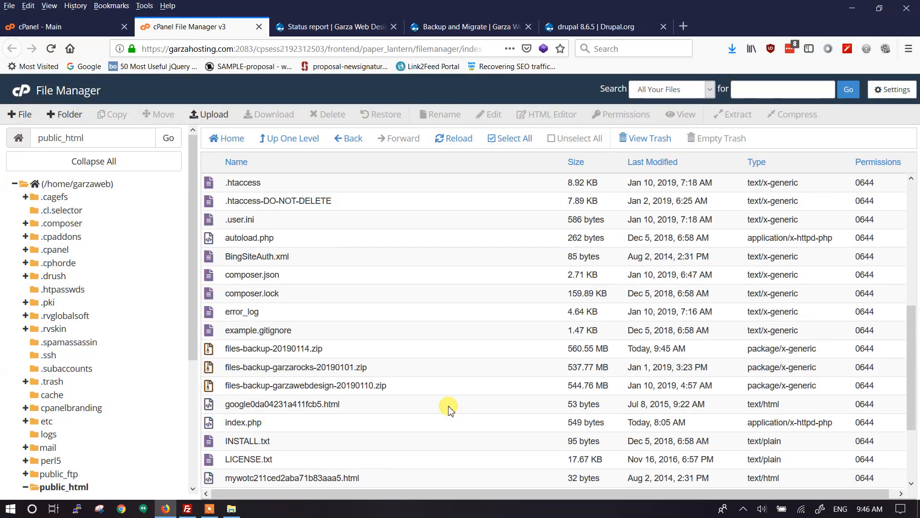
pyautogui.scroll(-3, 443, 405)
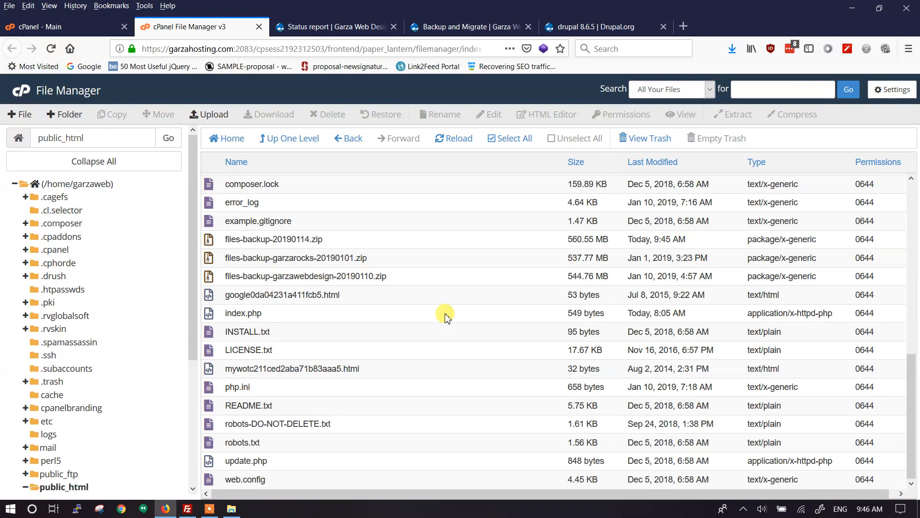
pyautogui.scroll(4, 446, 312)
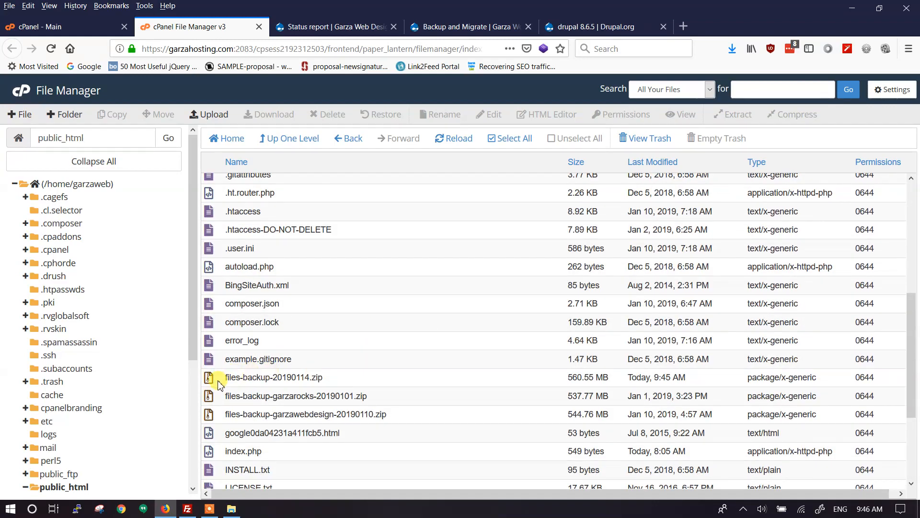
pyautogui.click(229, 378)
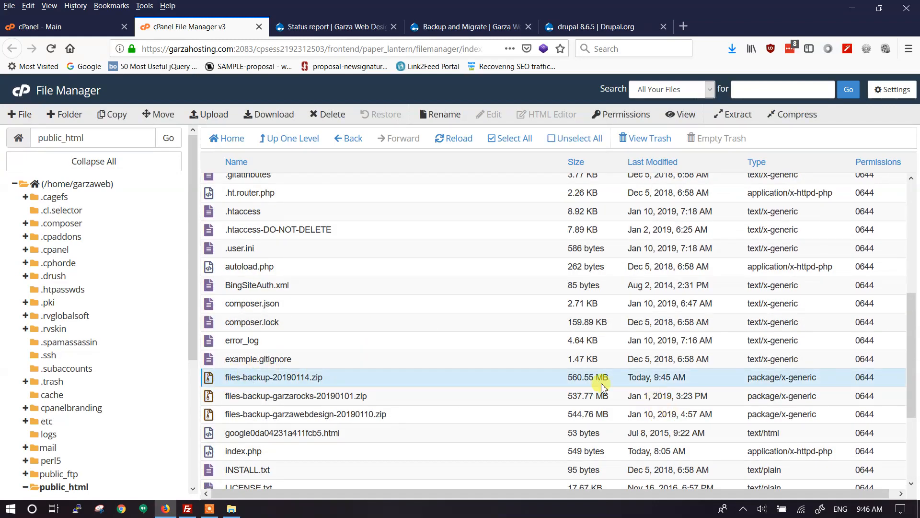
pyautogui.rightClick(215, 383)
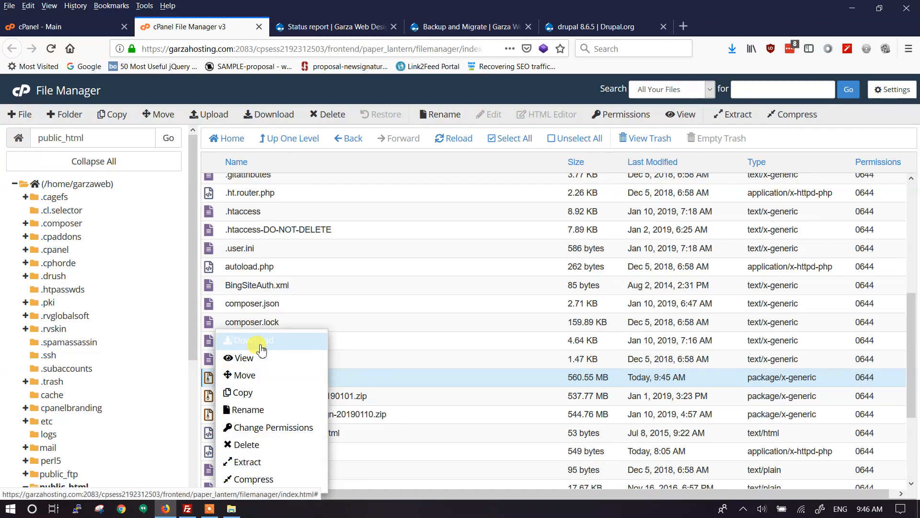
pyautogui.click(423, 384)
pyautogui.click(421, 379)
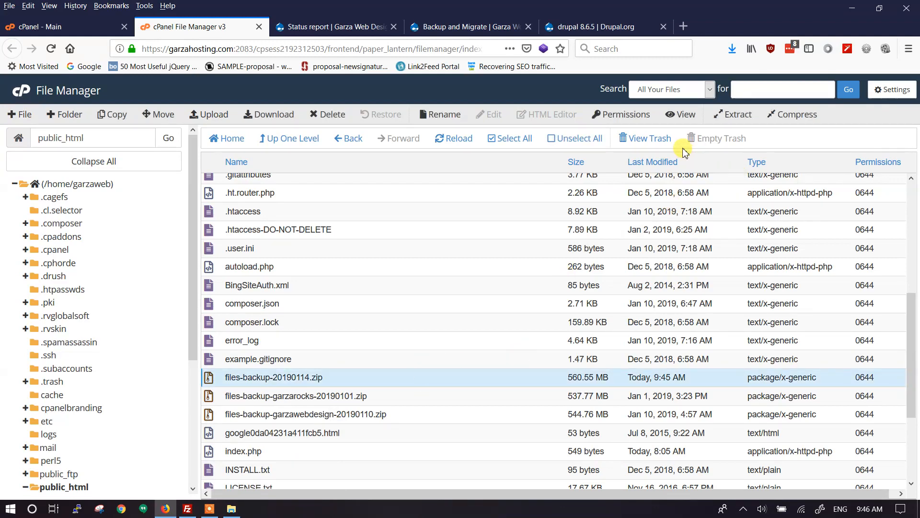
pyautogui.click(274, 115)
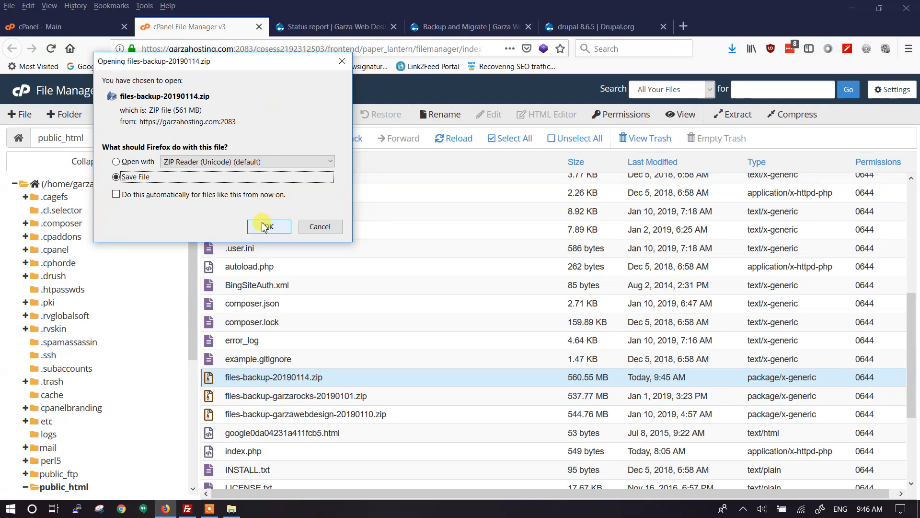
# Step: Save the zip file to the database backups folder under Clients > Garza Web Design
pyautogui.click(265, 226)
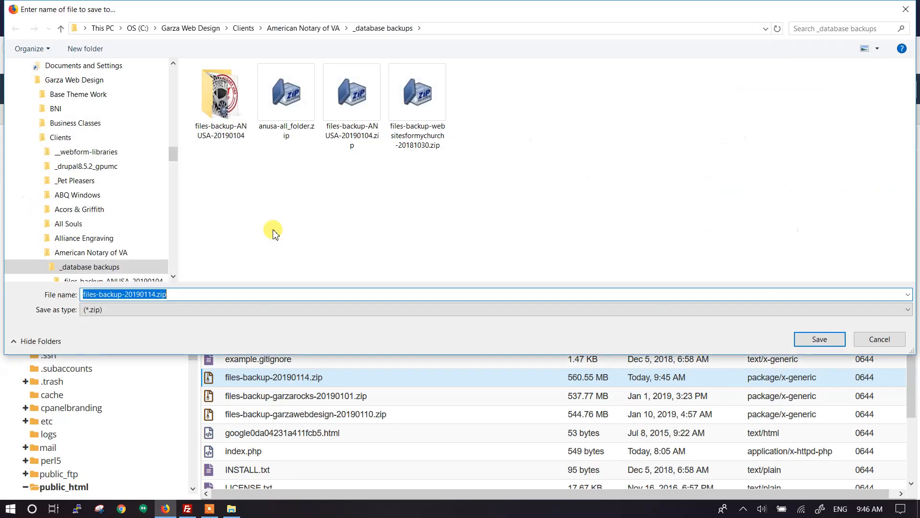
pyautogui.click(243, 29)
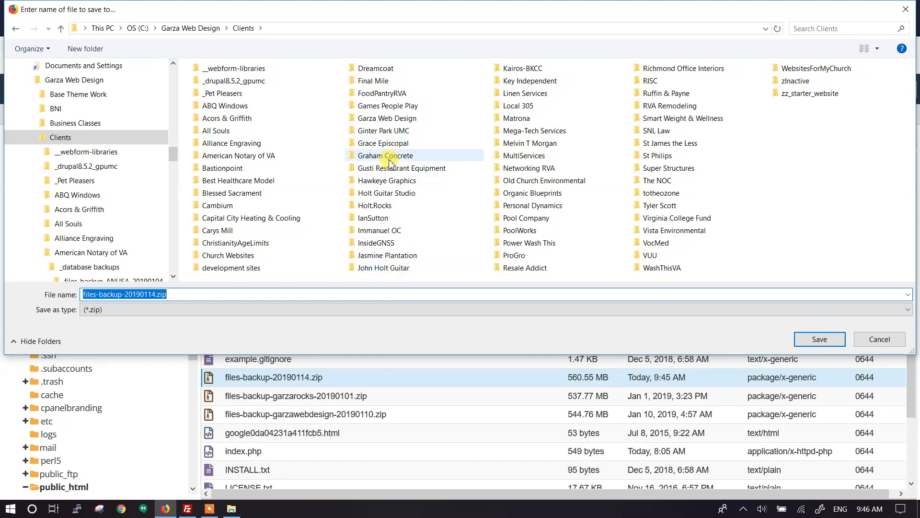
pyautogui.doubleClick(384, 118)
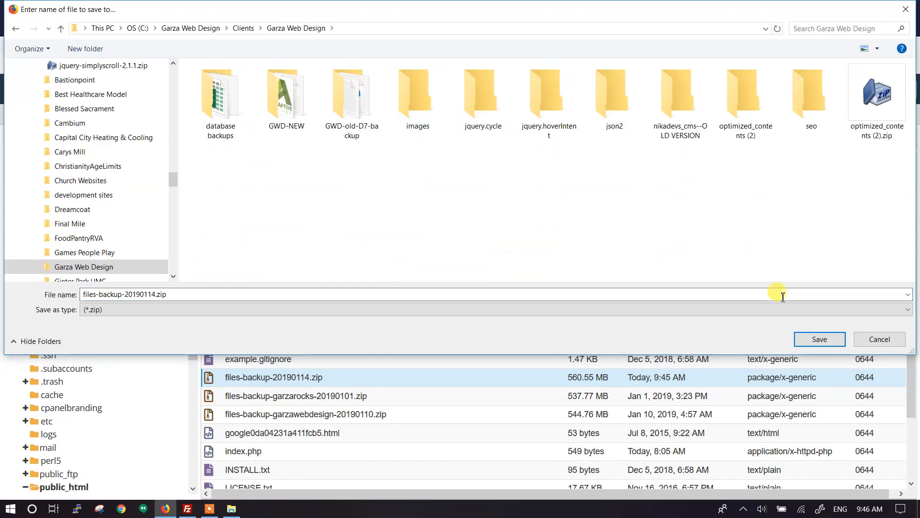
pyautogui.doubleClick(219, 99)
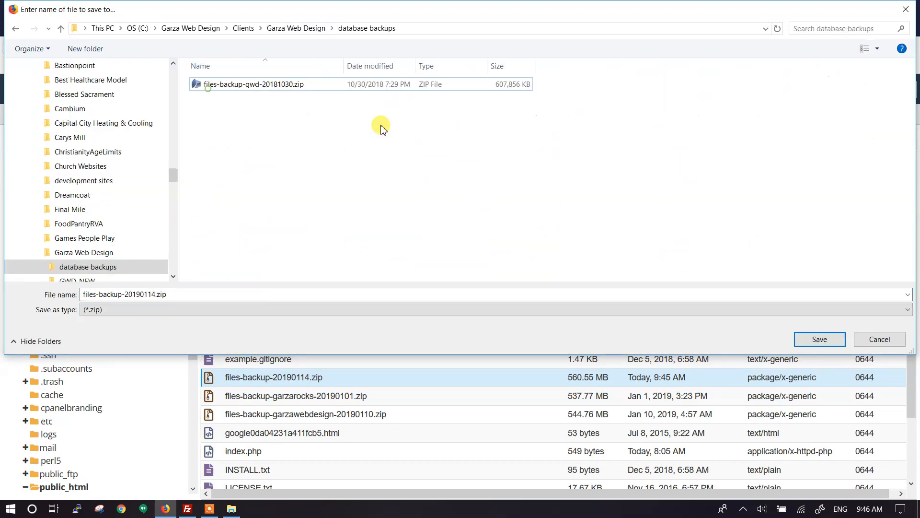
pyautogui.click(817, 339)
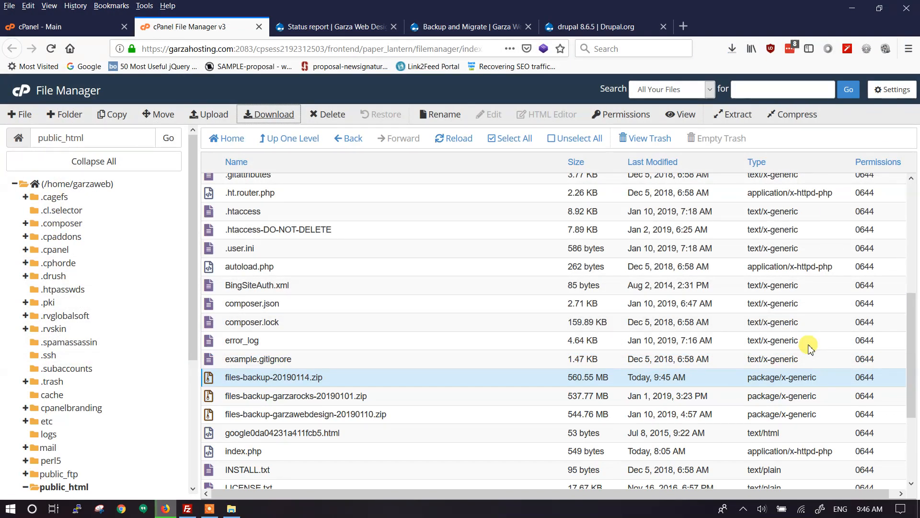
# Step: Check the progress of the backup download and look for drupal-8.6.5.tar.gz in the local Downloads folder
pyautogui.click(732, 48)
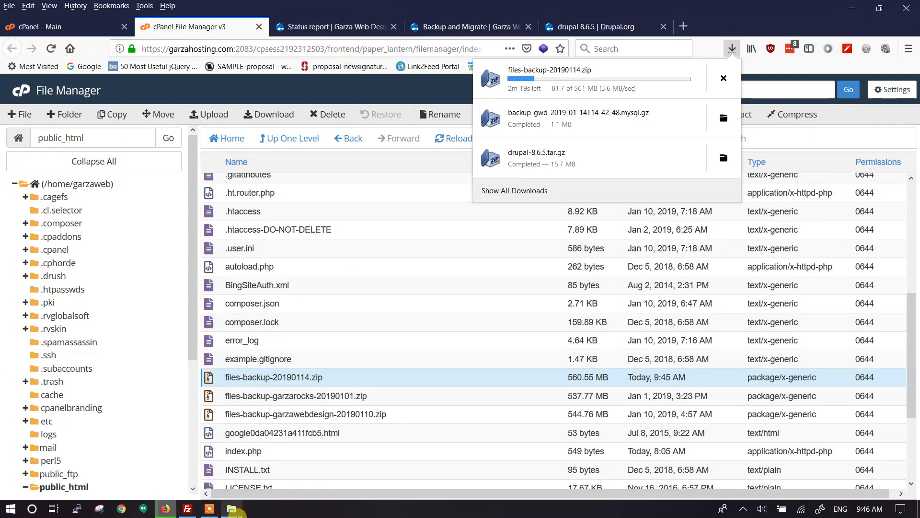
pyautogui.click(231, 509)
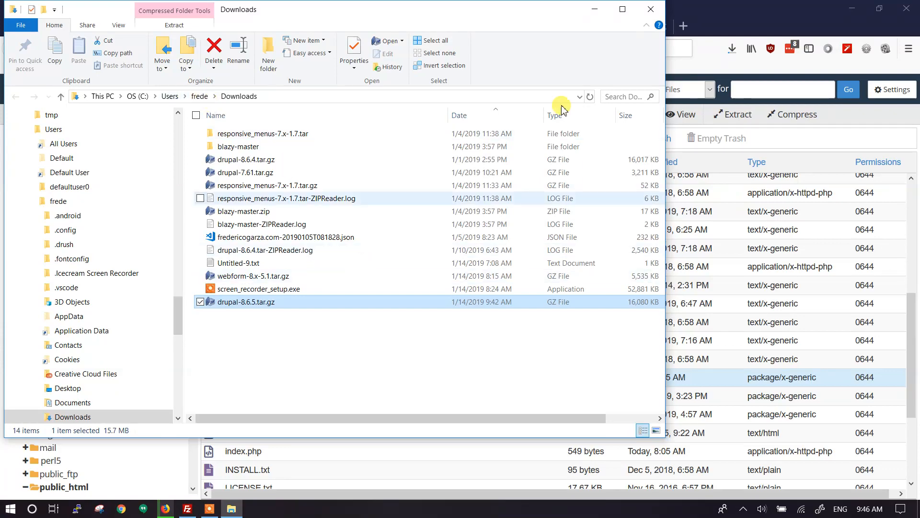
pyautogui.click(597, 11)
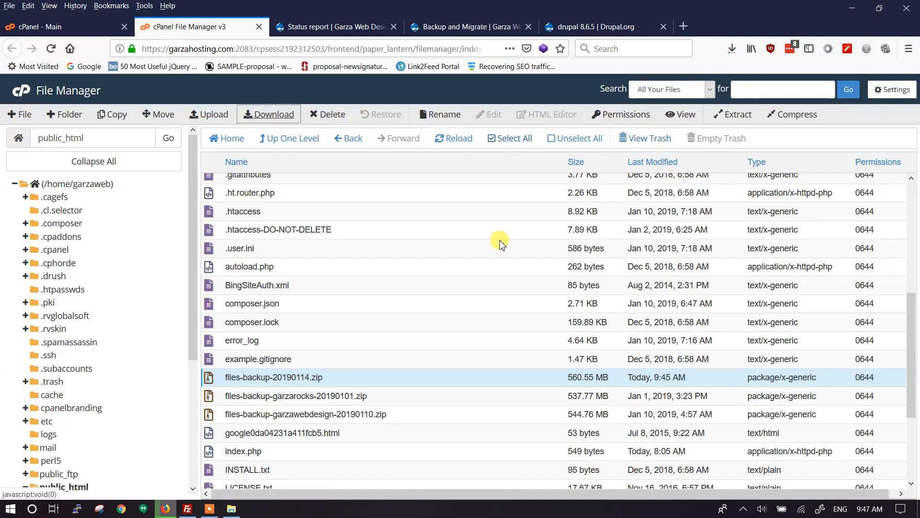
# Step: Review the public_html listing and the hidden files option in the File Manager preferences, closing them without saving
pyautogui.scroll(1, 479, 352)
pyautogui.scroll(5, 479, 352)
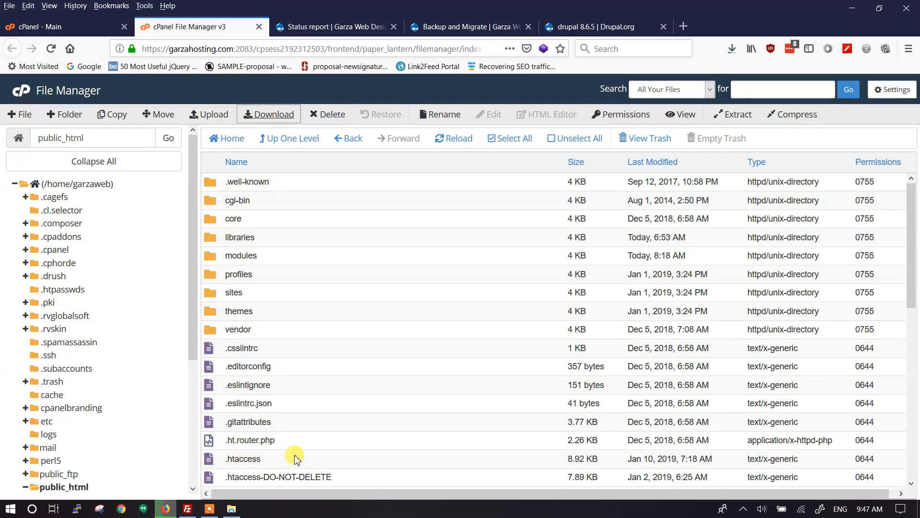
pyautogui.click(896, 91)
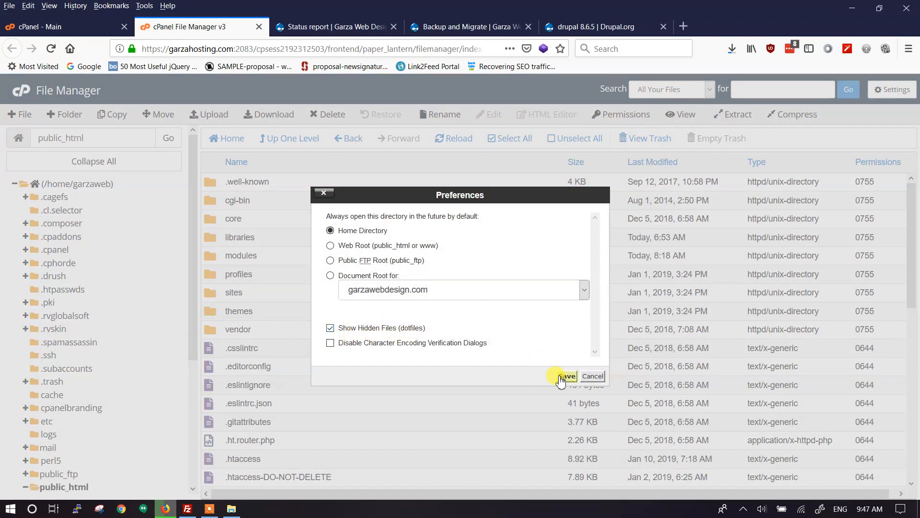
pyautogui.click(593, 376)
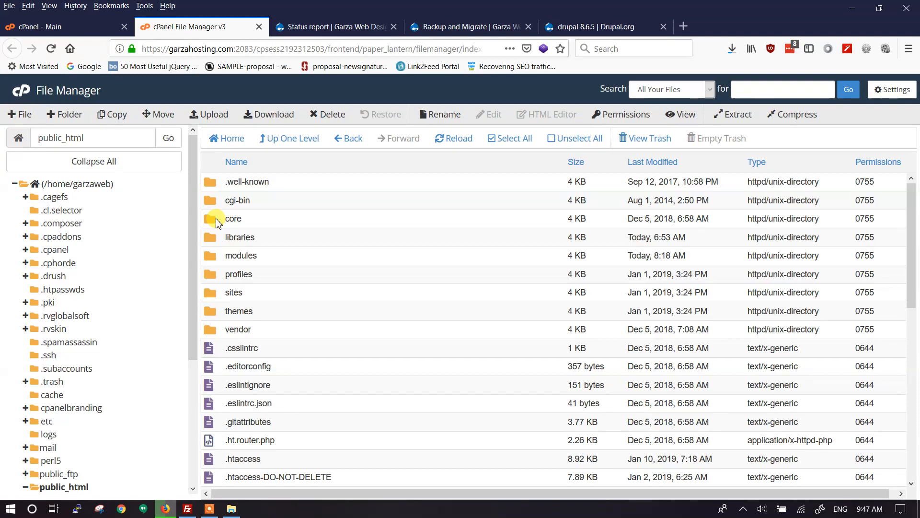
# Step: Upload drupal-8.6.5.tar.gz from Downloads to public_html, checking the backup download meanwhile, and return to the file listing
pyautogui.click(204, 112)
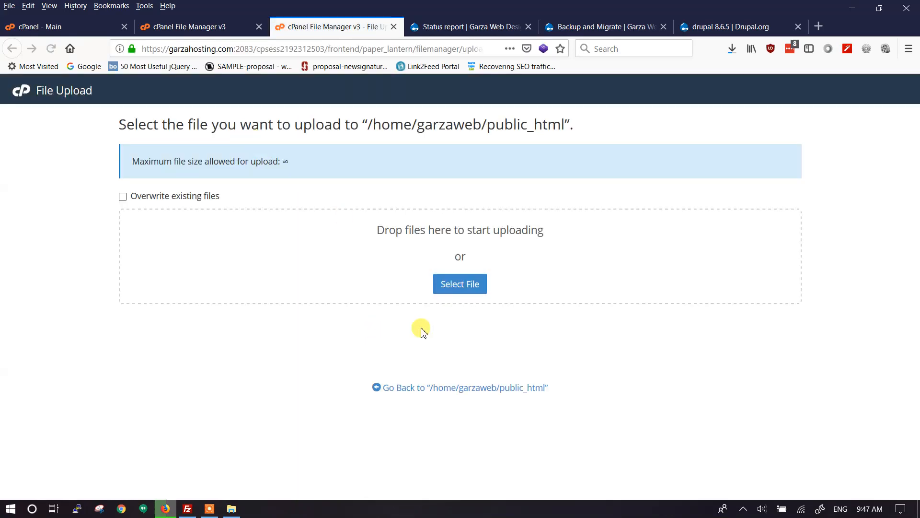
pyautogui.click(456, 285)
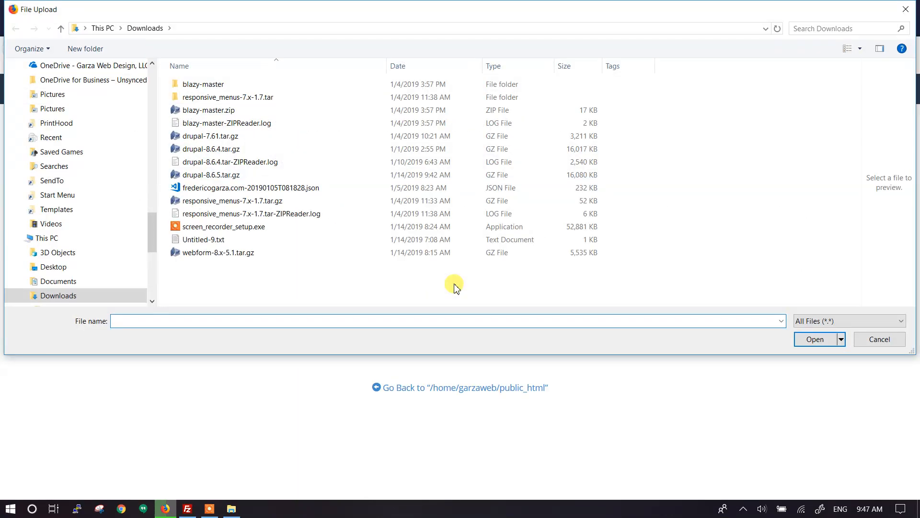
pyautogui.click(235, 175)
pyautogui.click(810, 342)
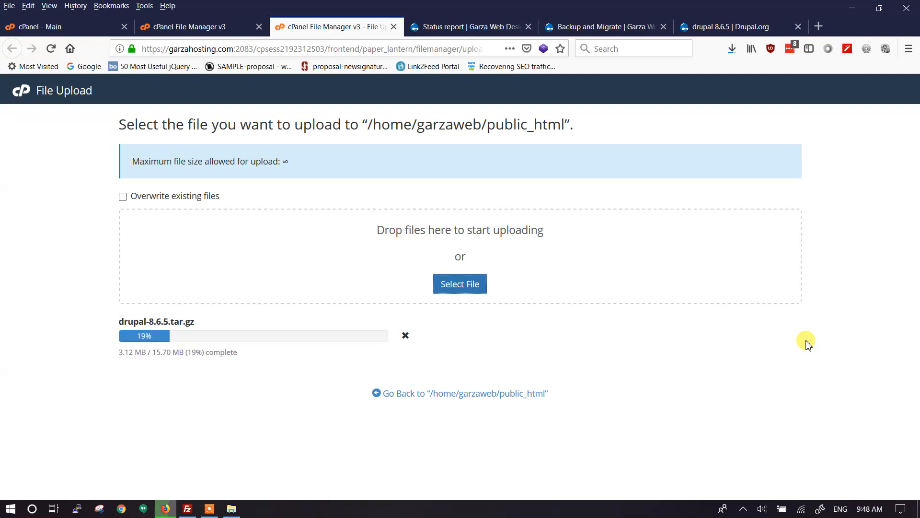
pyautogui.click(732, 50)
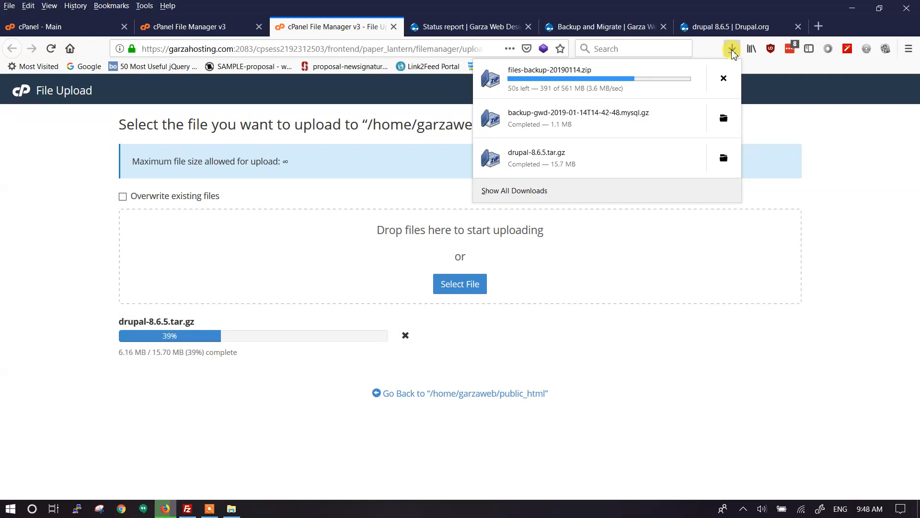
pyautogui.click(732, 49)
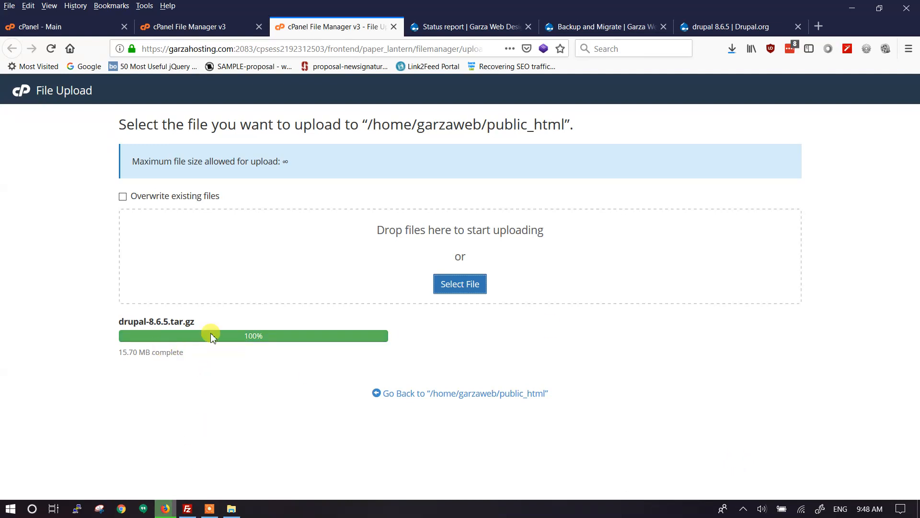
pyautogui.click(486, 396)
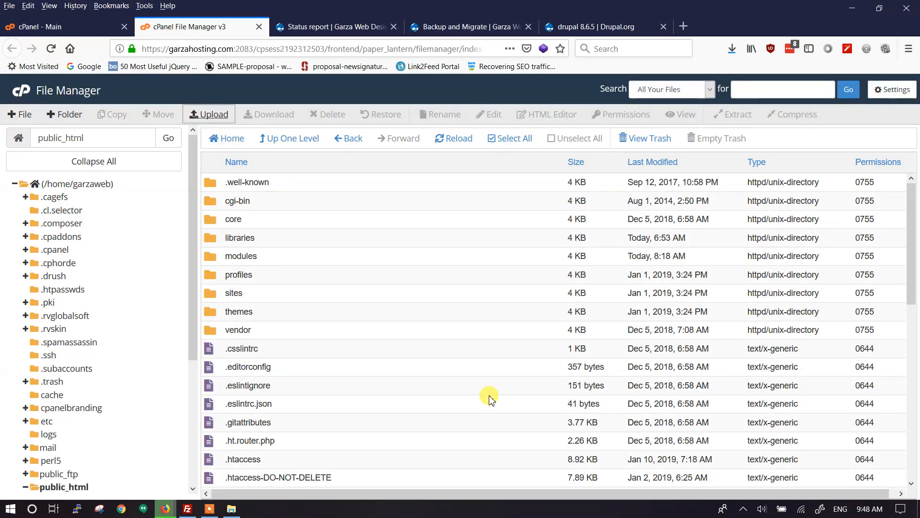
# Step: Move the old backups files-backup-garzarocks-20190101.zip and files-backup-garzawebdesign-20190110.zip to the trash
pyautogui.scroll(-8, 489, 398)
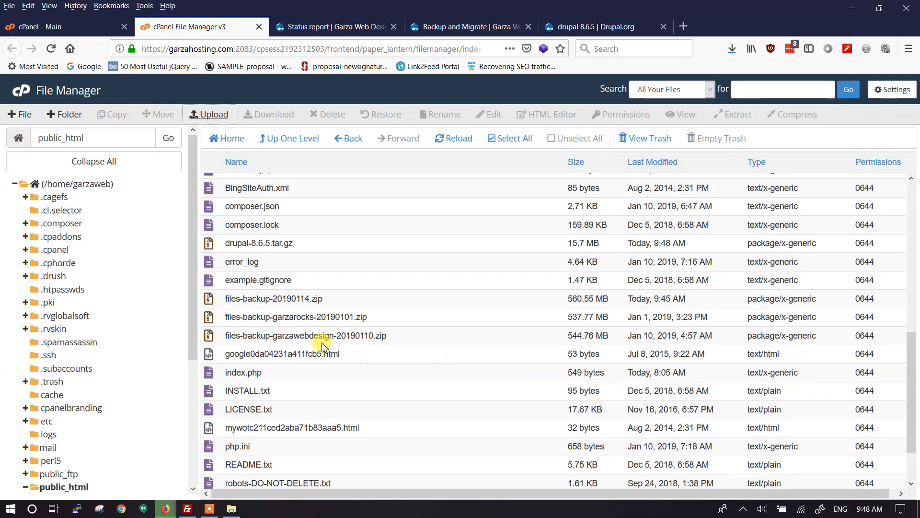
pyautogui.click(211, 322)
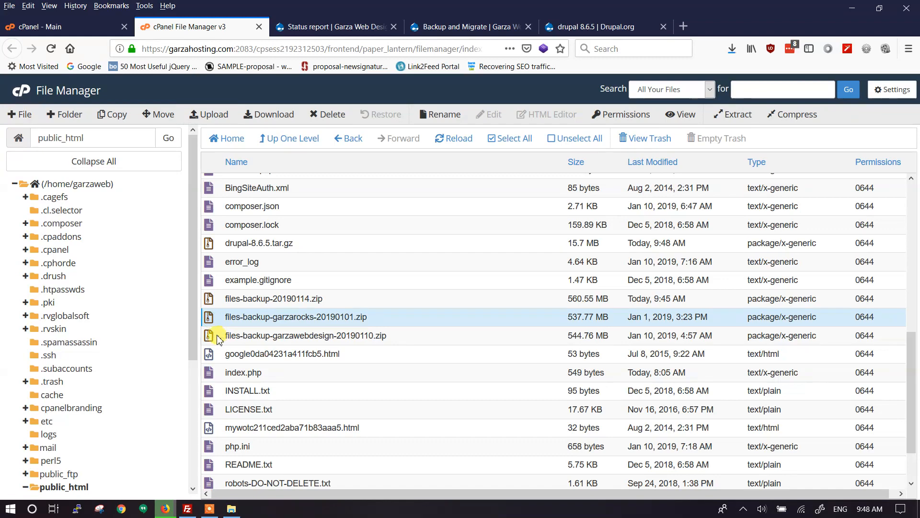
pyautogui.keyDown('ctrl'); pyautogui.click(217, 336); pyautogui.keyUp('ctrl')
pyautogui.press('Delete')
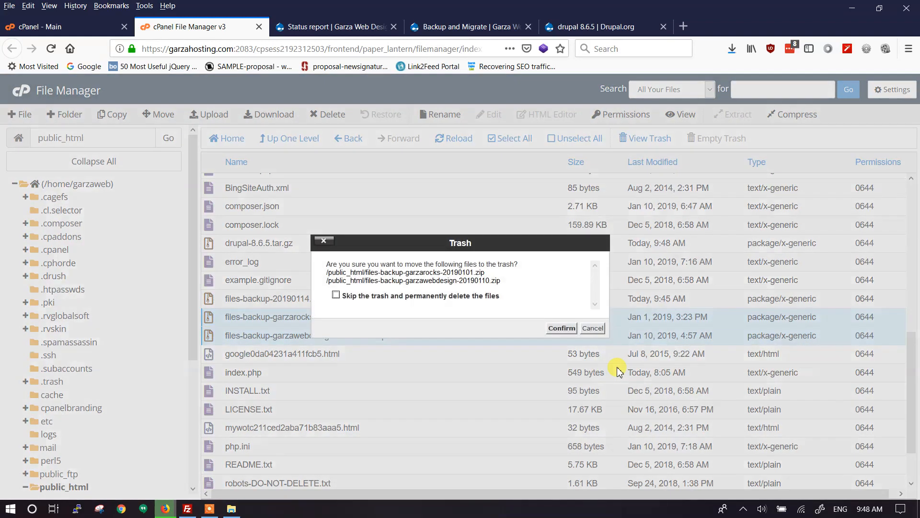
pyautogui.click(551, 328)
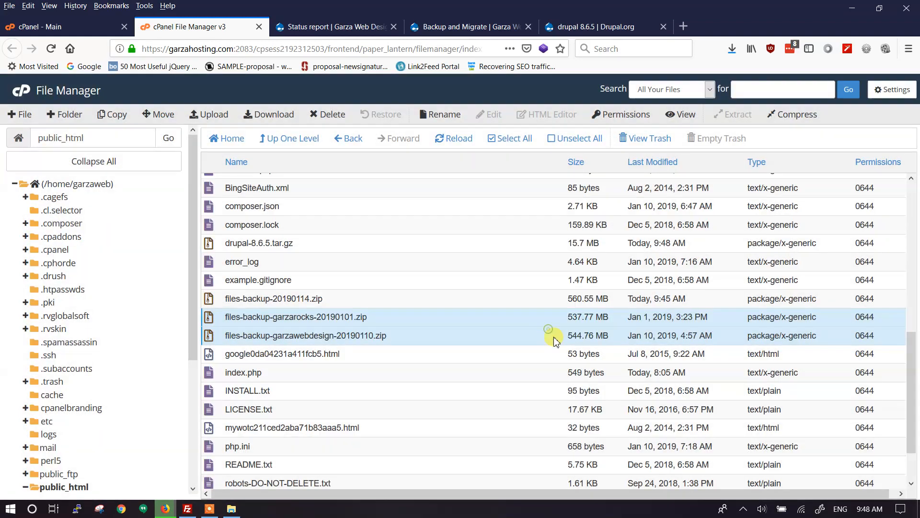
# Step: Look through the public_html listing and select the uploaded drupal-8.6.5.tar.gz archive
pyautogui.scroll(-1, 466, 413)
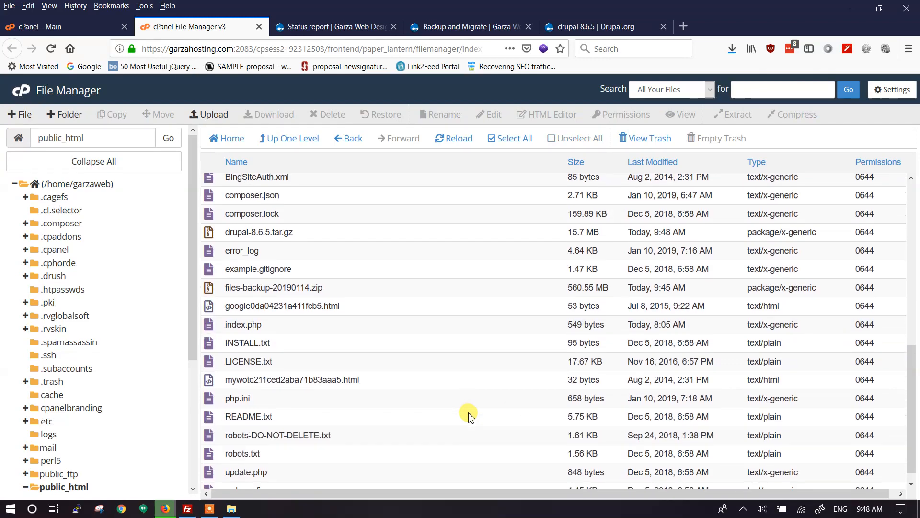
pyautogui.scroll(5, 462, 404)
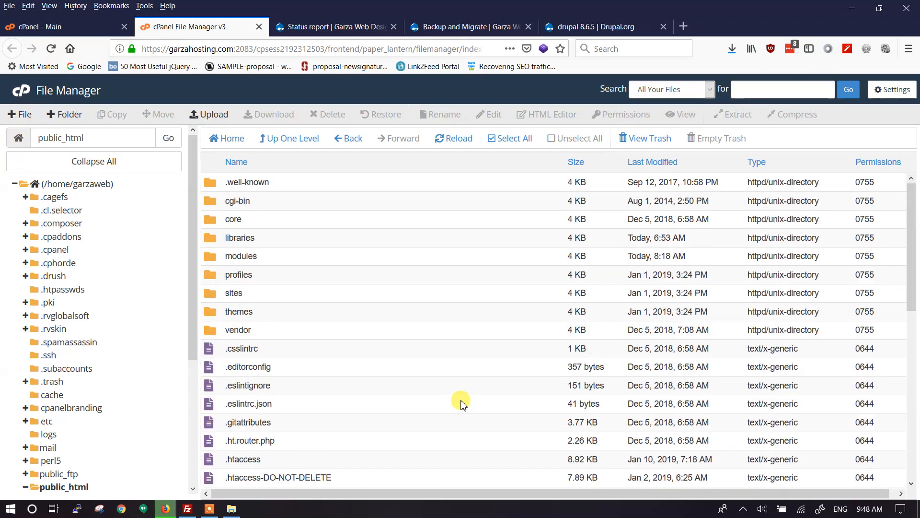
pyautogui.scroll(-4, 459, 399)
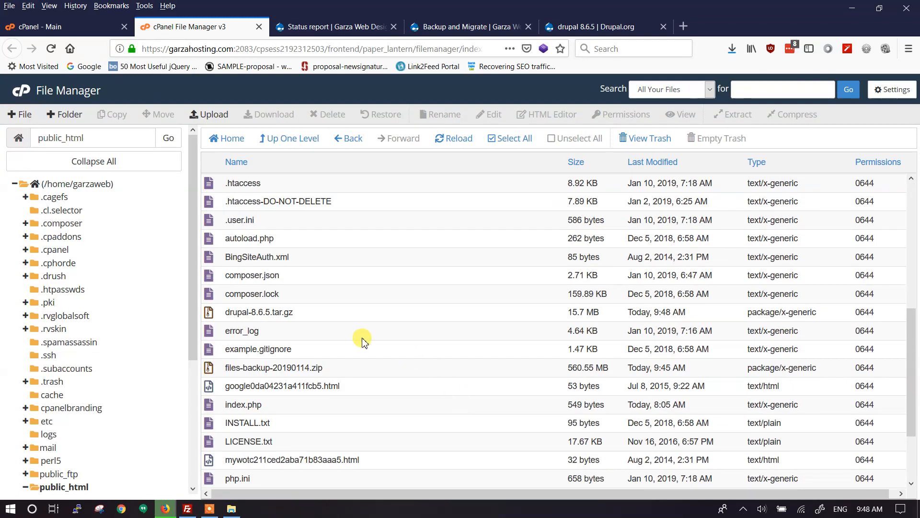
pyautogui.click(217, 315)
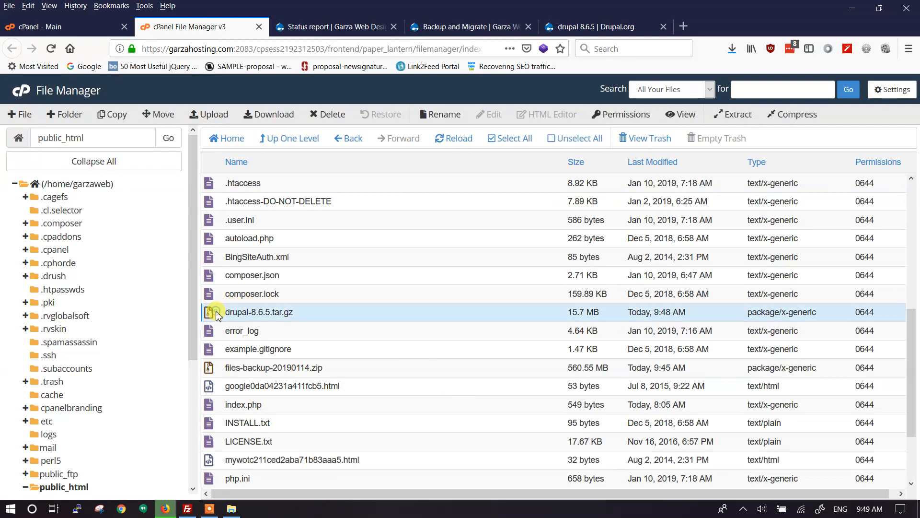
# Step: Check the download of files-backup-20190114.zip, view the file in its local folder and return to the File Manager
pyautogui.click(732, 47)
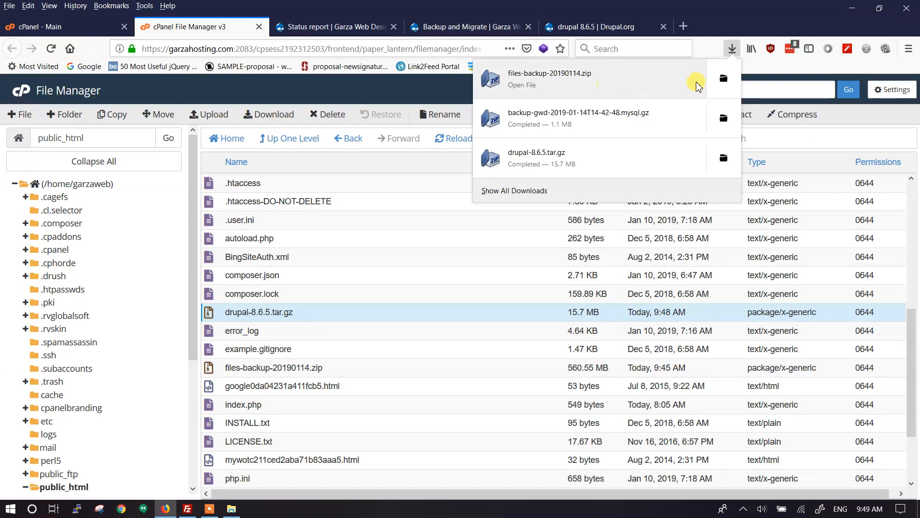
pyautogui.click(737, 83)
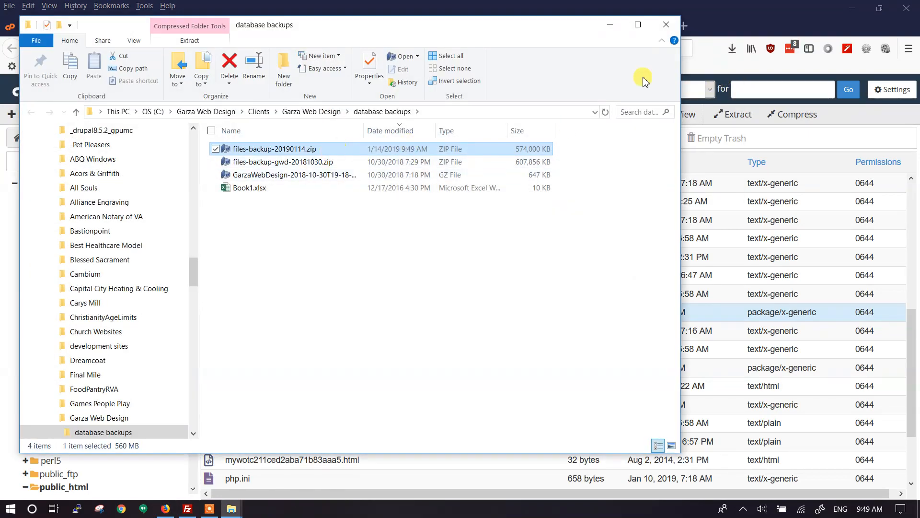
pyautogui.click(614, 23)
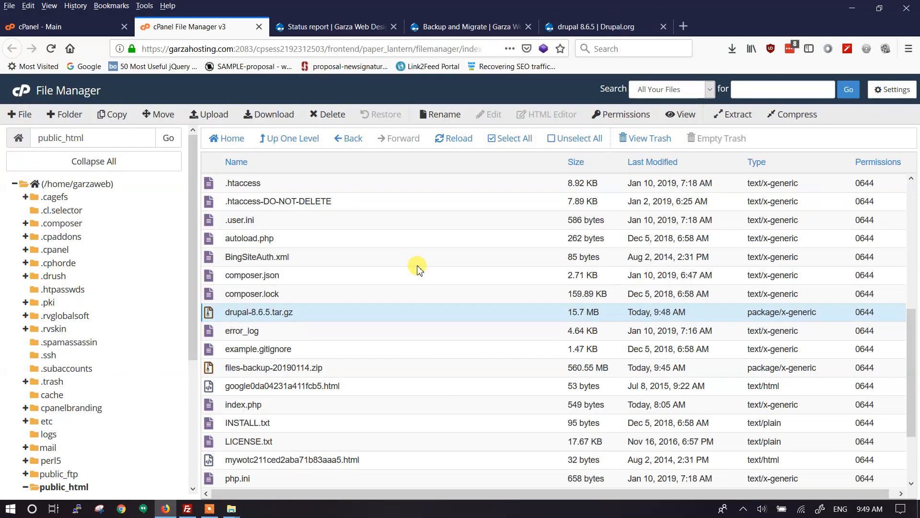
# Step: Extract drupal-8.6.5.tar.gz into /public_html and dismiss the extraction results
pyautogui.rightClick(212, 314)
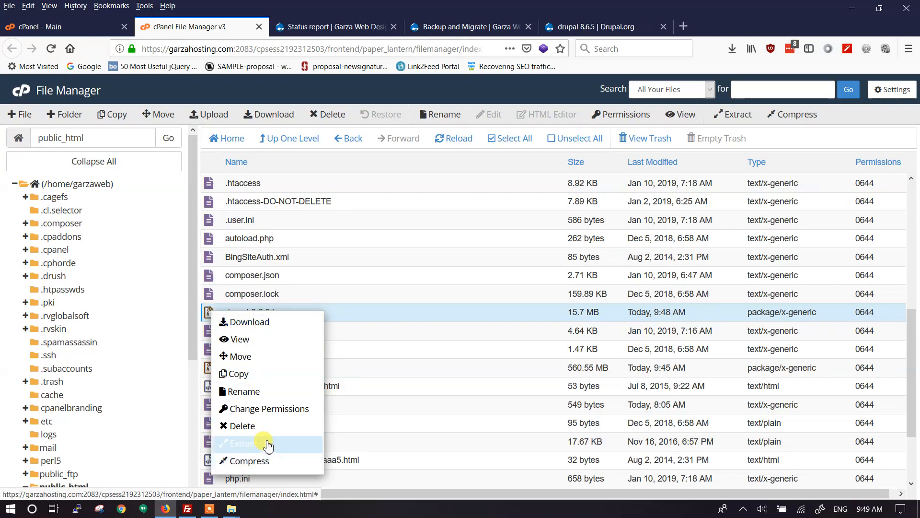
pyautogui.click(354, 314)
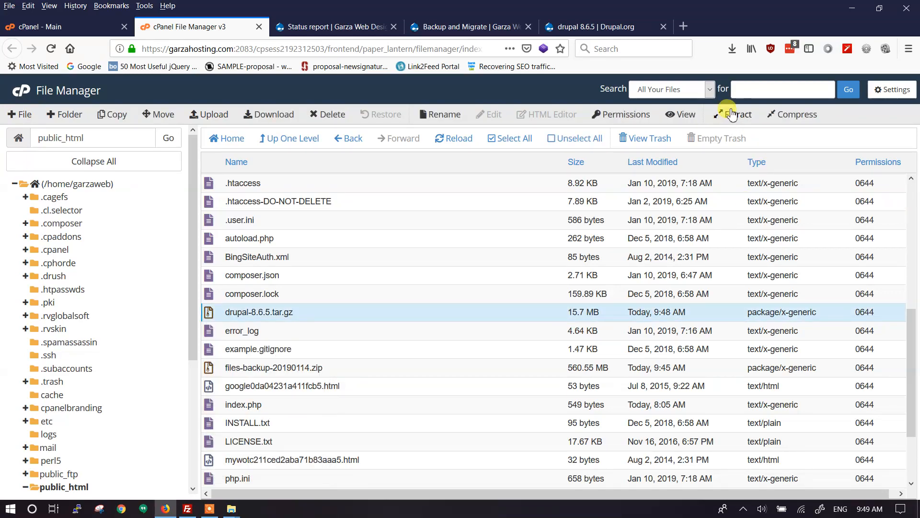
pyautogui.click(734, 115)
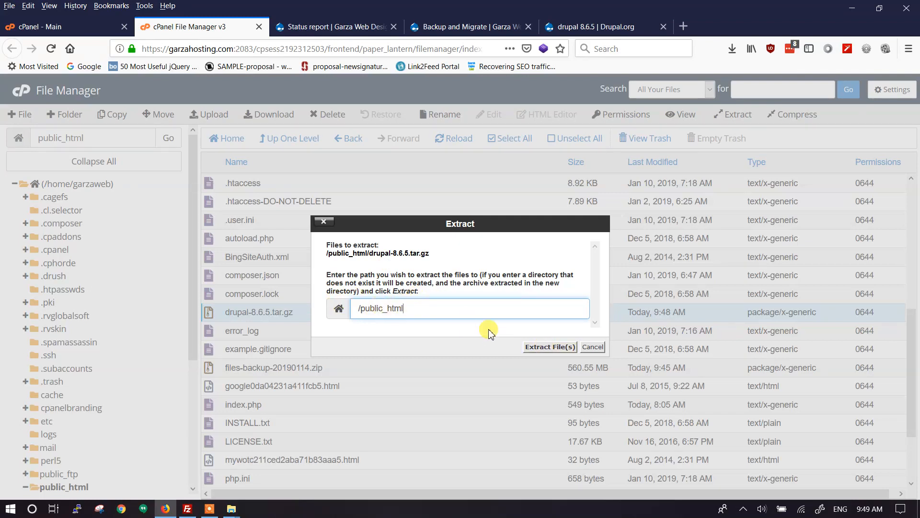
pyautogui.click(548, 348)
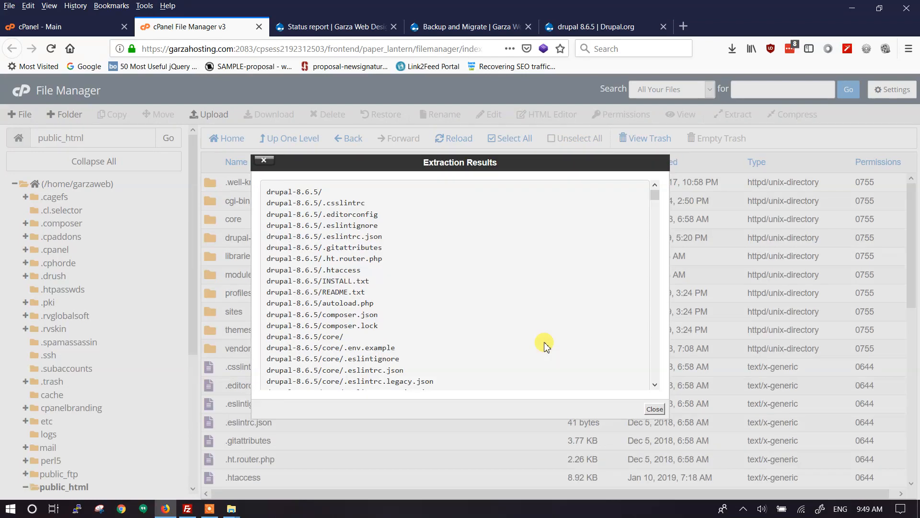
pyautogui.click(655, 409)
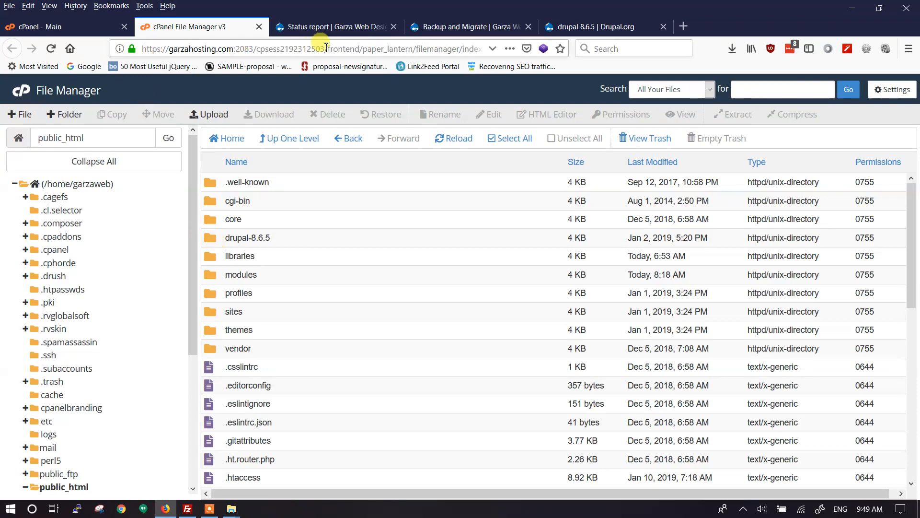
# Step: Open the site's home page in a new tab from the Backup and Migrate page, and close the drupal 8.6.5 release page
pyautogui.click(322, 28)
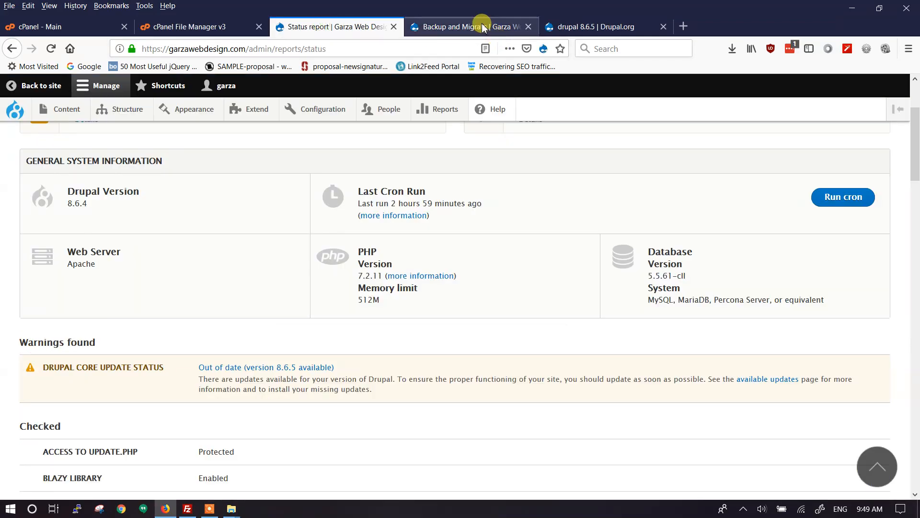
pyautogui.click(480, 26)
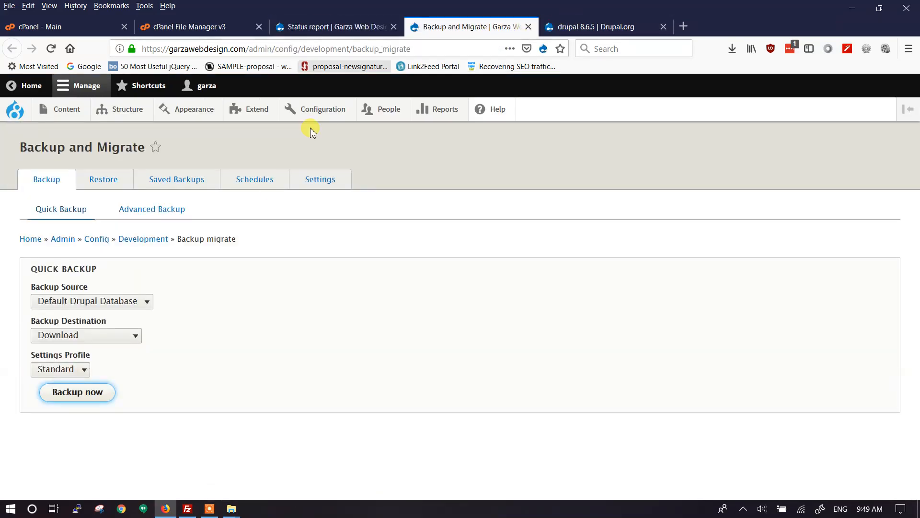
pyautogui.middleClick(34, 240)
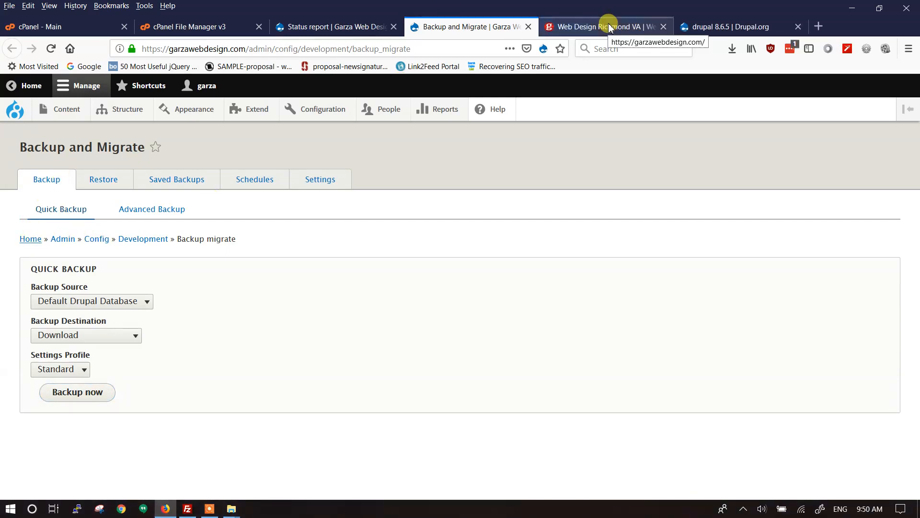
pyautogui.moveTo(14, 111)
pyautogui.moveTo(36, 164)
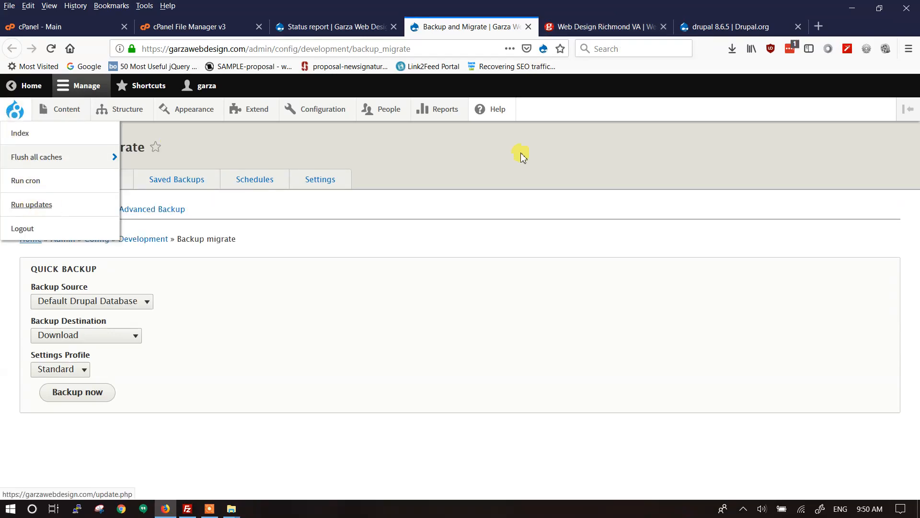
pyautogui.click(584, 29)
pyautogui.click(741, 27)
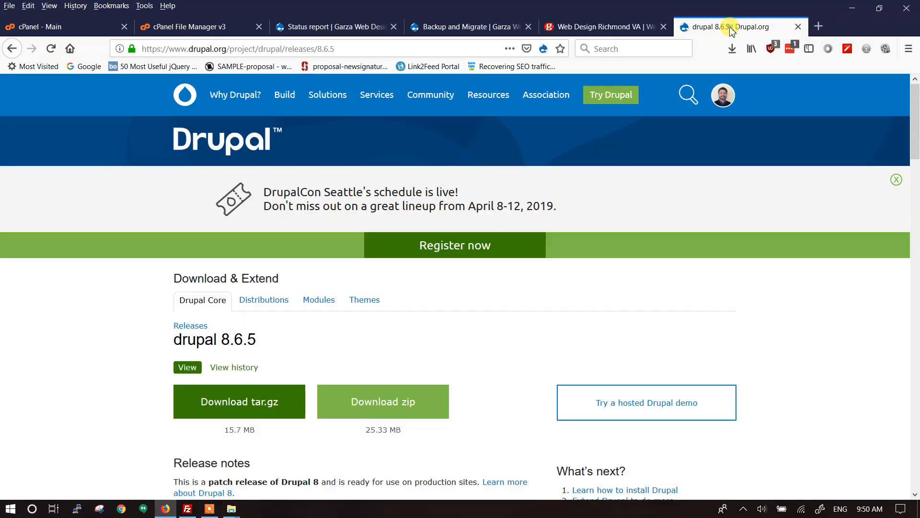
pyautogui.click(798, 27)
# Step: Open the site's home page in another new tab from the Status report page and view it
pyautogui.click(469, 27)
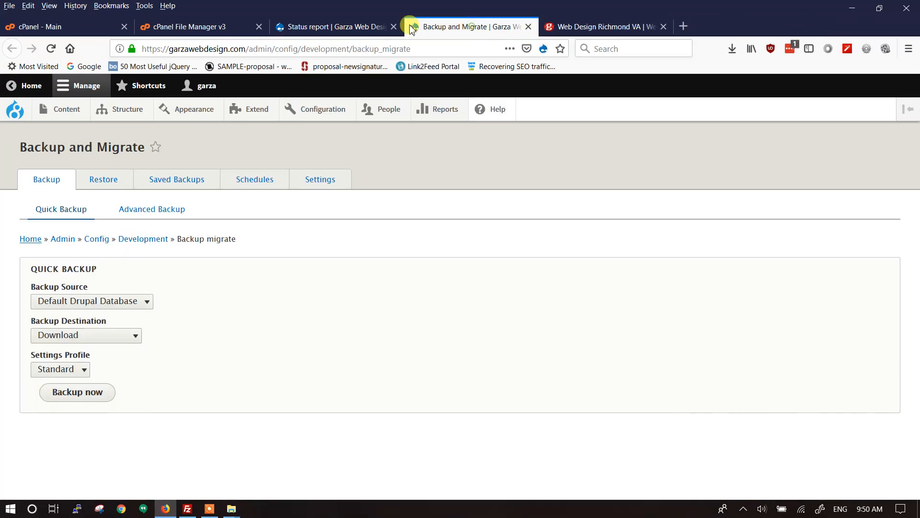
pyautogui.click(324, 29)
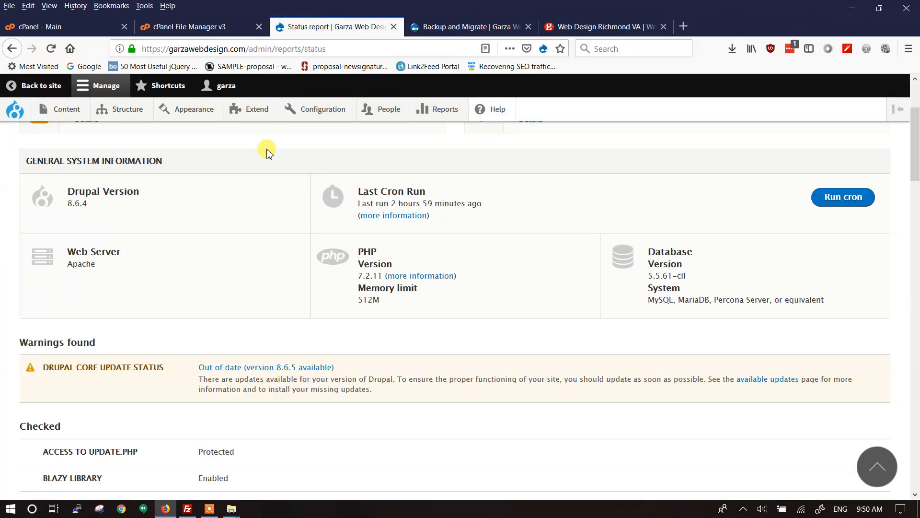
pyautogui.scroll(3, 217, 200)
pyautogui.middleClick(30, 175)
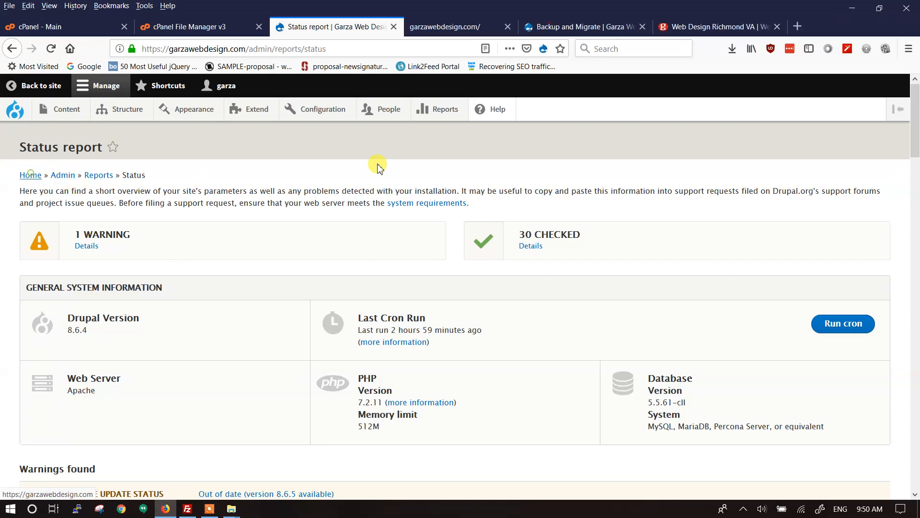
pyautogui.click(461, 27)
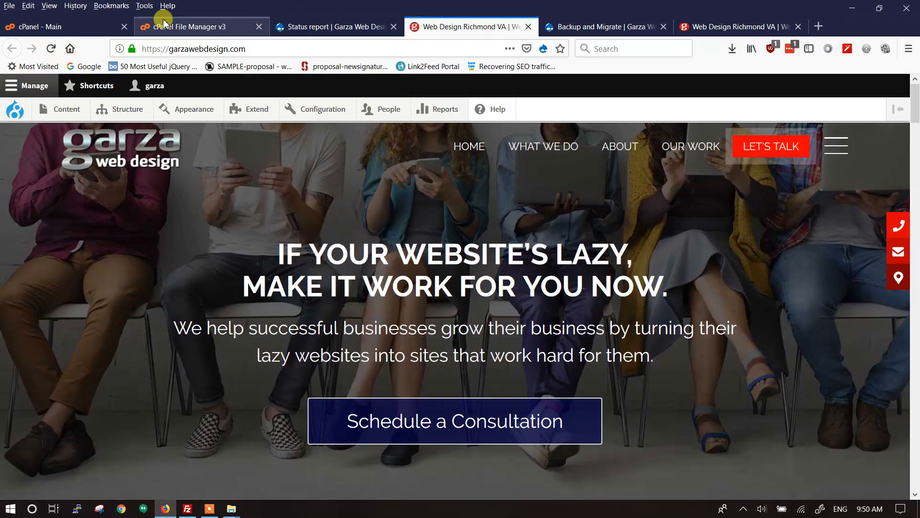
# Step: In the File Manager, move the modules, profiles, sites and themes folders inside public_html/drupal-8.6.5 to the trash
pyautogui.click(162, 24)
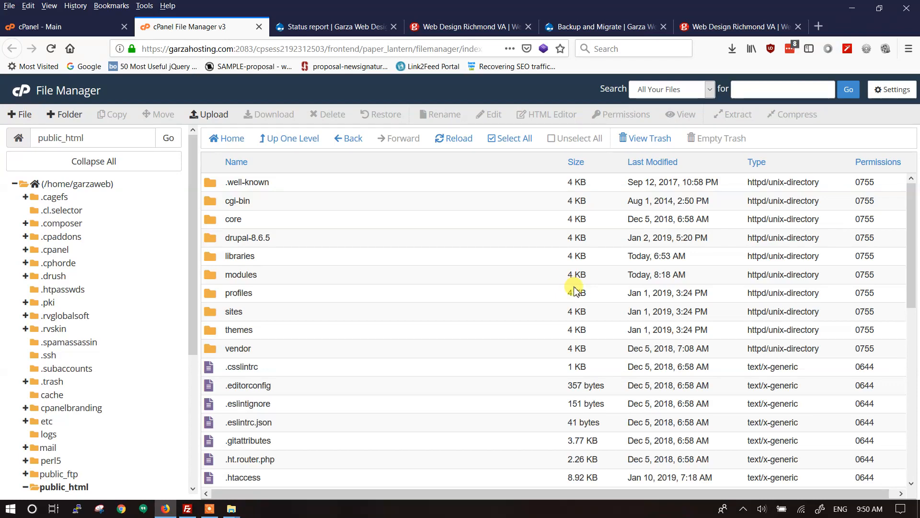
pyautogui.click(211, 238)
pyautogui.doubleClick(211, 239)
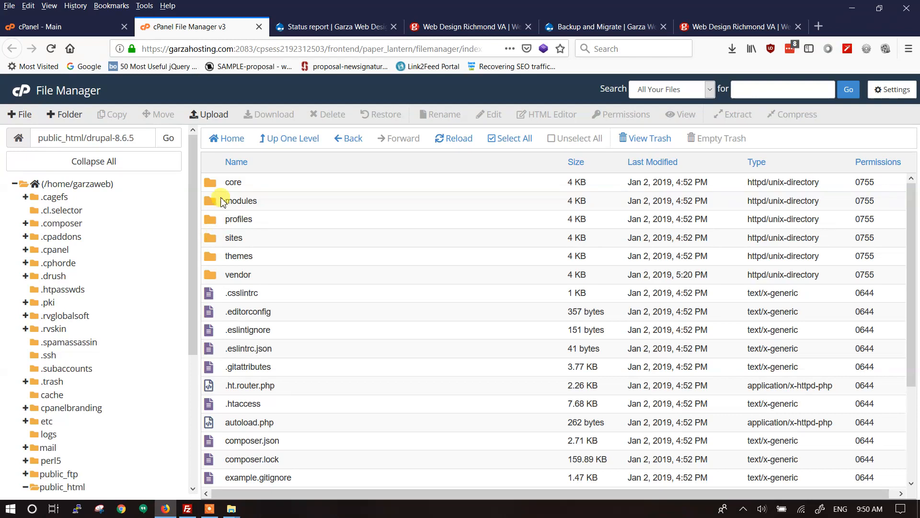
pyautogui.click(220, 202)
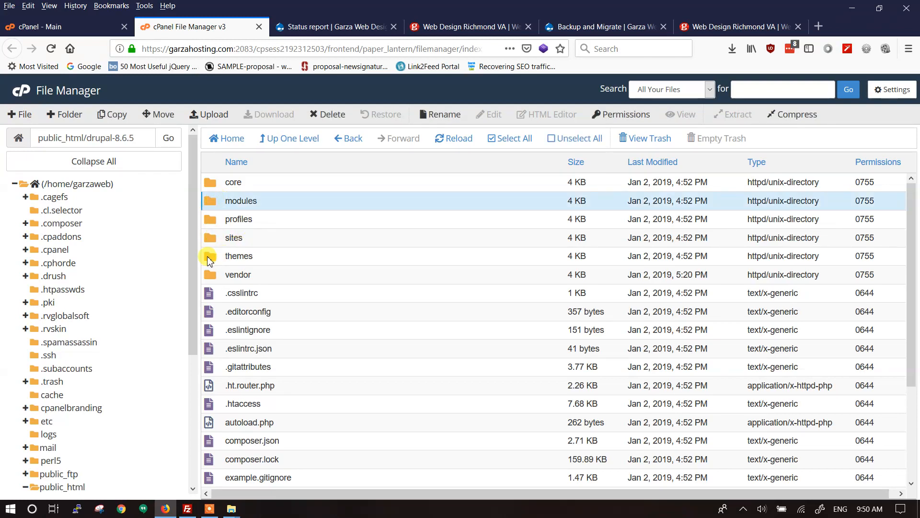
pyautogui.keyDown('shift'); pyautogui.click(208, 260); pyautogui.keyUp('shift')
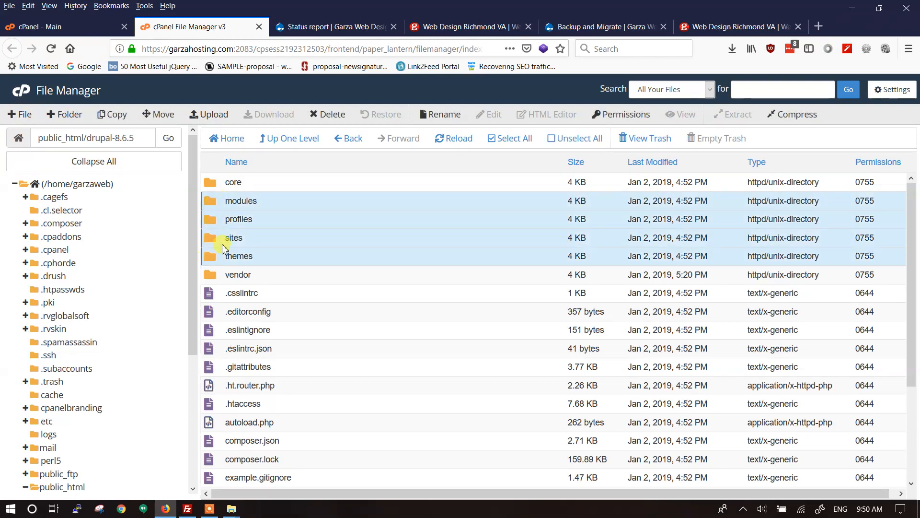
pyautogui.click(211, 201)
pyautogui.click(332, 114)
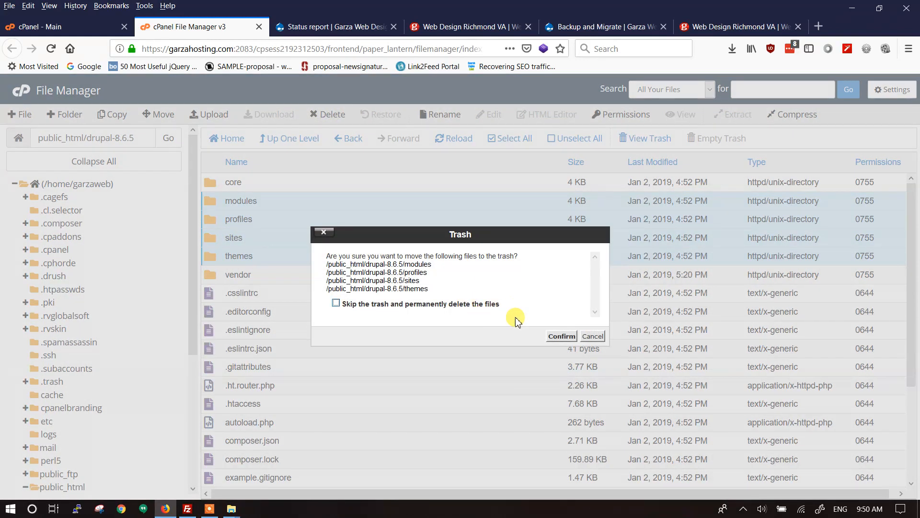
pyautogui.click(561, 336)
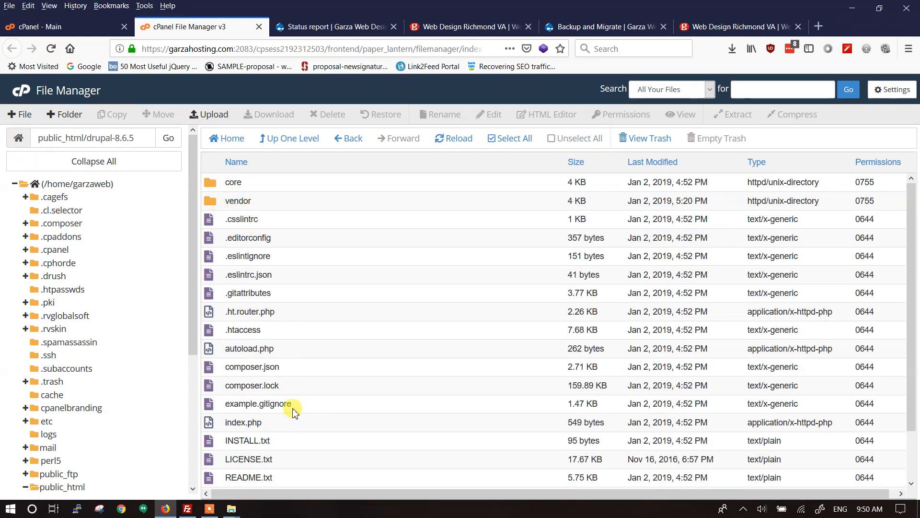
# Step: Compare the files in public_html with the remaining contents of the drupal-8.6.5 folder, and return to public_html
pyautogui.click(304, 138)
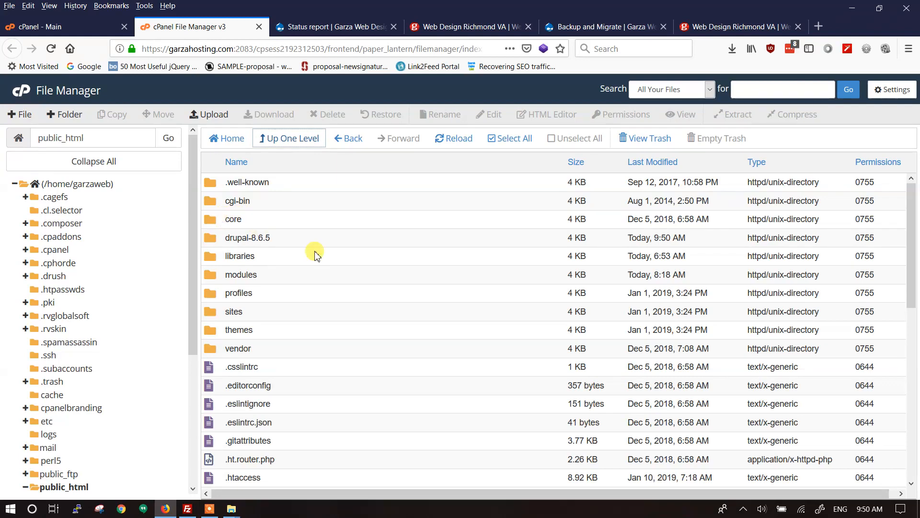
pyautogui.scroll(-7, 257, 366)
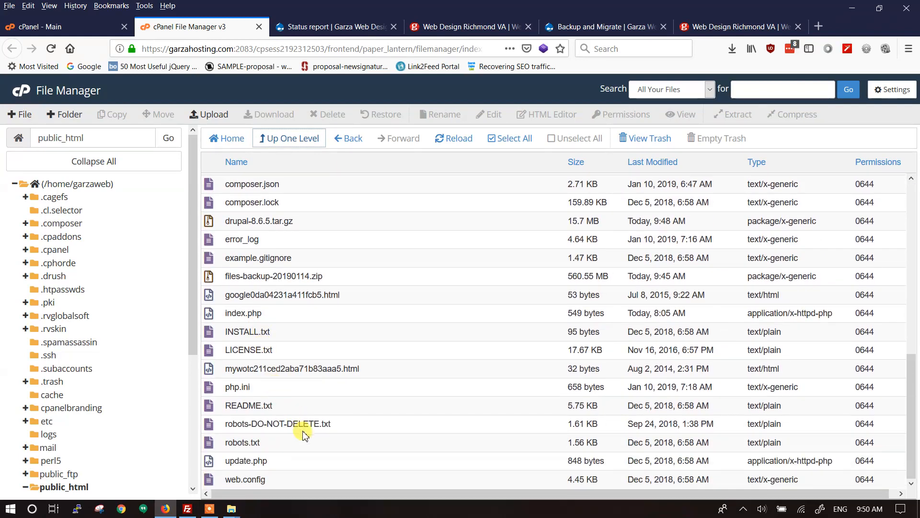
pyautogui.scroll(8, 302, 422)
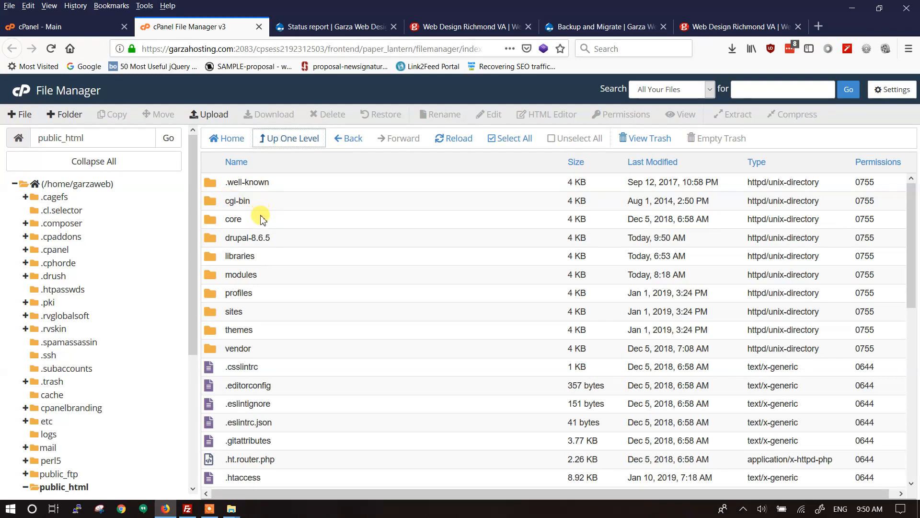
pyautogui.doubleClick(210, 239)
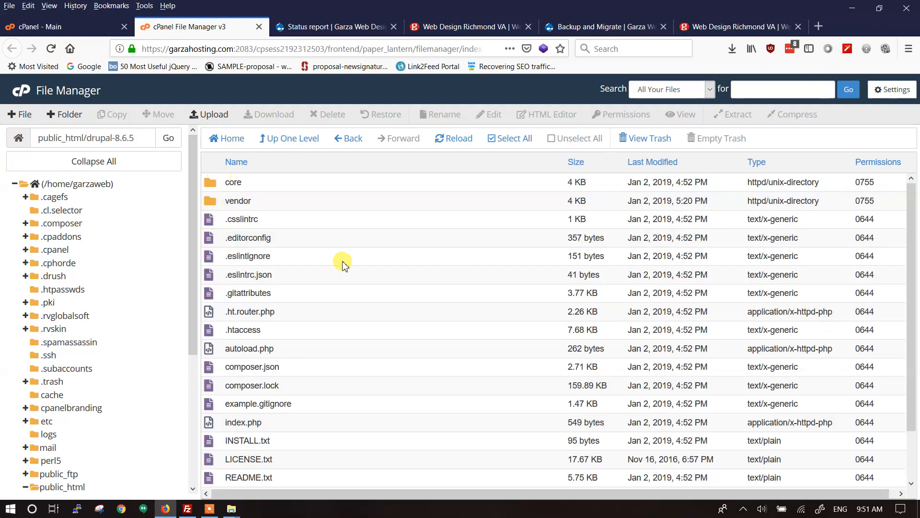
pyautogui.scroll(-2, 288, 359)
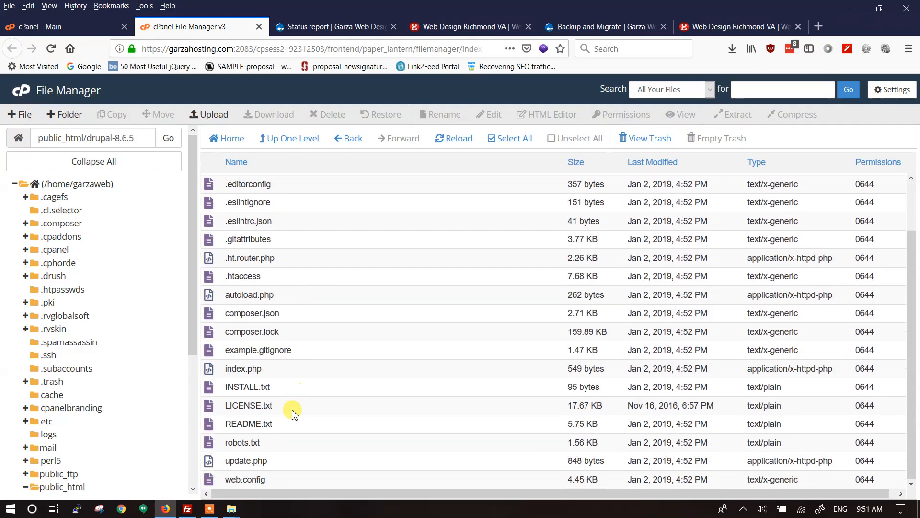
pyautogui.scroll(2, 307, 436)
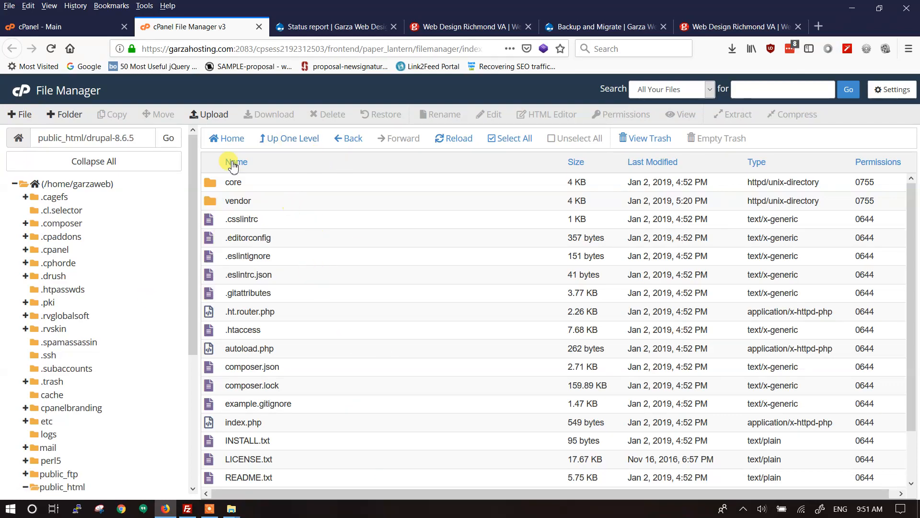
pyautogui.click(286, 136)
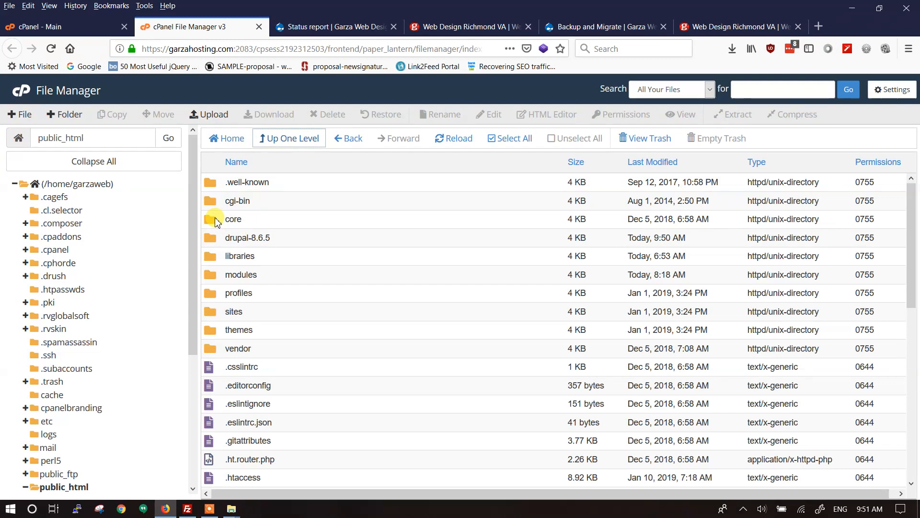
# Step: Select the core and vendor folders plus .csslintrc, .editorconfig, .eslintignore, .eslintrc.json, .gitattributes and .ht.router.php in public_html
pyautogui.click(215, 221)
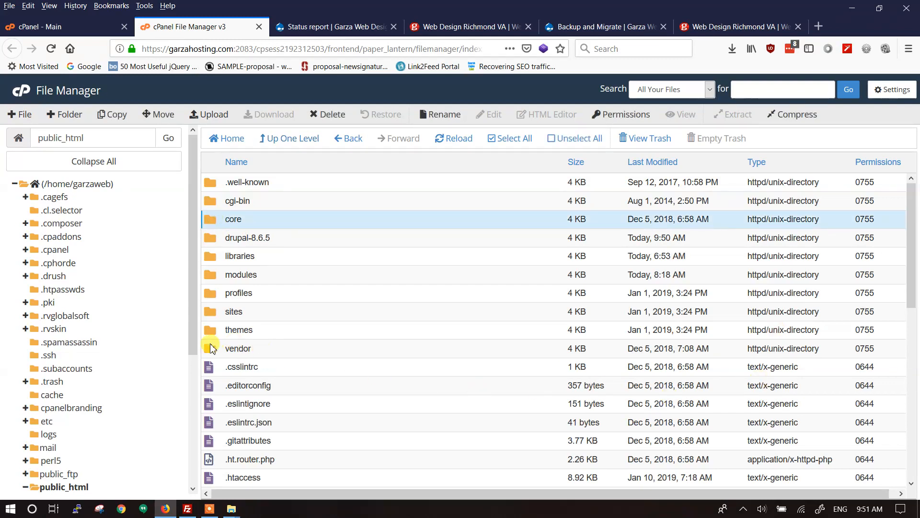
pyautogui.keyDown('ctrl'); pyautogui.click(222, 354); pyautogui.keyUp('ctrl')
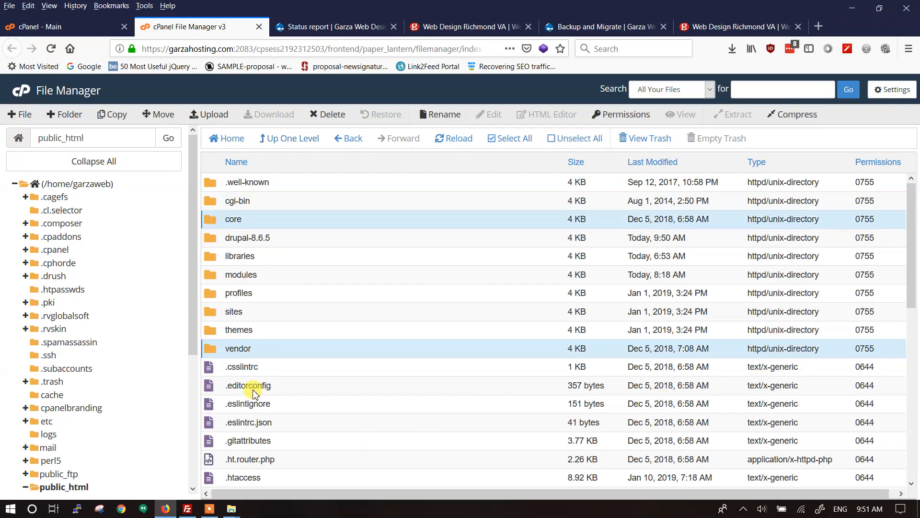
pyautogui.keyDown('ctrl'); pyautogui.click(211, 373); pyautogui.keyUp('ctrl')
pyautogui.keyDown('ctrl'); pyautogui.click(212, 391); pyautogui.keyUp('ctrl')
pyautogui.keyDown('ctrl'); pyautogui.click(213, 408); pyautogui.keyUp('ctrl')
pyautogui.keyDown('ctrl'); pyautogui.click(212, 424); pyautogui.keyUp('ctrl')
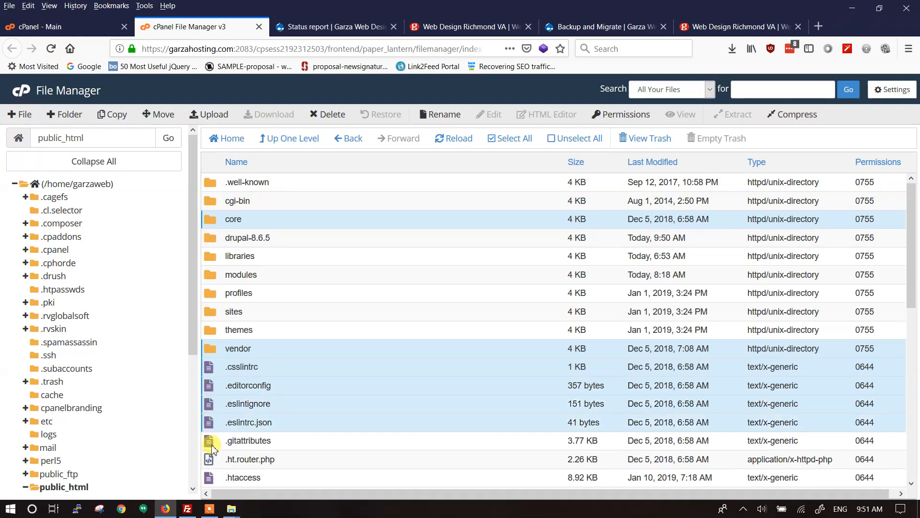
pyautogui.keyDown('ctrl'); pyautogui.click(213, 448); pyautogui.keyUp('ctrl')
pyautogui.keyDown('ctrl'); pyautogui.click(213, 460); pyautogui.keyUp('ctrl')
# Step: Add .htaccess, .user.ini, autoload.php, composer.json, composer.lock, example.gitignore and index.php in public_html to the selection
pyautogui.scroll(-6, 403, 230)
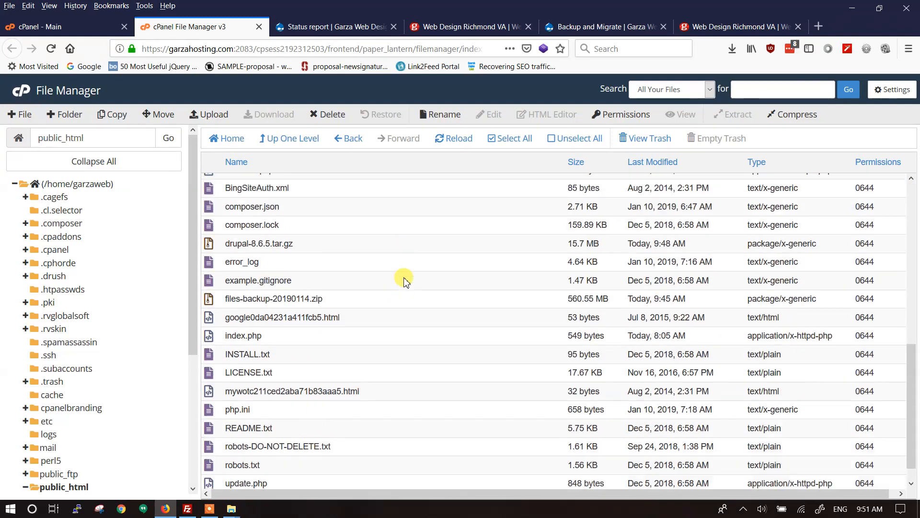
pyautogui.scroll(3, 404, 280)
pyautogui.keyDown('ctrl'); pyautogui.click(211, 230); pyautogui.keyUp('ctrl')
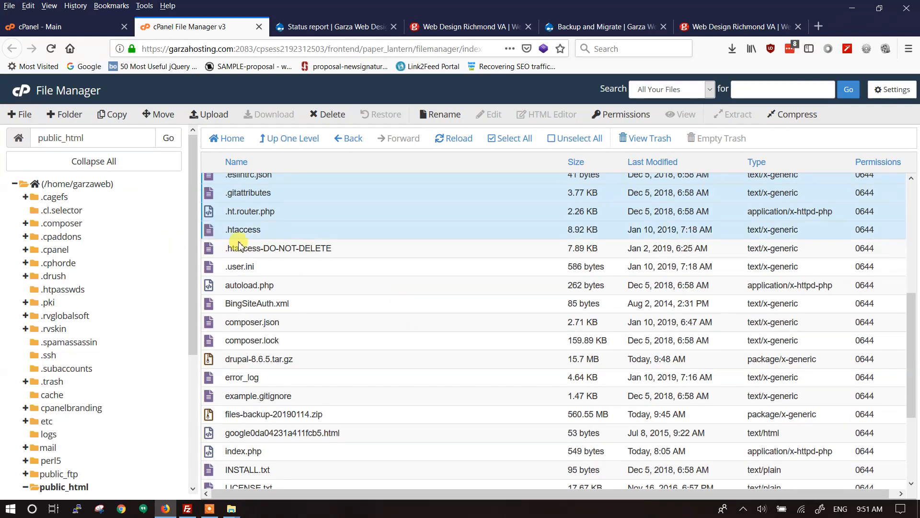
pyautogui.keyDown('ctrl'); pyautogui.click(215, 272); pyautogui.keyUp('ctrl')
pyautogui.keyDown('ctrl'); pyautogui.click(214, 286); pyautogui.keyUp('ctrl')
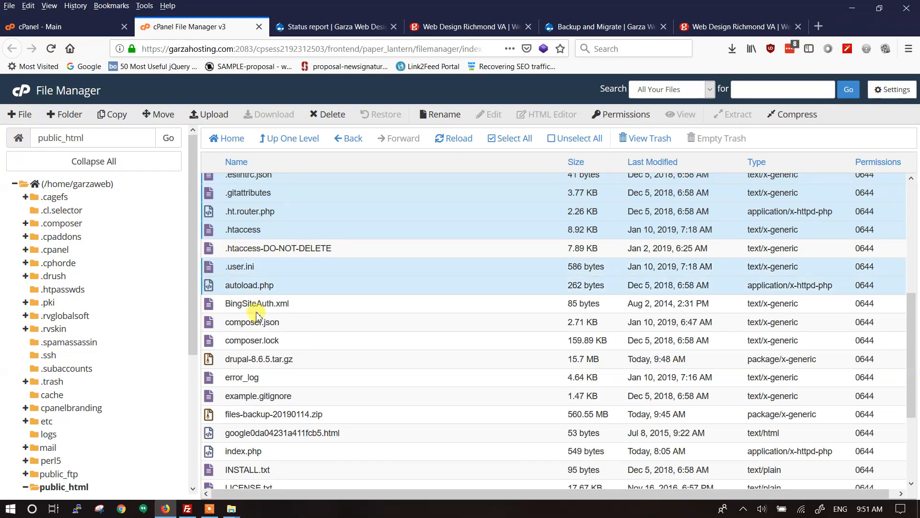
pyautogui.keyDown('ctrl'); pyautogui.click(210, 323); pyautogui.keyUp('ctrl')
pyautogui.keyDown('ctrl'); pyautogui.click(211, 339); pyautogui.keyUp('ctrl')
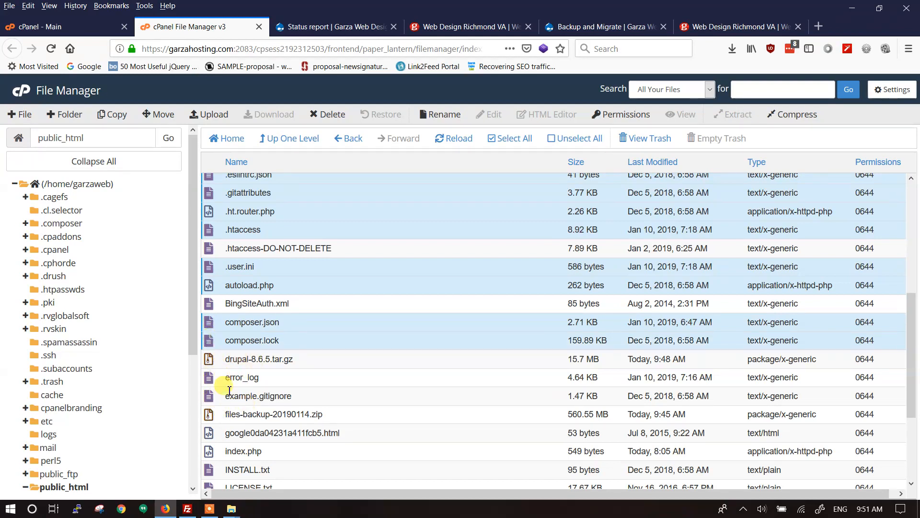
pyautogui.keyDown('ctrl'); pyautogui.click(211, 398); pyautogui.keyUp('ctrl')
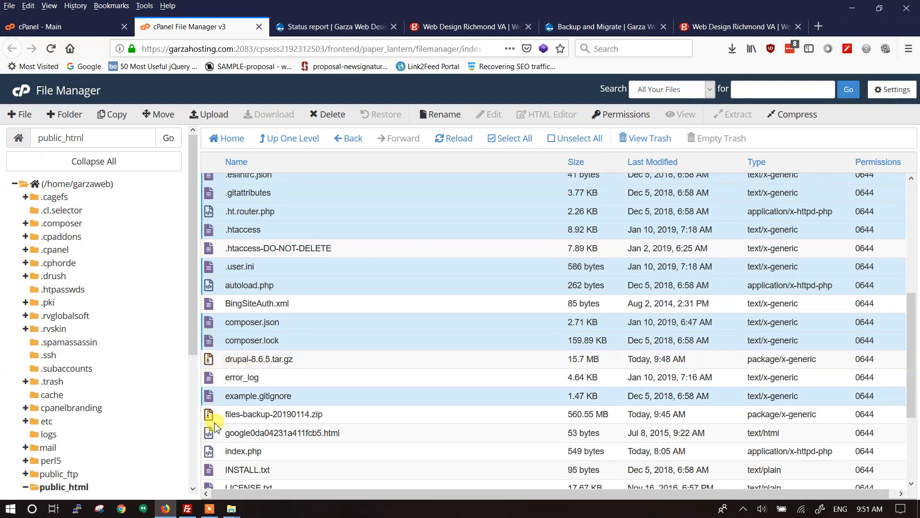
pyautogui.keyDown('ctrl'); pyautogui.click(216, 452); pyautogui.keyUp('ctrl')
# Step: Add INSTALL.txt, LICENSE.txt, README.txt, robots.txt, update.php and web.config in public_html to the selection
pyautogui.scroll(-3, 249, 438)
pyautogui.scroll(-2, 249, 438)
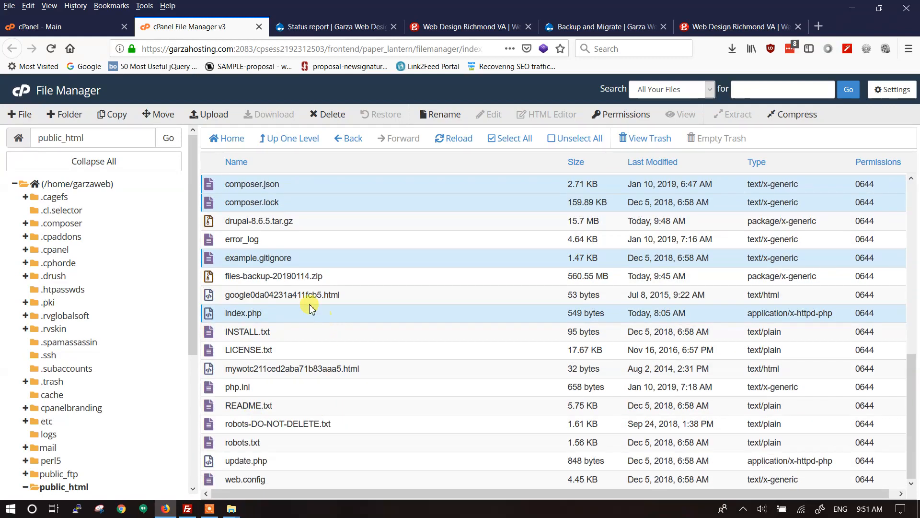
pyautogui.keyDown('ctrl'); pyautogui.click(214, 338); pyautogui.keyUp('ctrl')
pyautogui.keyDown('ctrl'); pyautogui.click(211, 352); pyautogui.keyUp('ctrl')
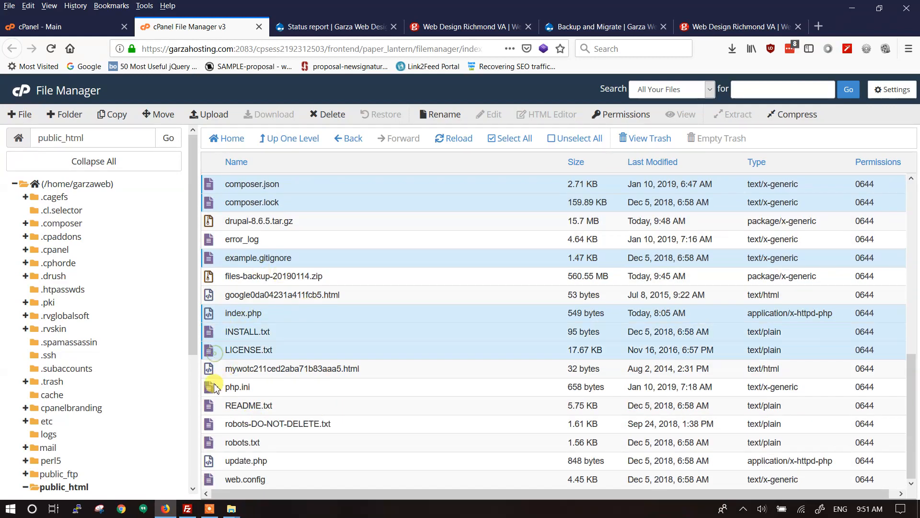
pyautogui.keyDown('ctrl'); pyautogui.click(226, 404); pyautogui.keyUp('ctrl')
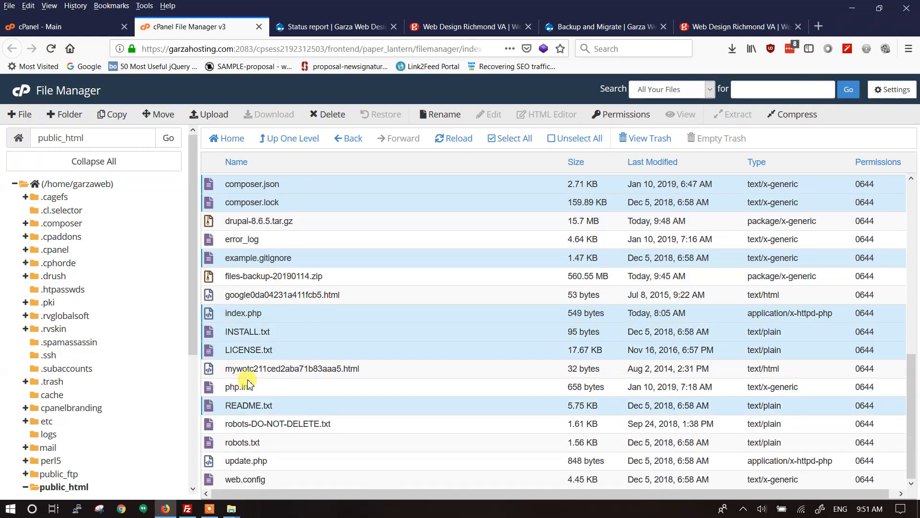
pyautogui.keyDown('ctrl'); pyautogui.click(214, 443); pyautogui.keyUp('ctrl')
pyautogui.keyDown('ctrl'); pyautogui.click(210, 460); pyautogui.keyUp('ctrl')
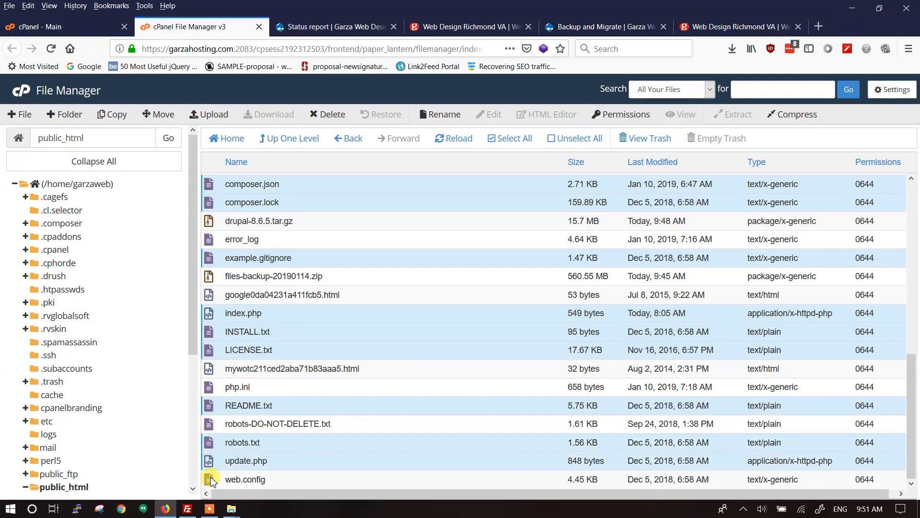
pyautogui.keyDown('ctrl'); pyautogui.click(210, 479); pyautogui.keyUp('ctrl')
# Step: Review the selected old core folders and files in public_html and move them to the trash without permanently deleting them
pyautogui.scroll(7, 336, 401)
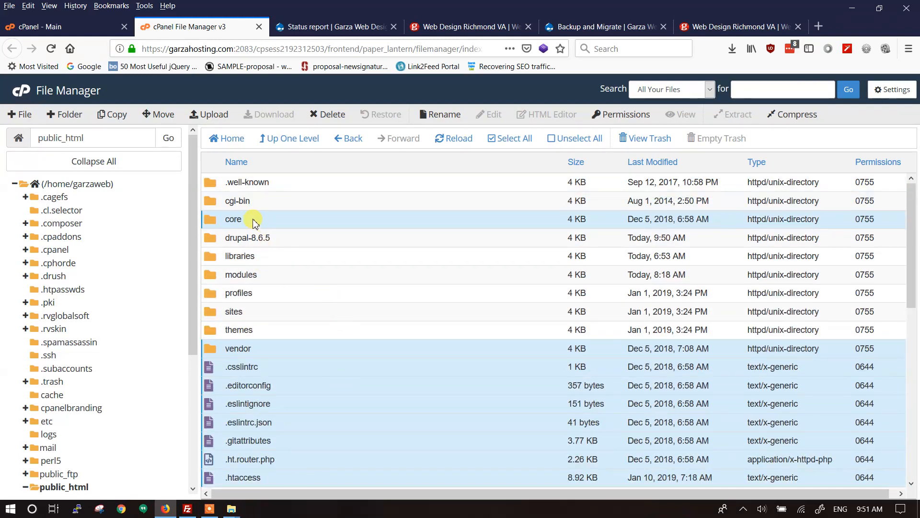
pyautogui.scroll(-3, 281, 220)
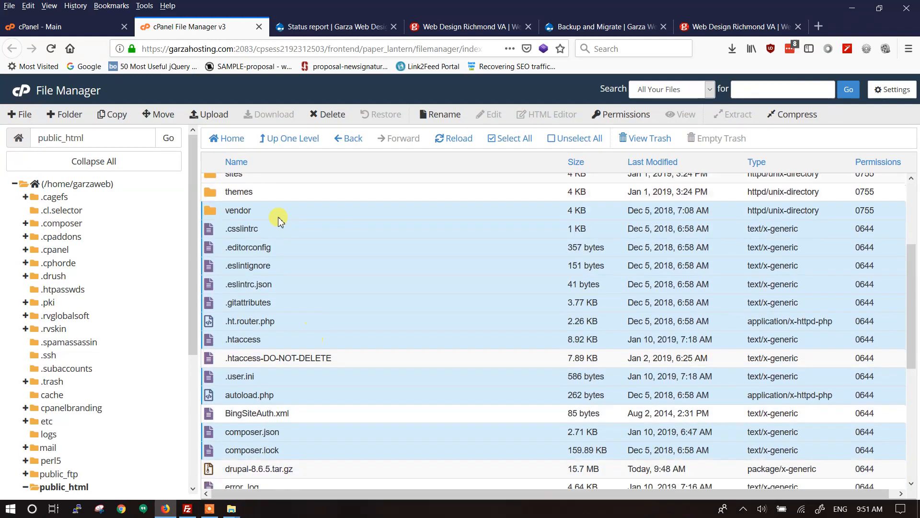
pyautogui.scroll(-3, 290, 395)
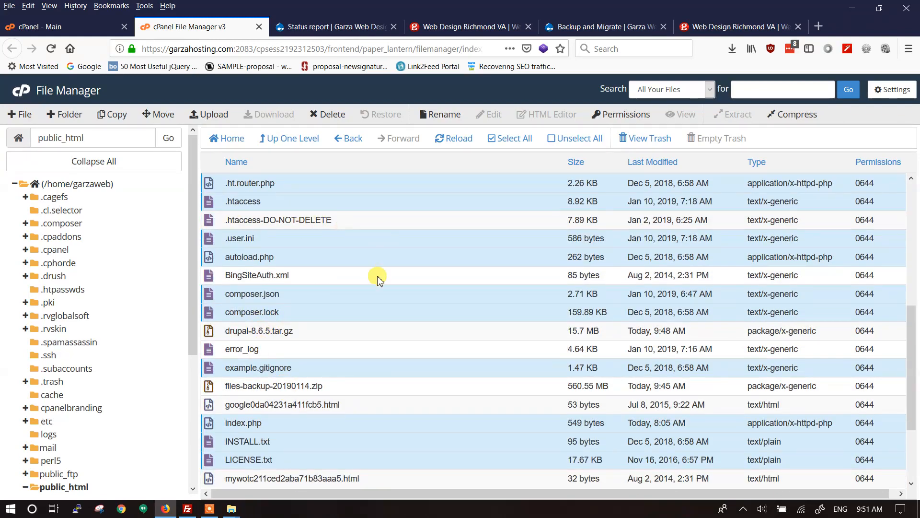
pyautogui.scroll(-3, 378, 278)
pyautogui.scroll(8, 364, 369)
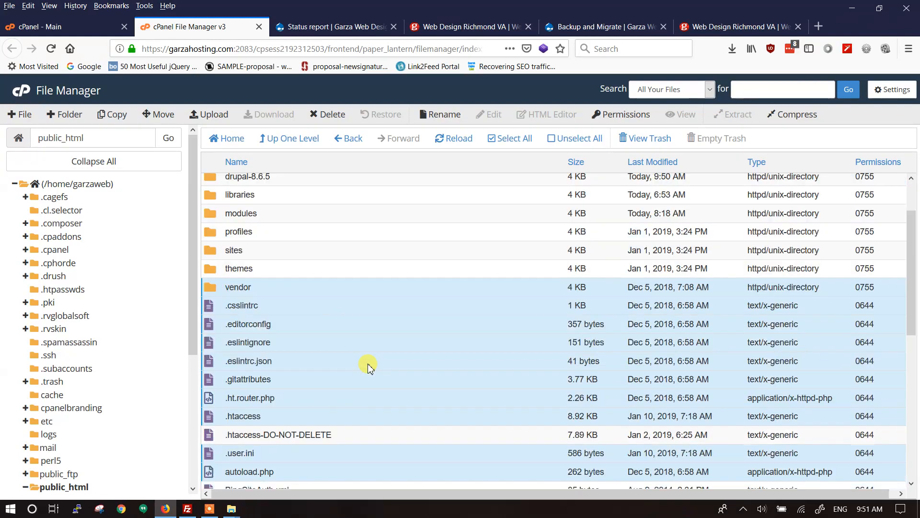
pyautogui.scroll(-8, 319, 286)
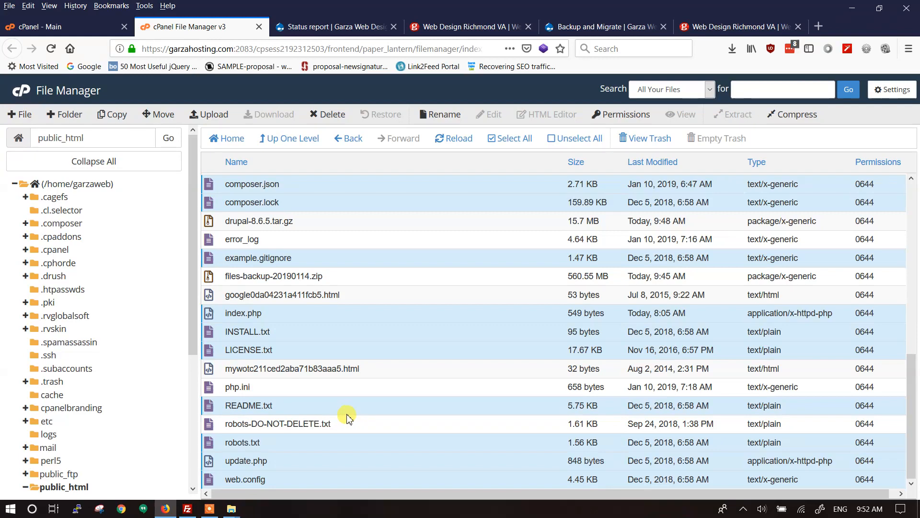
pyautogui.scroll(8, 348, 417)
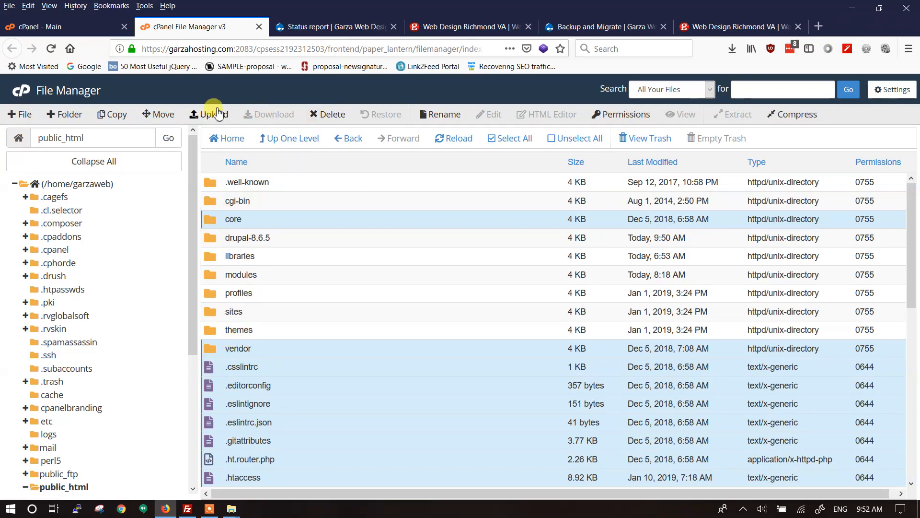
pyautogui.click(327, 115)
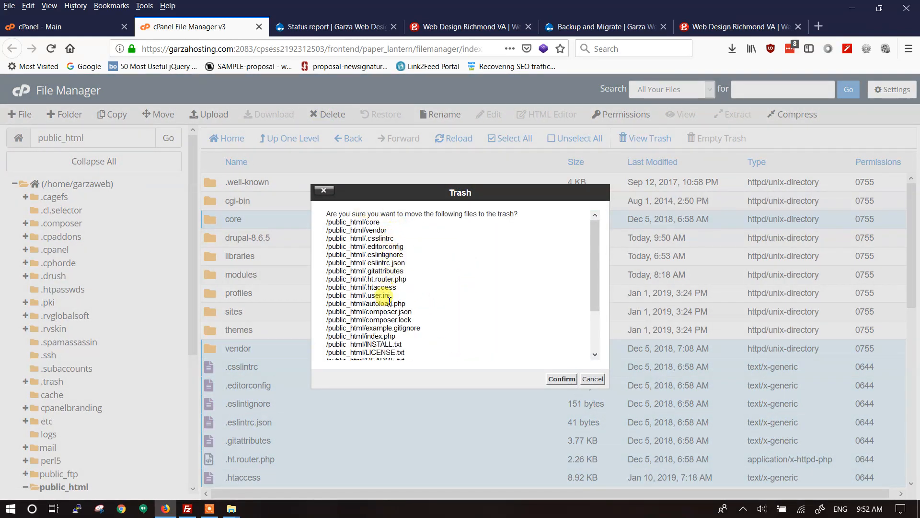
pyautogui.scroll(-3, 374, 305)
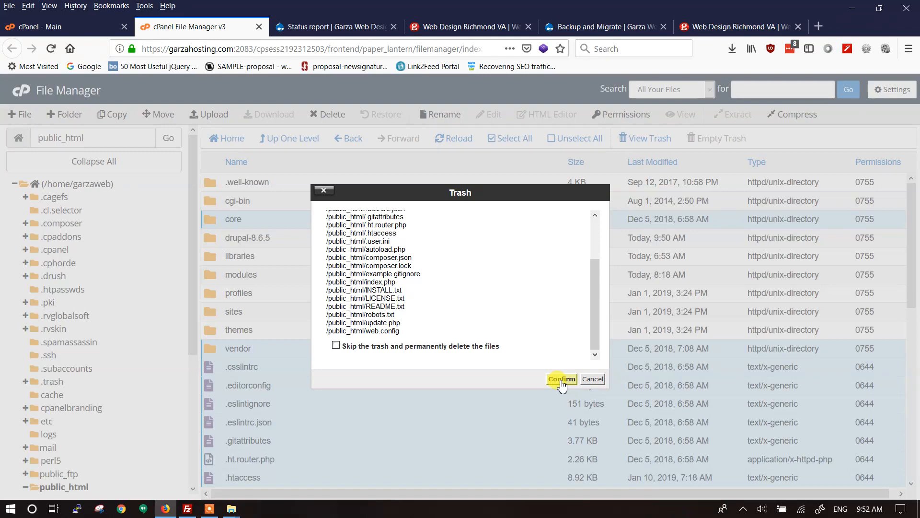
pyautogui.click(562, 379)
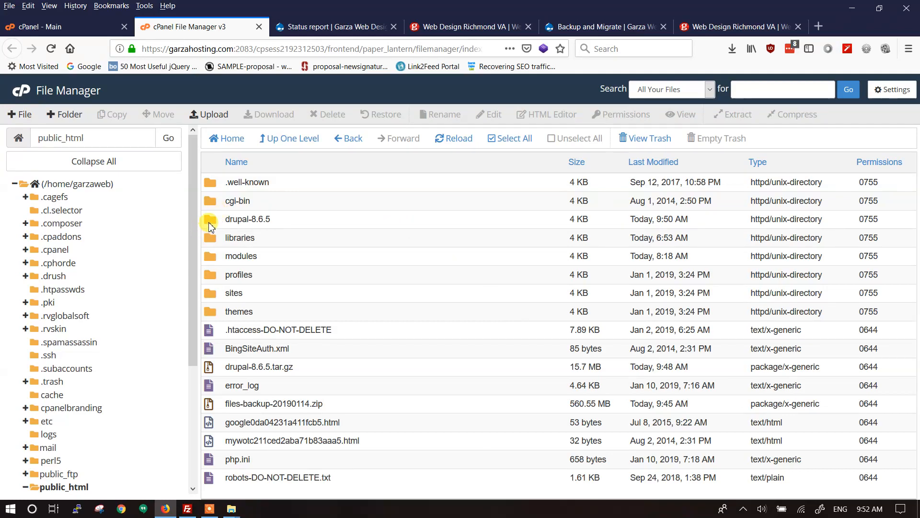
# Step: Move all the contents of the drupal-8.6.5 folder into /public_html
pyautogui.doubleClick(210, 221)
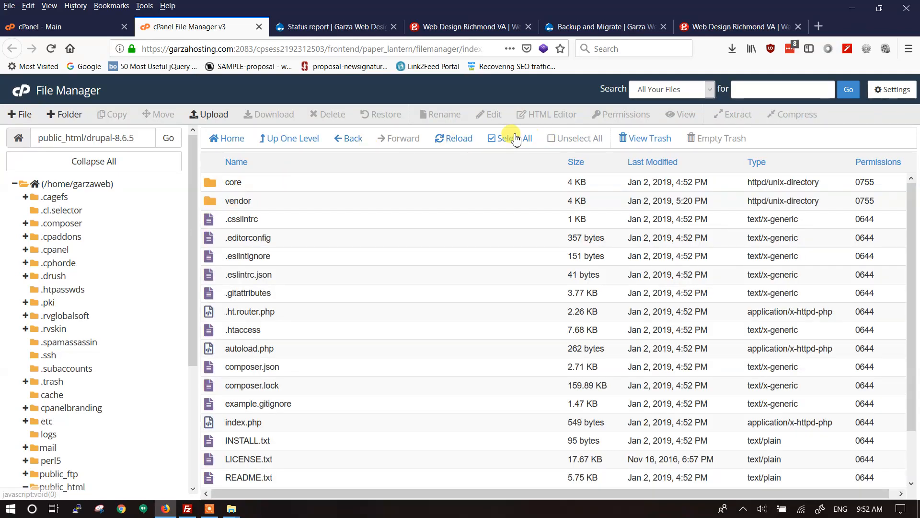
pyautogui.click(514, 139)
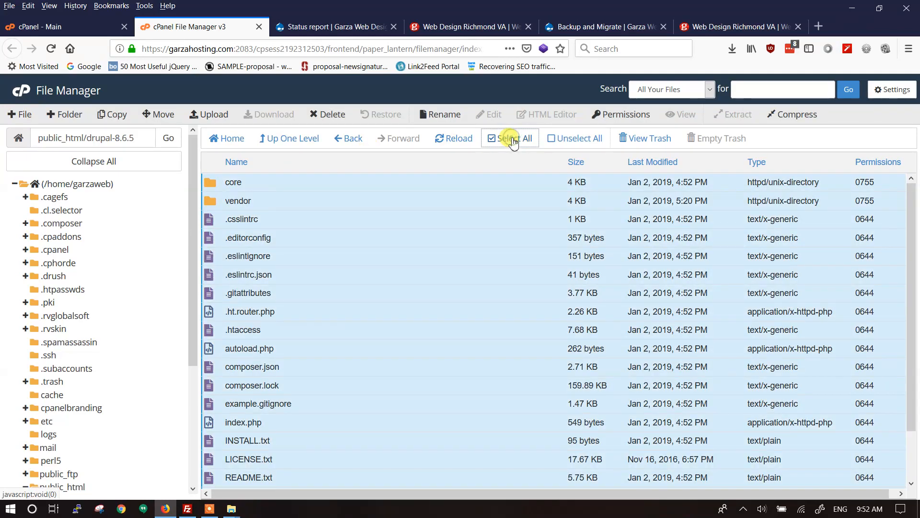
pyautogui.click(173, 115)
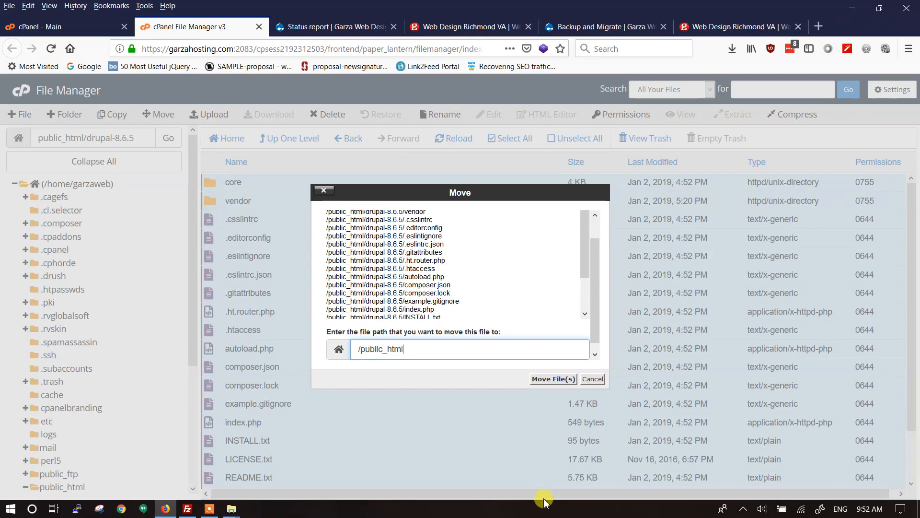
pyautogui.click(548, 379)
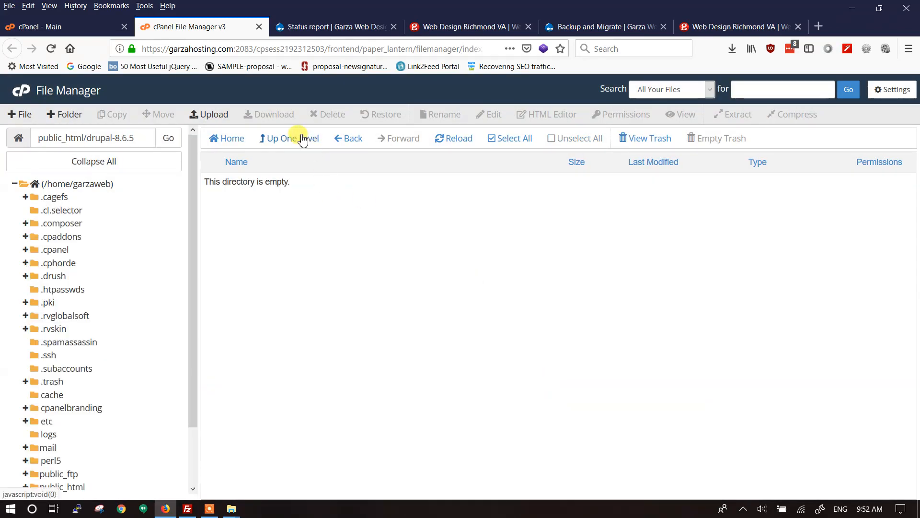
# Step: Return to public_html and check that the new core folders and files are in place
pyautogui.click(303, 139)
pyautogui.scroll(-5, 301, 383)
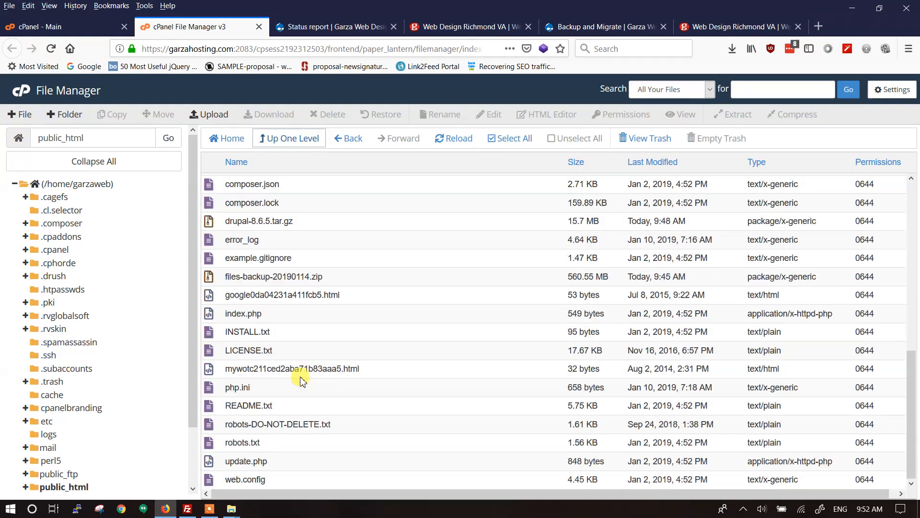
pyautogui.scroll(10, 300, 378)
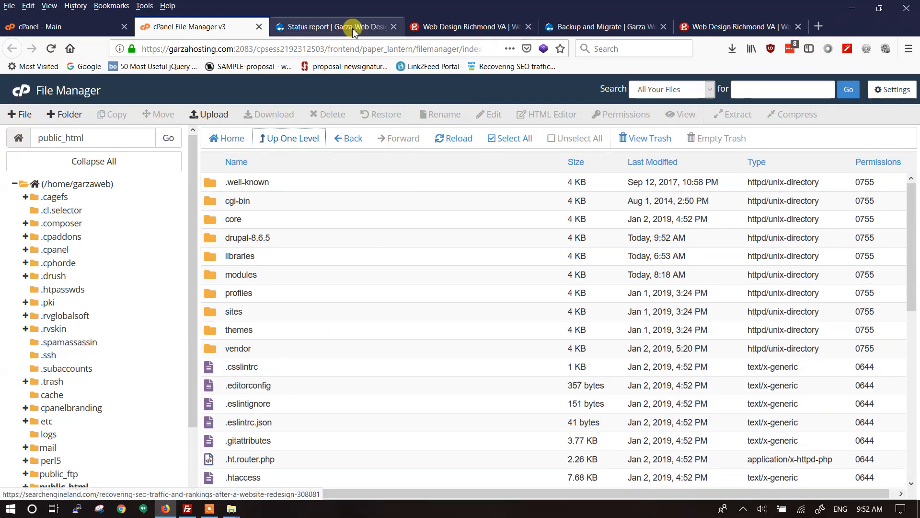
# Step: Open the site's home page in a new tab from the existing home page tab and view it
pyautogui.click(446, 26)
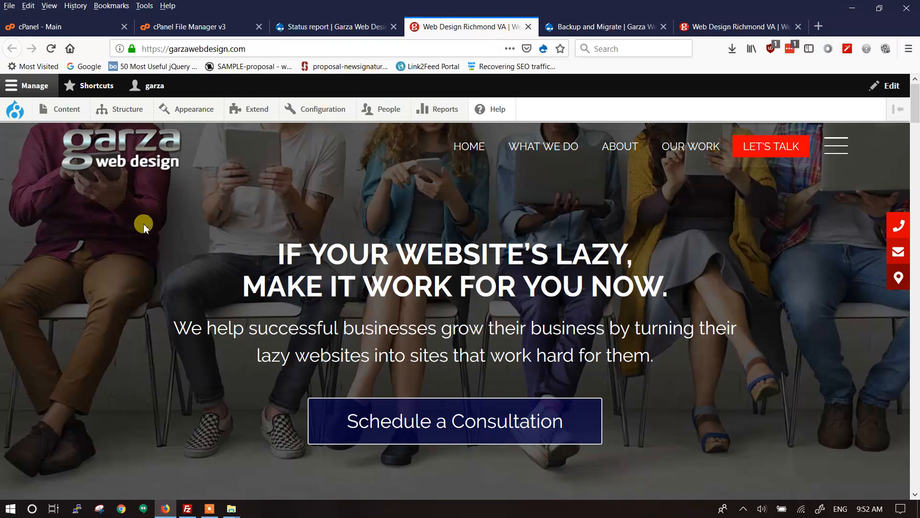
pyautogui.rightClick(122, 135)
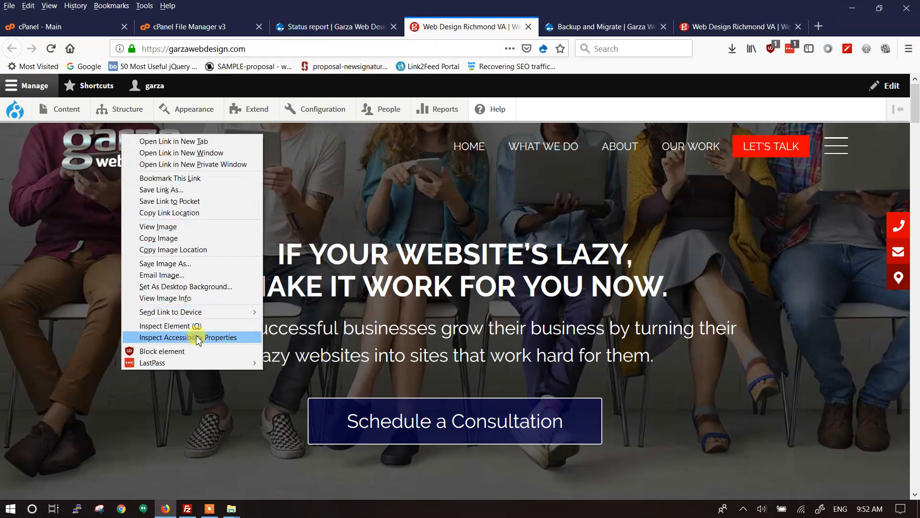
pyautogui.click(208, 141)
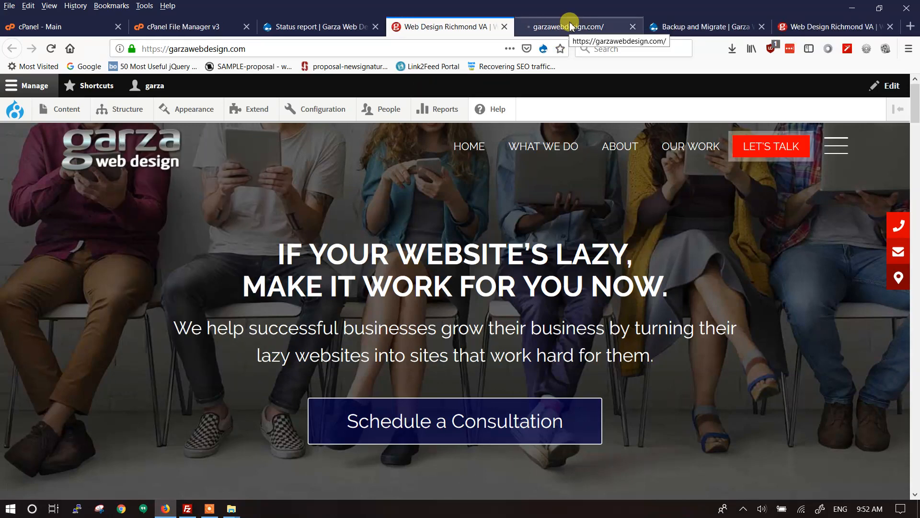
pyautogui.click(569, 25)
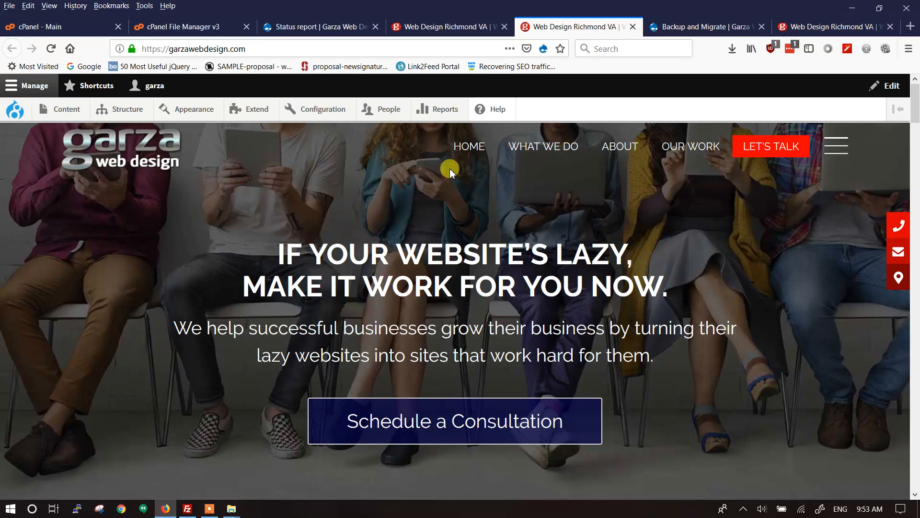
# Step: Run updates from the site's admin menu and continue past the overview of the Drupal database update
pyautogui.moveTo(7, 108)
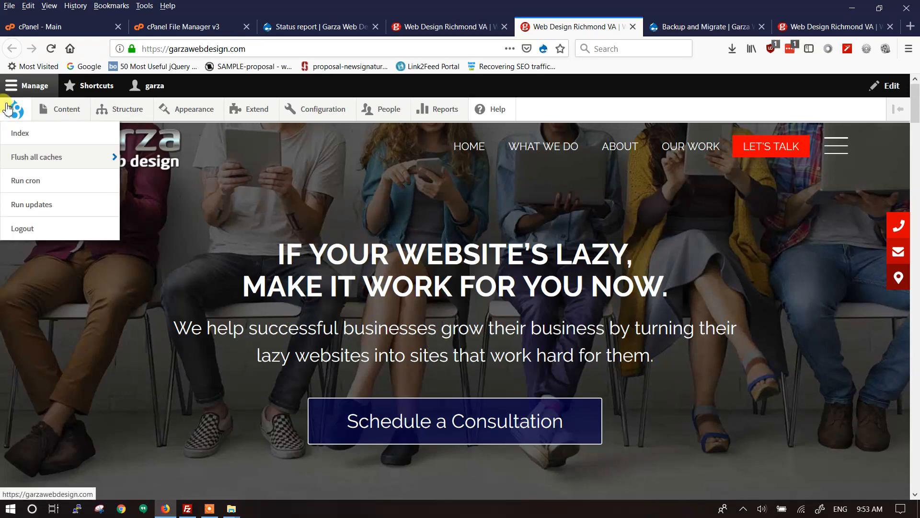
pyautogui.click(29, 210)
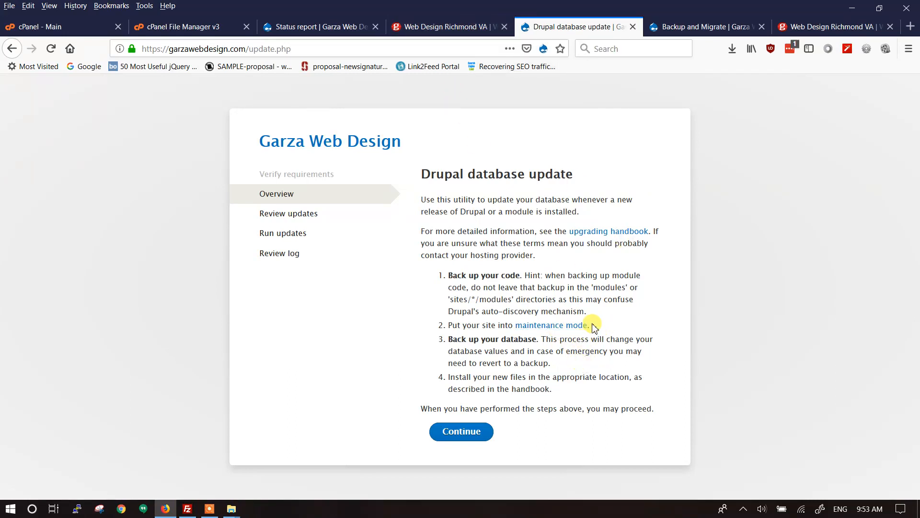
pyautogui.moveTo(544, 338); pyautogui.dragTo(450, 344)
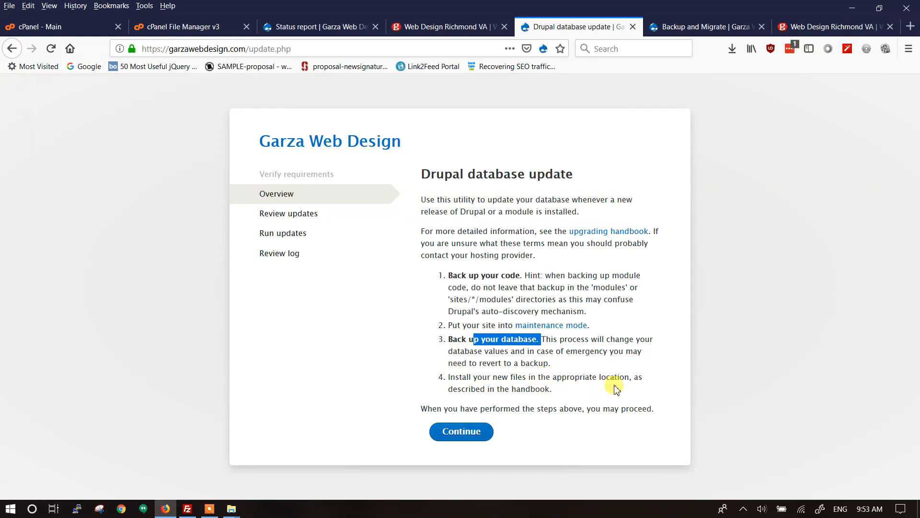
pyautogui.click(474, 435)
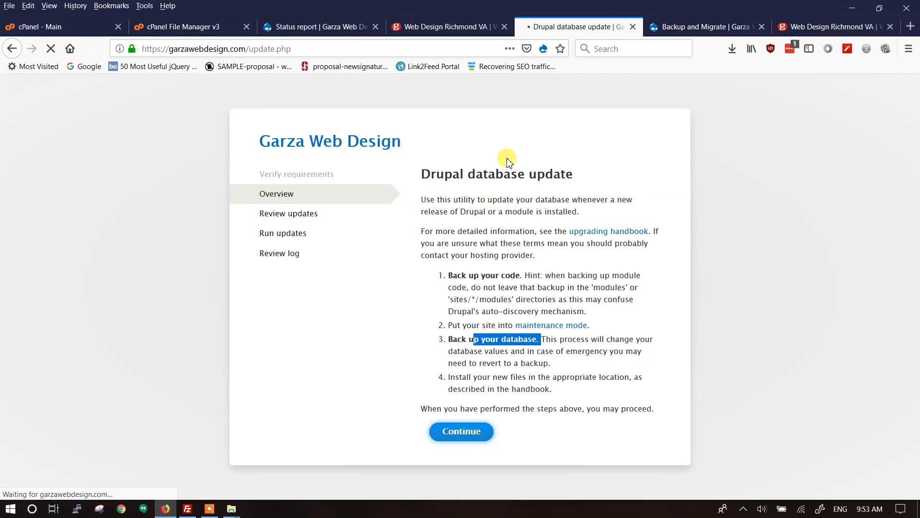
# Step: Look at the open Status report, return to the Drupal database update page and go to the site's front page
pyautogui.click(327, 26)
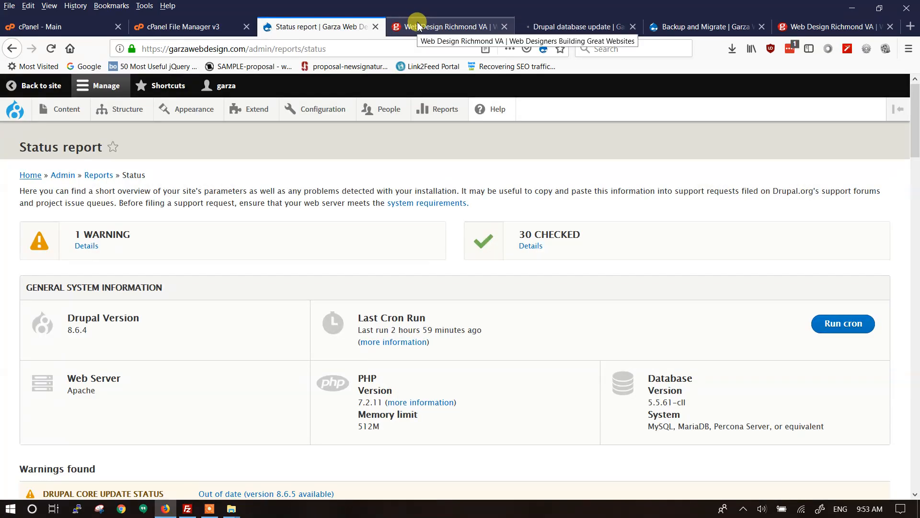
pyautogui.click(418, 26)
pyautogui.click(571, 25)
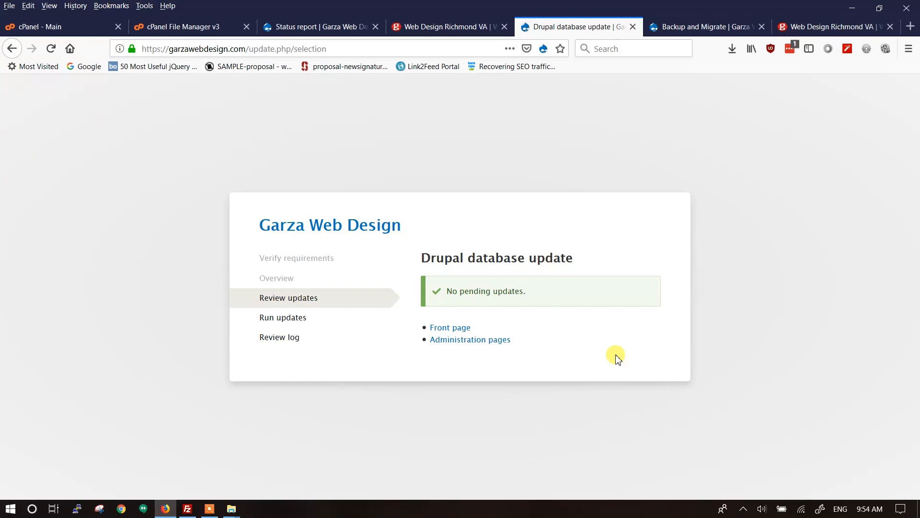
pyautogui.click(455, 330)
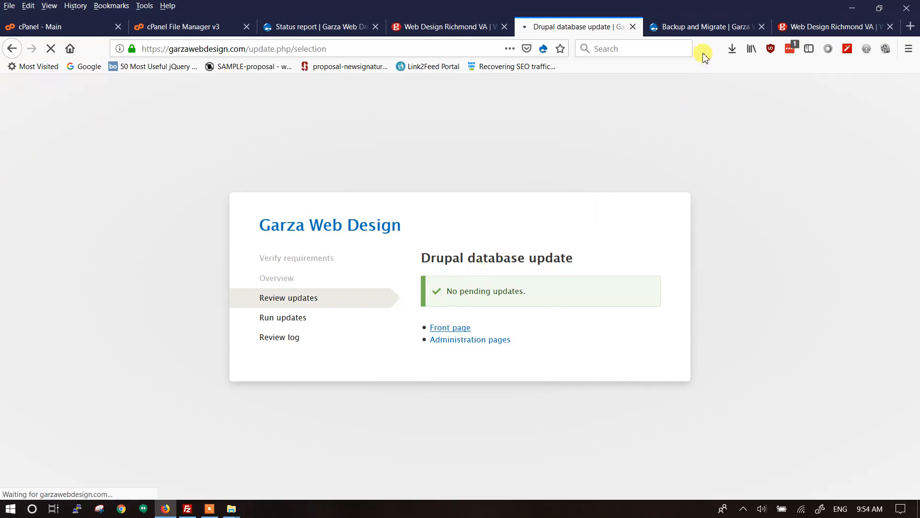
# Step: Reload the site's home page in the last open tab and look through it from header to footer
pyautogui.click(797, 29)
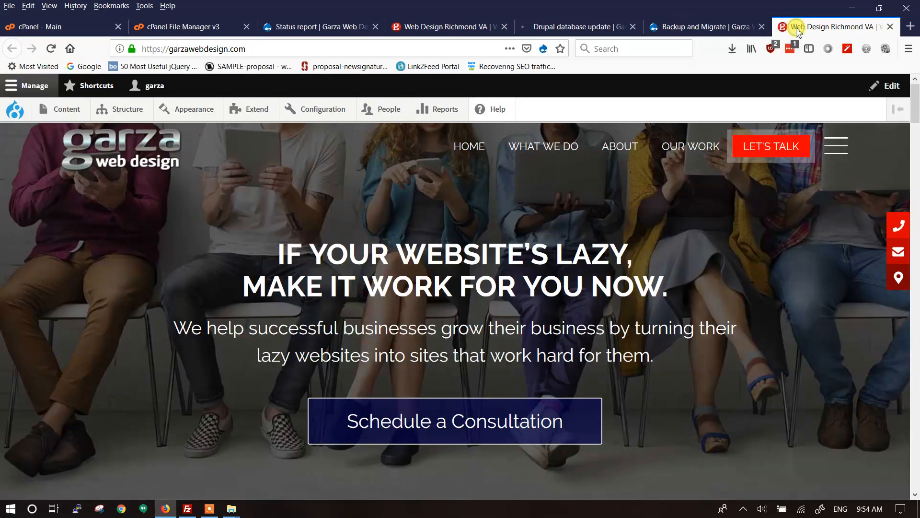
pyautogui.click(51, 48)
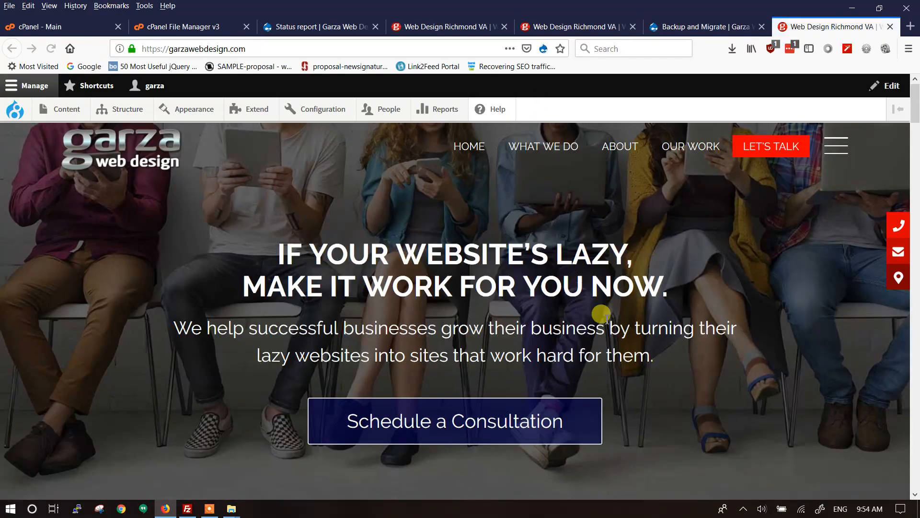
pyautogui.scroll(-5, 605, 317)
pyautogui.scroll(-15, 607, 322)
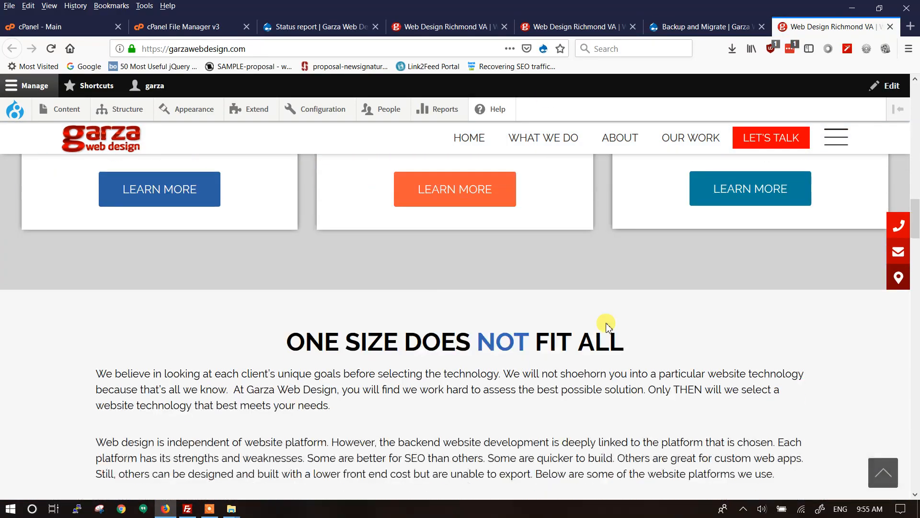
pyautogui.scroll(-20, 608, 326)
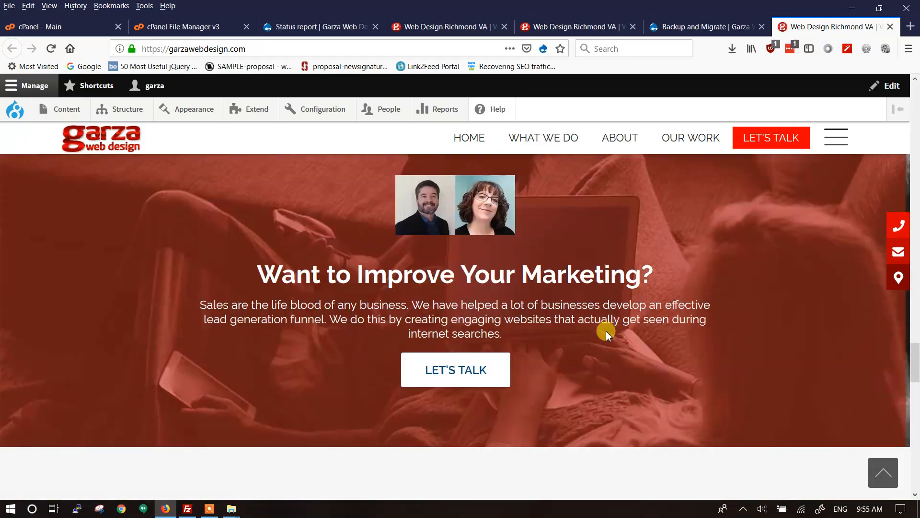
pyautogui.scroll(-6, 608, 337)
pyautogui.scroll(12, 608, 337)
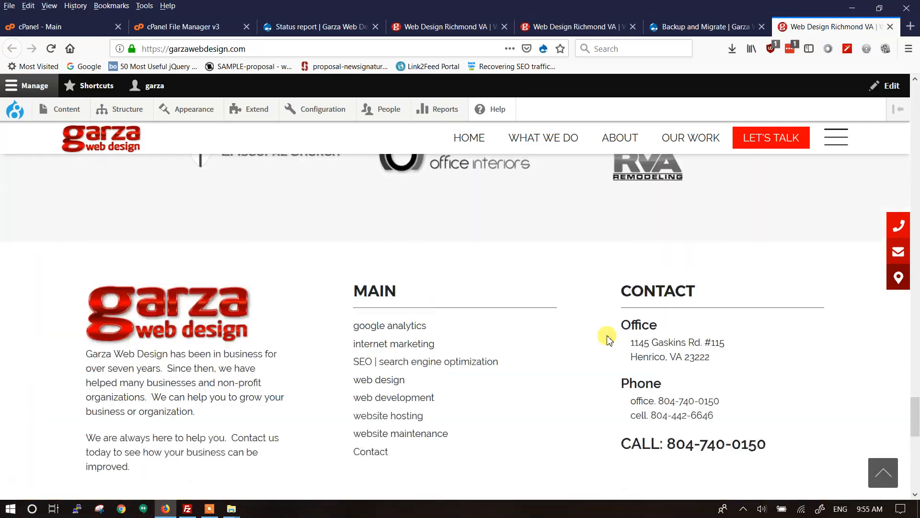
pyautogui.scroll(20, 607, 336)
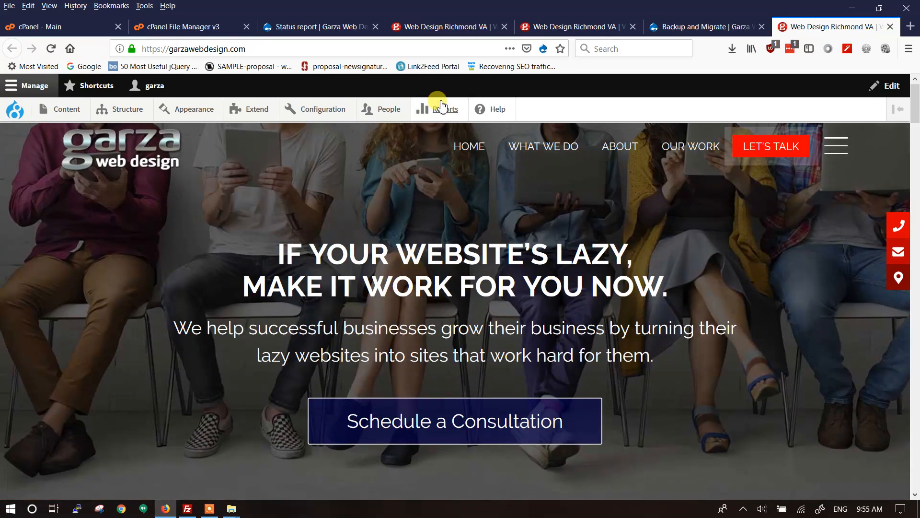
# Step: Open the site's Status report and check the Drupal version and the Drupal core update status warning
pyautogui.moveTo(437, 109)
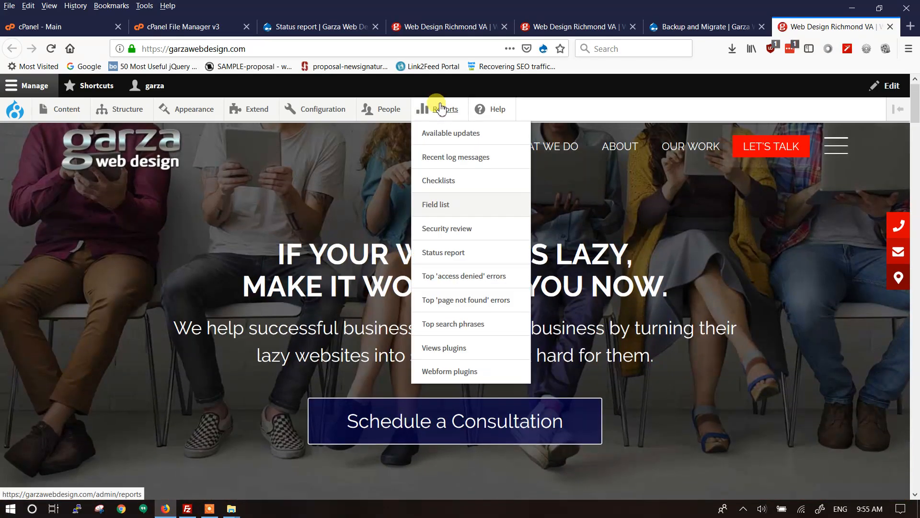
pyautogui.click(454, 257)
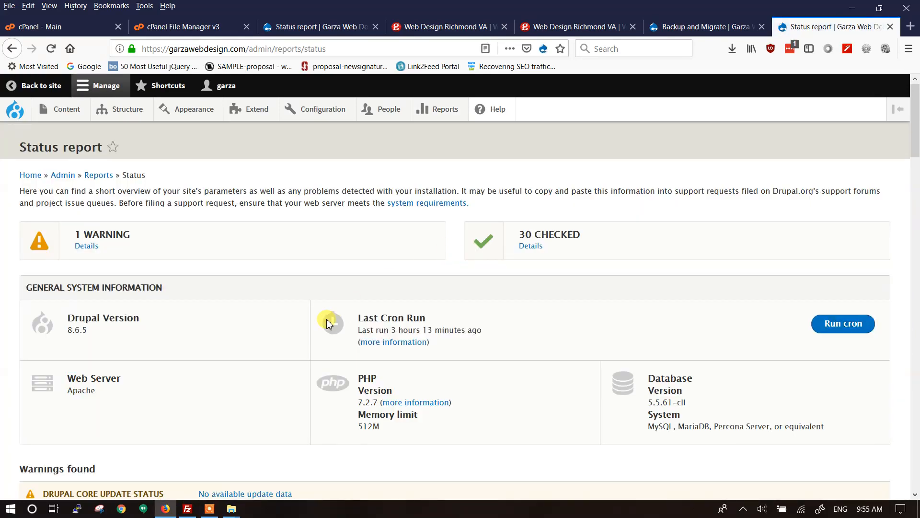
pyautogui.scroll(-5, 326, 335)
pyautogui.scroll(4, 311, 274)
pyautogui.scroll(2, 308, 263)
pyautogui.scroll(-4, 315, 309)
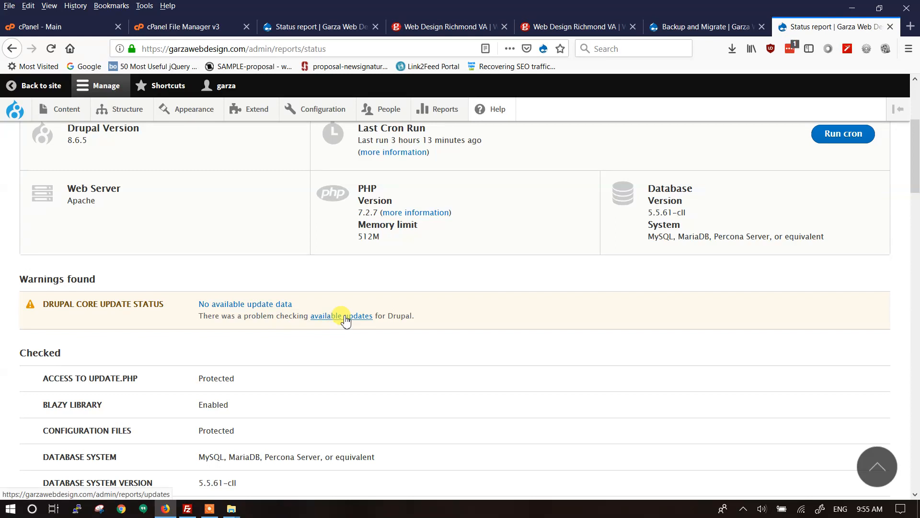
pyautogui.moveTo(165, 306); pyautogui.dragTo(42, 311)
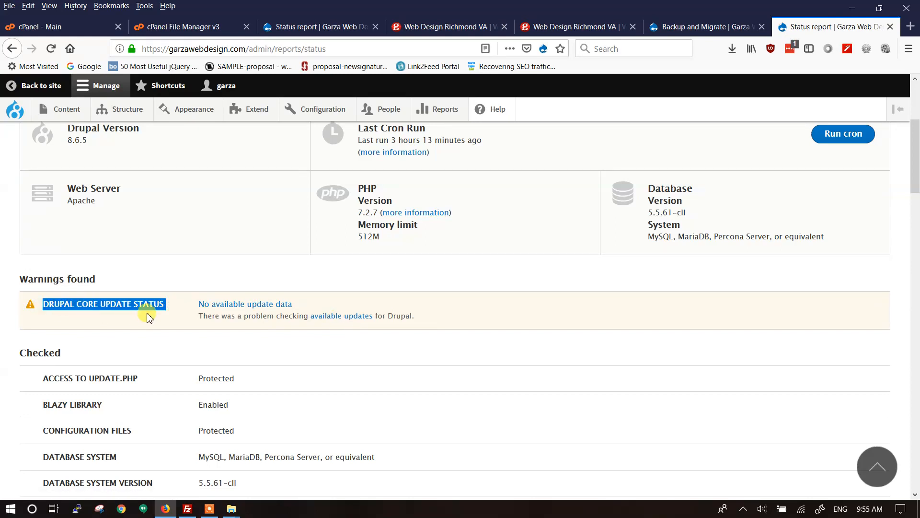
pyautogui.click(471, 320)
# Step: Run cron for the site and check the summary of the refreshed Status report
pyautogui.moveTo(15, 110)
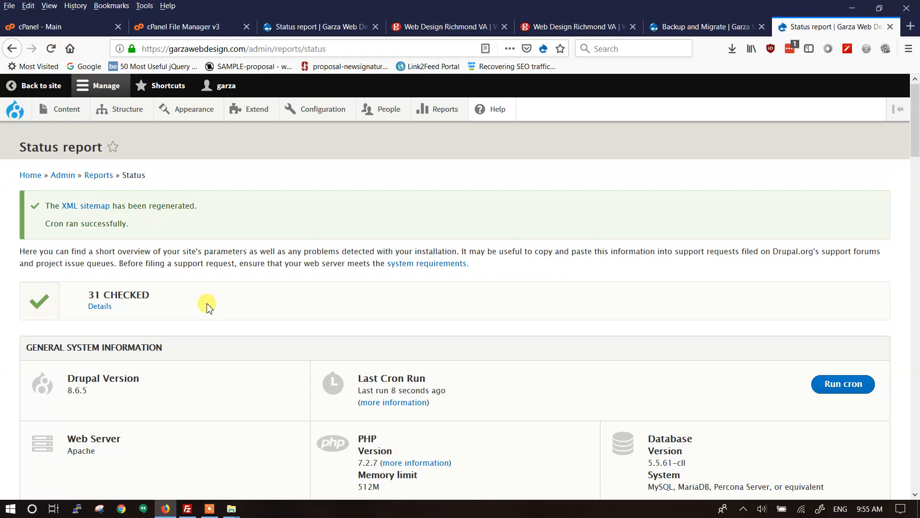
pyautogui.scroll(-4, 334, 292)
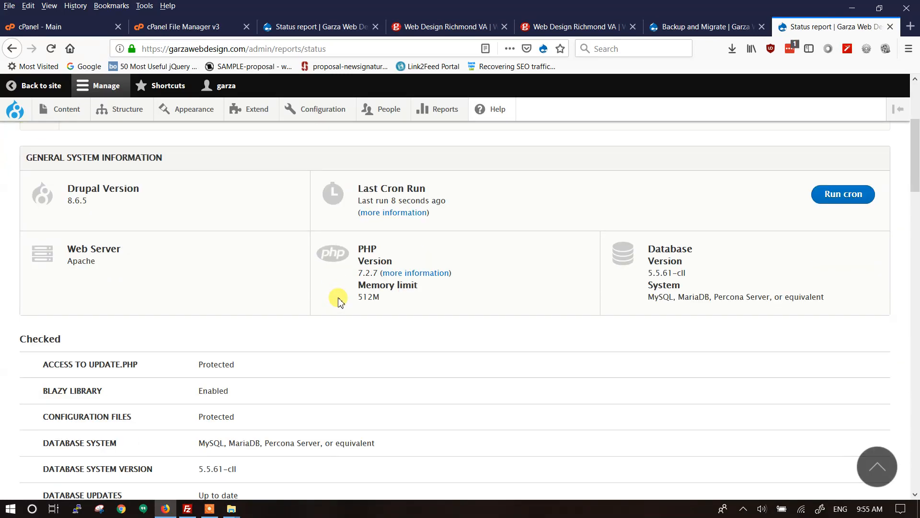
pyautogui.scroll(4, 334, 326)
pyautogui.scroll(-1, 287, 316)
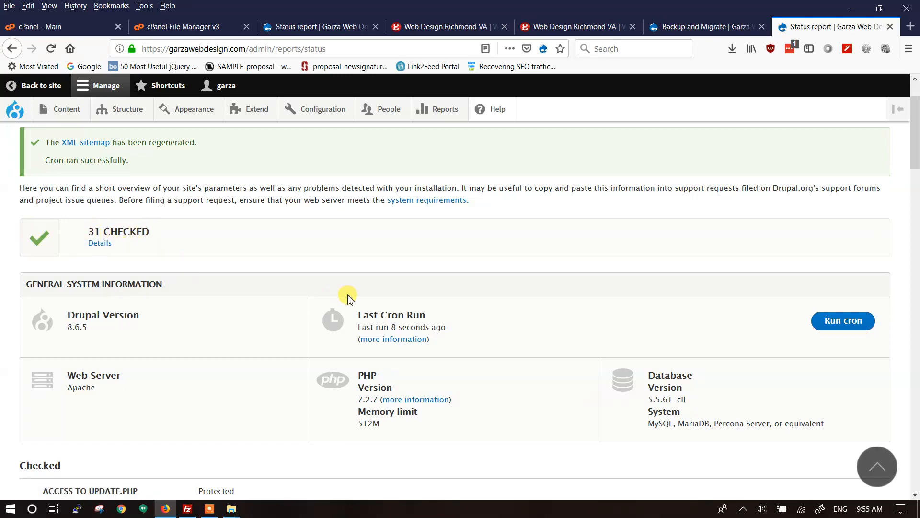
# Step: Review the Checked items in the Status report and return to the site's home page
pyautogui.scroll(-4, 335, 324)
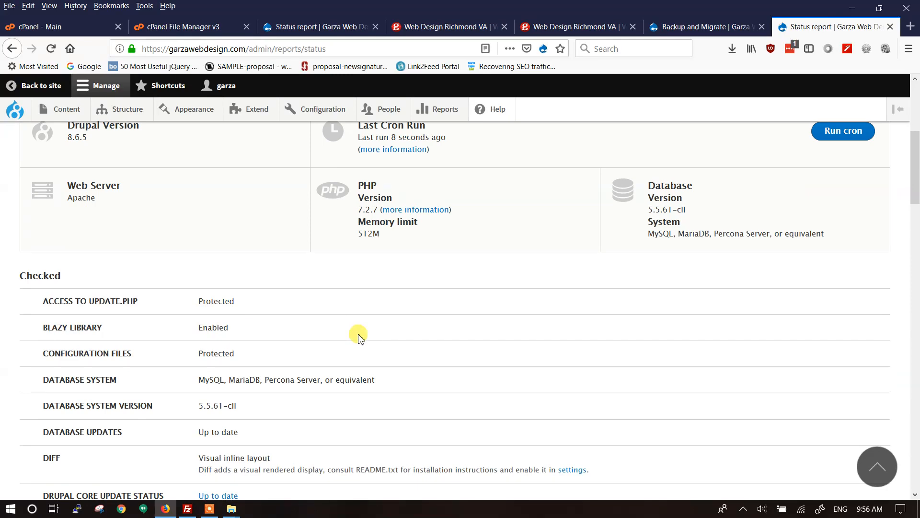
pyautogui.scroll(-4, 357, 331)
pyautogui.scroll(-6, 361, 339)
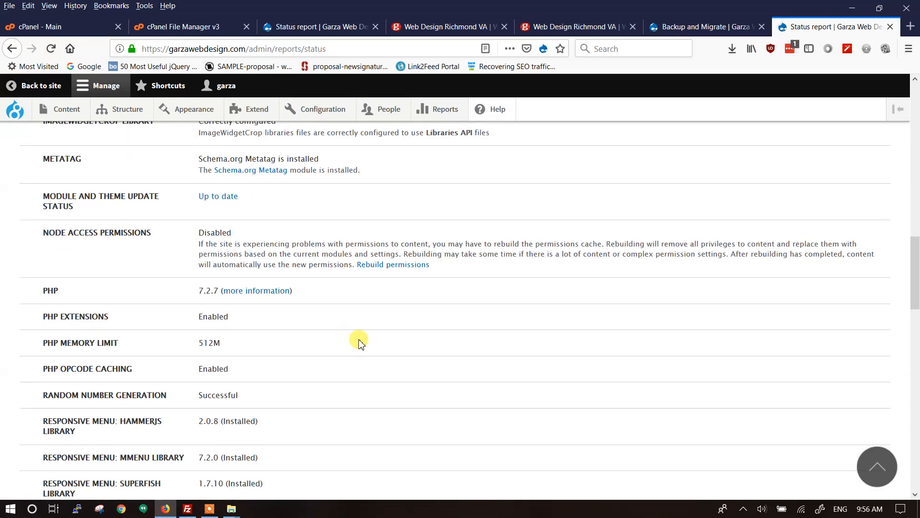
pyautogui.scroll(15, 362, 338)
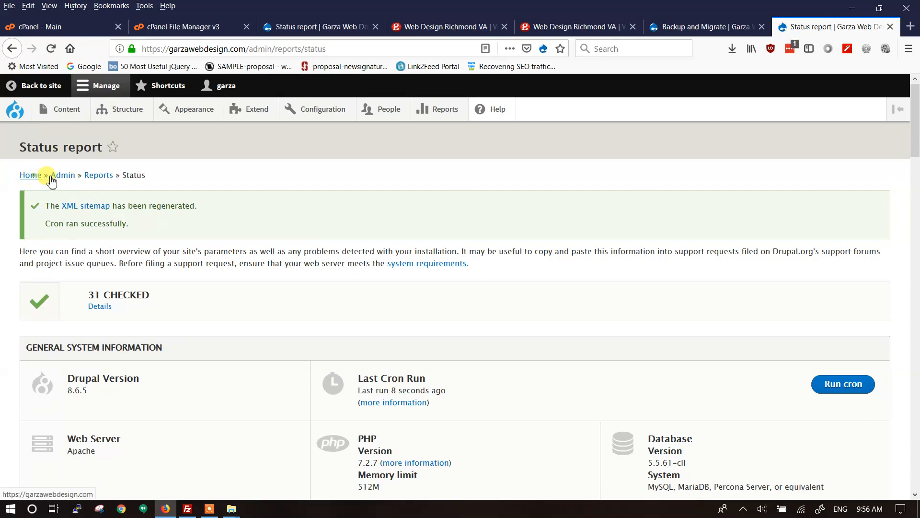
pyautogui.click(31, 176)
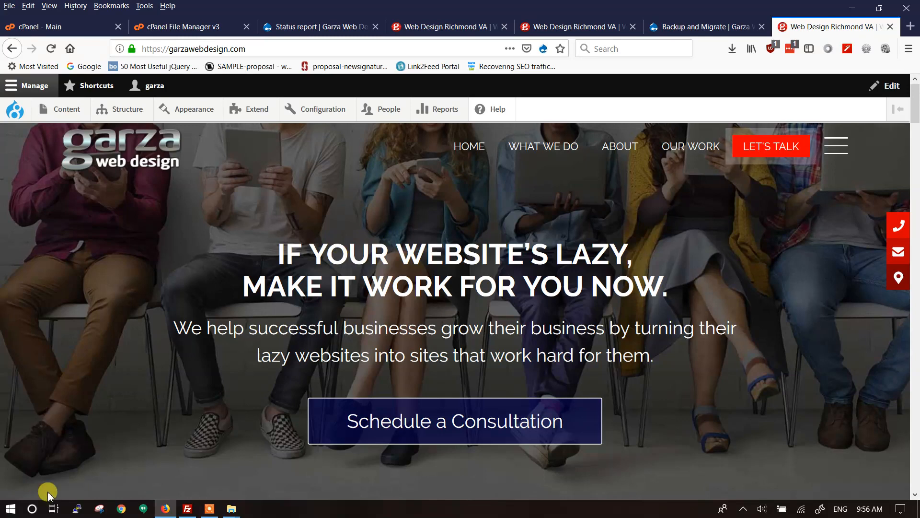
# Step: Switch to Firefox Developer Edition, load garzawebdesign.com and look through the home page as a logged-out visitor
pyautogui.click(12, 509)
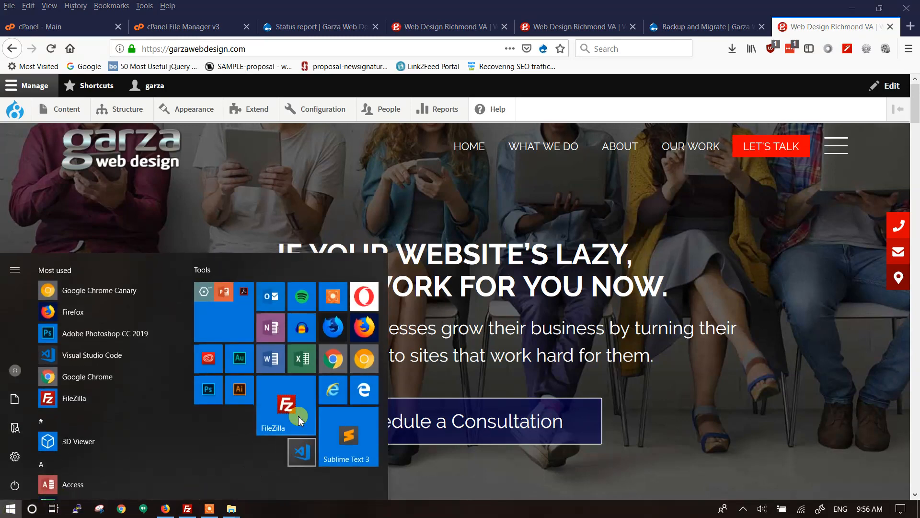
pyautogui.click(331, 329)
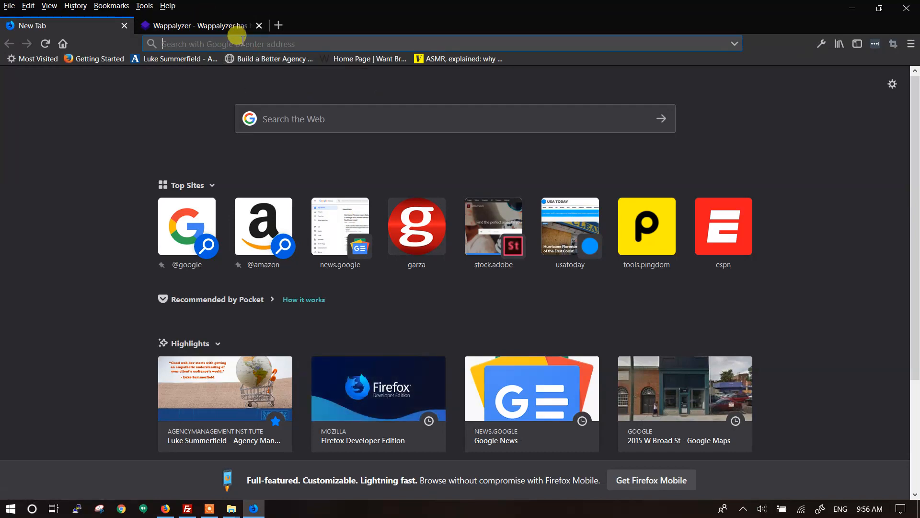
pyautogui.write('garzawebdesign.com/')
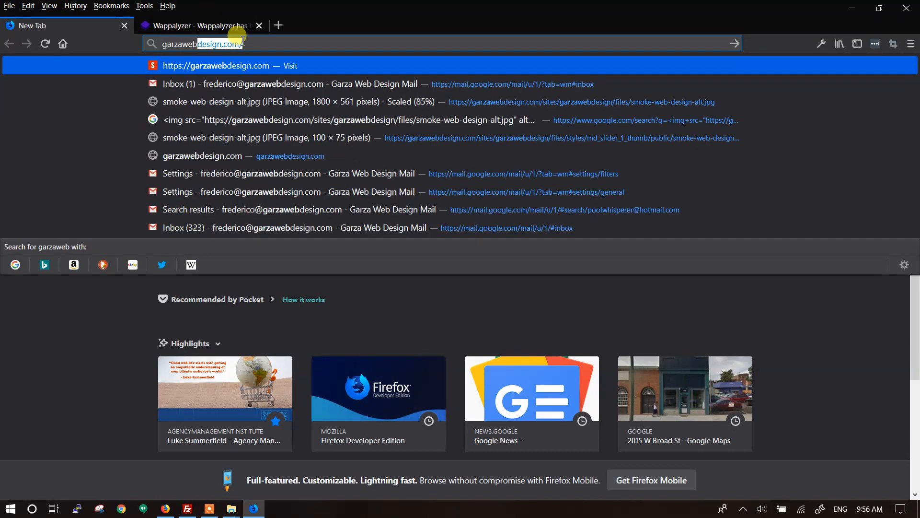
pyautogui.press('Return')
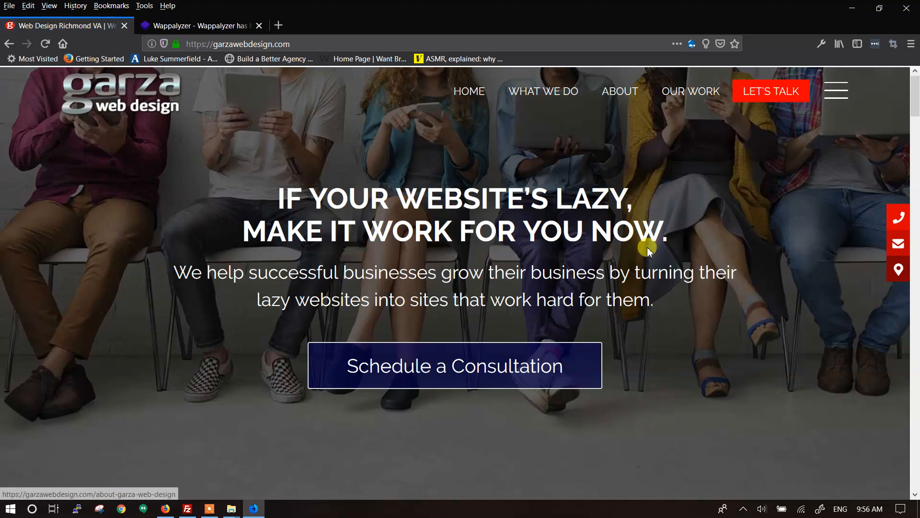
pyautogui.scroll(-5, 644, 242)
pyautogui.scroll(10, 643, 241)
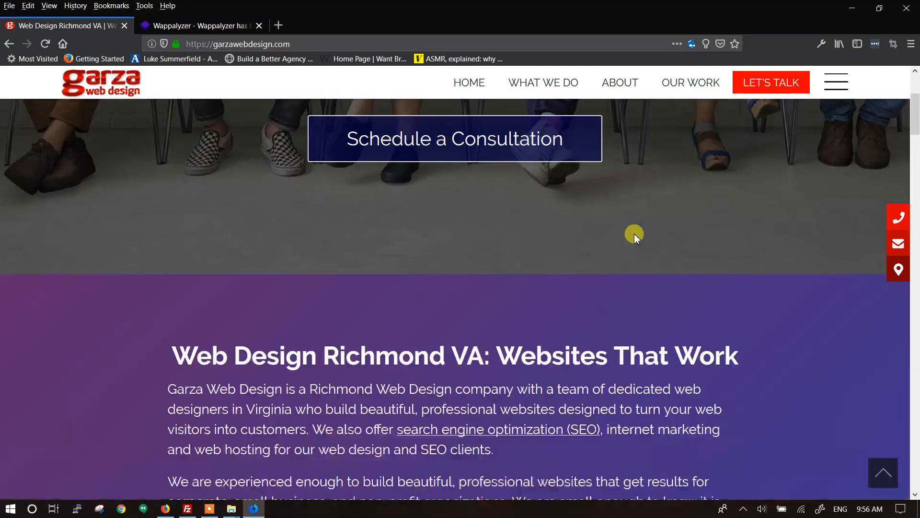
pyautogui.scroll(-8, 636, 233)
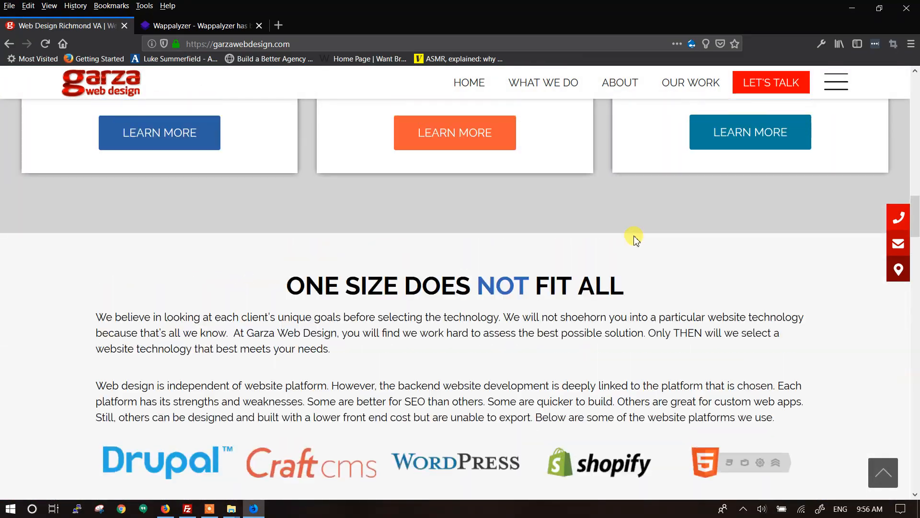
pyautogui.scroll(8, 633, 234)
# Step: Open the SEO | Internet Search page listed under What We Do and look through it
pyautogui.moveTo(551, 99)
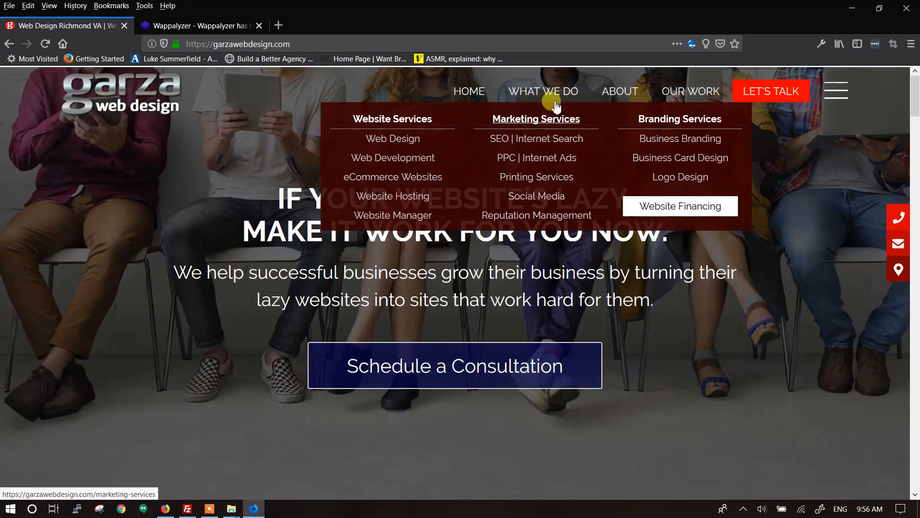
pyautogui.click(532, 143)
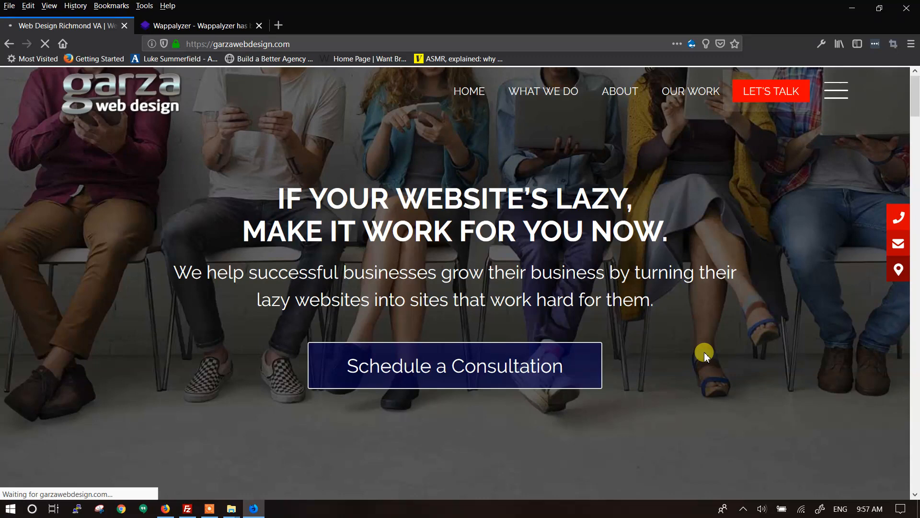
pyautogui.moveTo(559, 100)
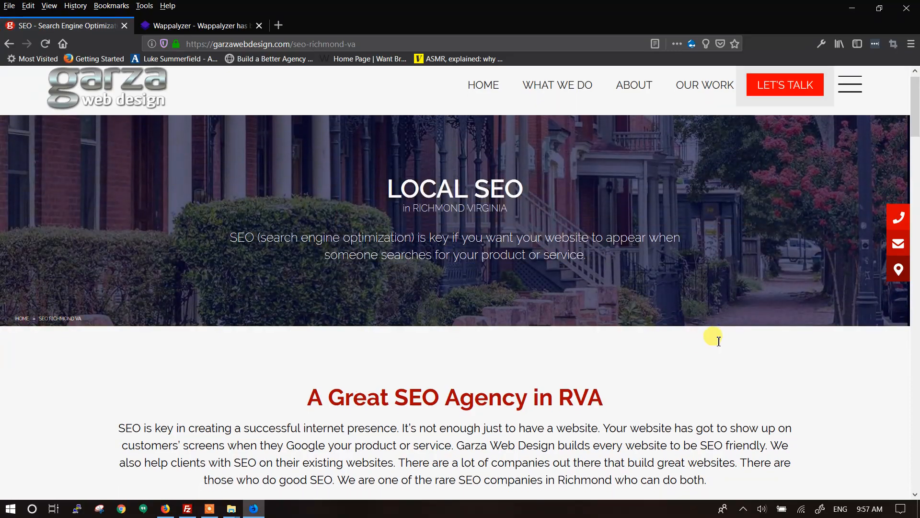
pyautogui.scroll(-10, 719, 341)
pyautogui.scroll(13, 717, 326)
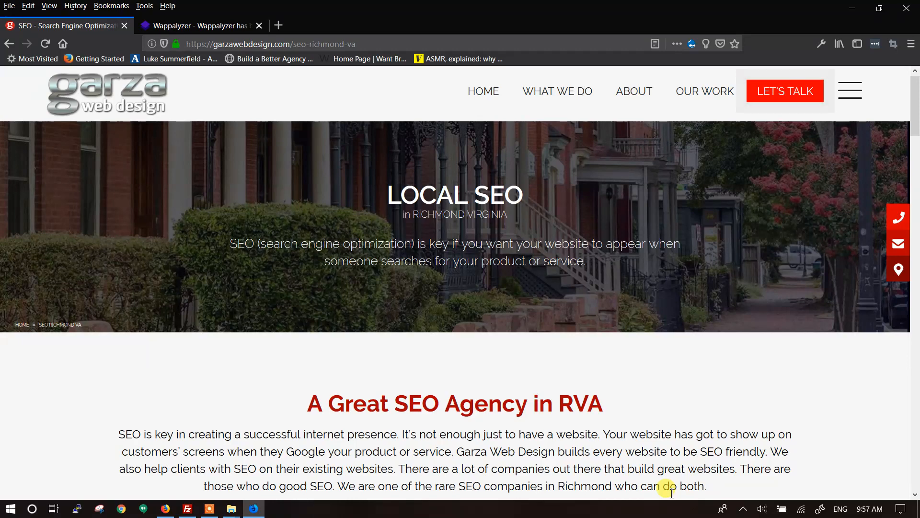
# Step: Open Home plus the Web Design, Web Development, eCommerce Websites, Website Hosting and Website Manager pages, each in a new tab
pyautogui.middleClick(483, 91)
pyautogui.moveTo(540, 92)
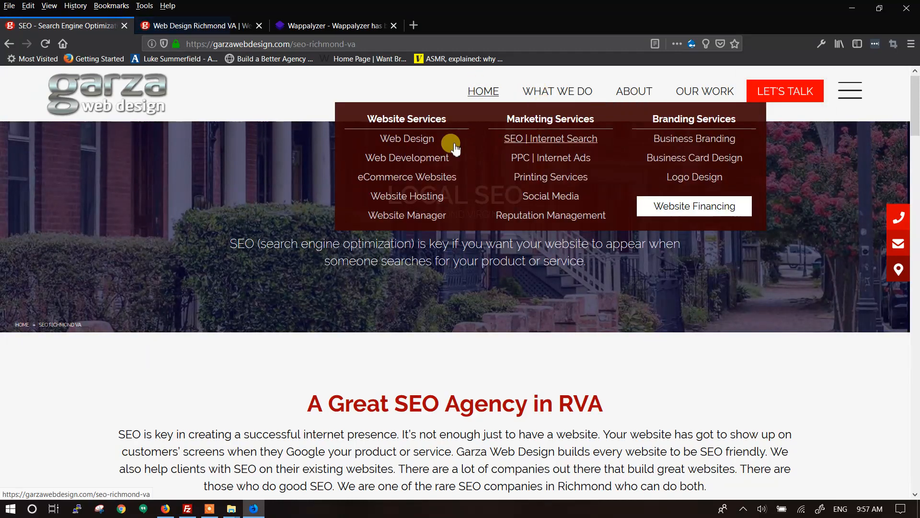
pyautogui.middleClick(417, 140)
pyautogui.middleClick(411, 158)
pyautogui.middleClick(411, 177)
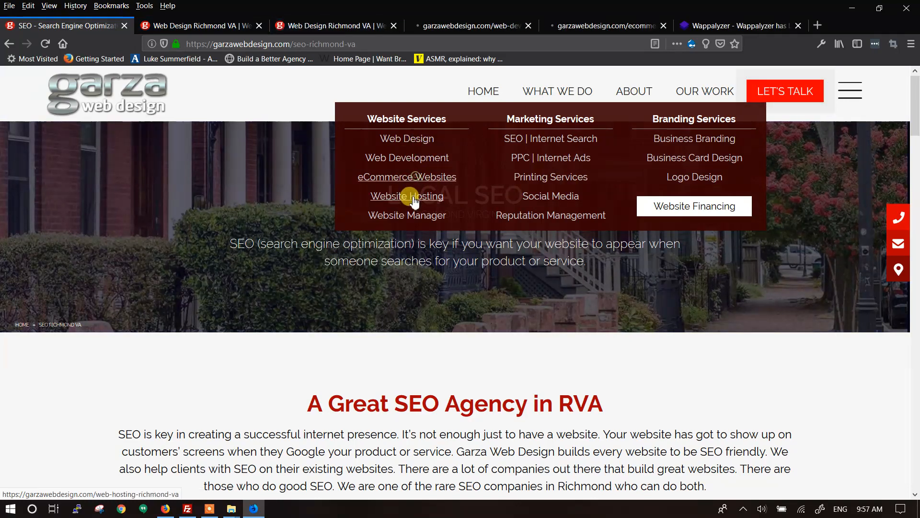
pyautogui.middleClick(411, 195)
pyautogui.middleClick(411, 216)
# Step: Open the SEO | Internet Search, PPC | Internet Ads, Printing Services, Social Media and Reputation Management pages in new tabs
pyautogui.middleClick(535, 139)
pyautogui.middleClick(538, 158)
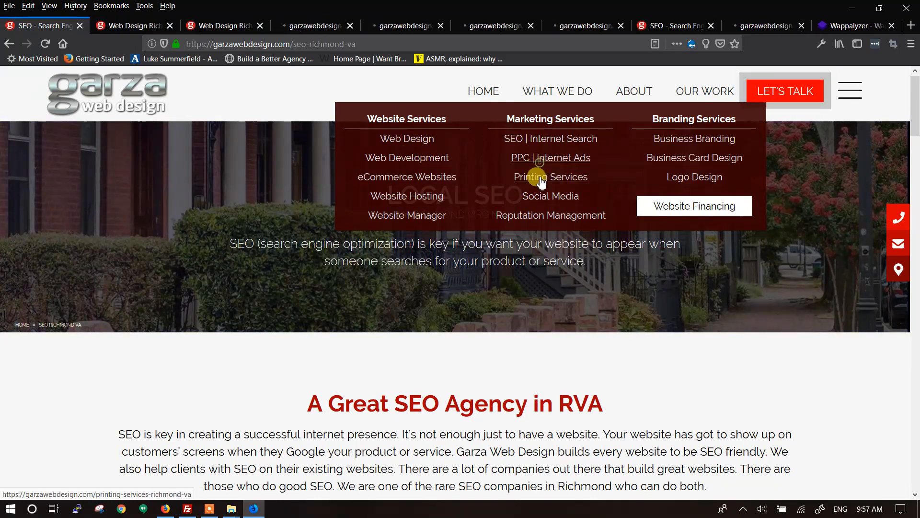
pyautogui.middleClick(540, 177)
pyautogui.middleClick(548, 197)
pyautogui.middleClick(566, 213)
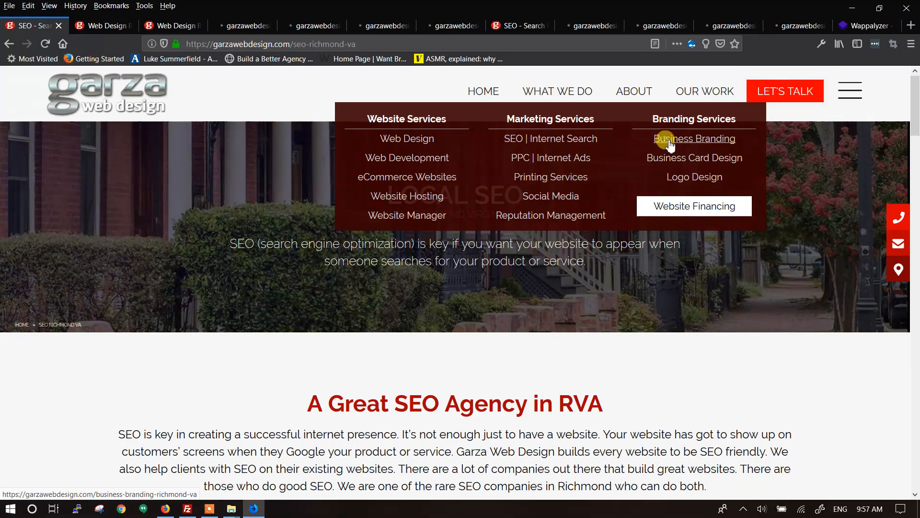
# Step: Open the Business Branding, Business Card Design, Logo Design and Website Financing pages in new tabs
pyautogui.middleClick(665, 140)
pyautogui.middleClick(674, 161)
pyautogui.middleClick(678, 177)
pyautogui.middleClick(684, 204)
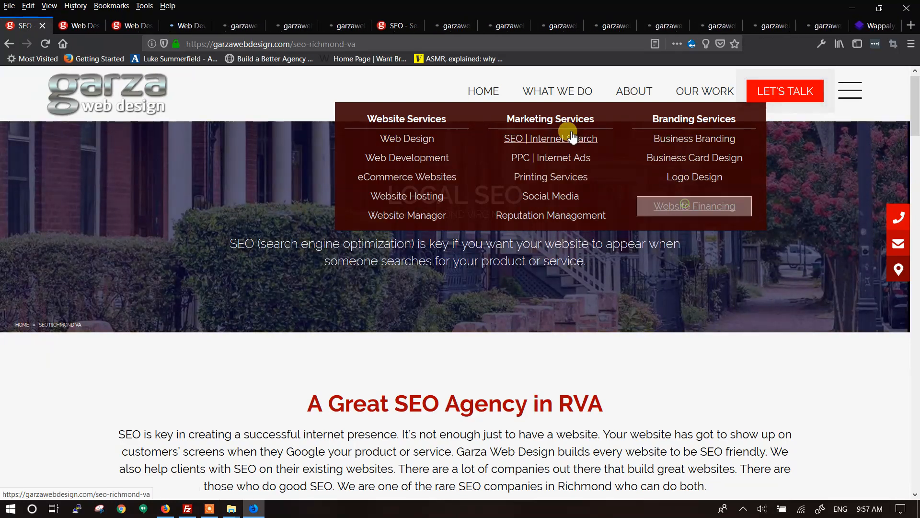
# Step: Open the Marketing Services, What We Do, About Us and Our Team pages in new tabs
pyautogui.middleClick(578, 118)
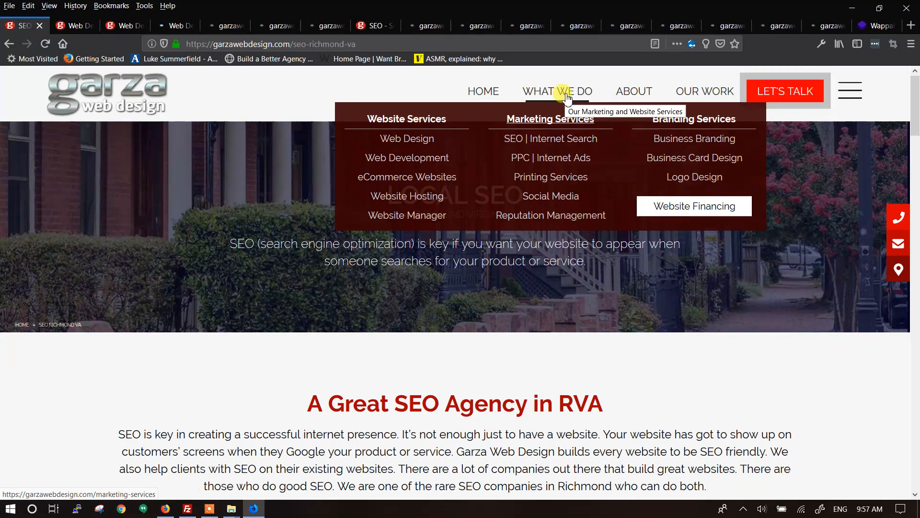
pyautogui.middleClick(566, 92)
pyautogui.moveTo(643, 92)
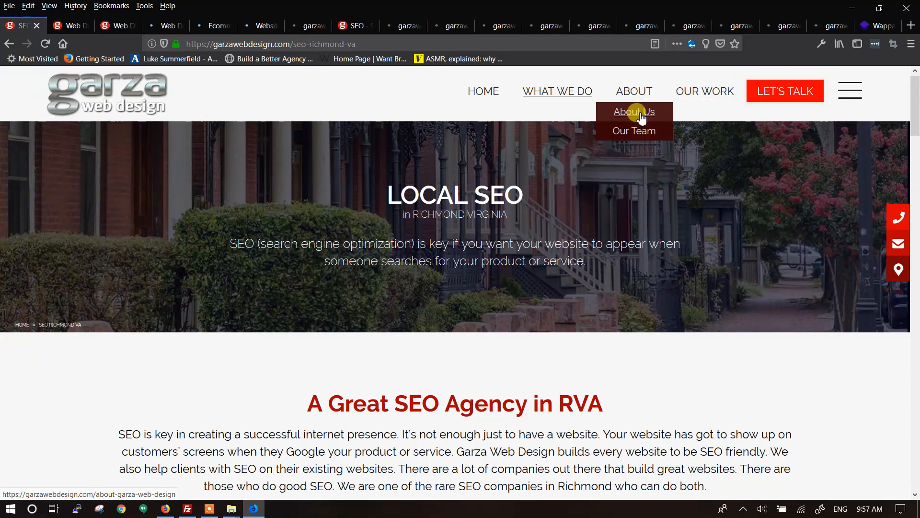
pyautogui.middleClick(633, 112)
pyautogui.middleClick(642, 130)
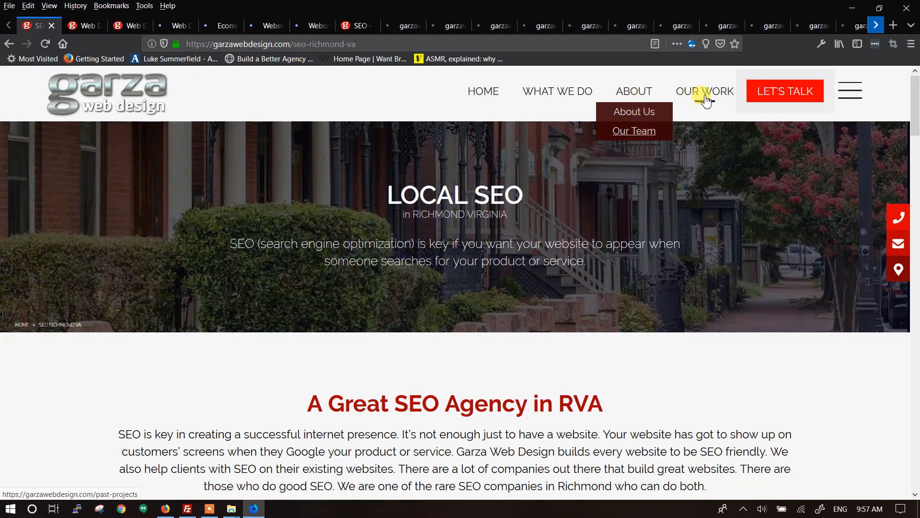
# Step: Open the Our Work and Let's Talk pages in new tabs, and check the site's slide-out menu by opening and closing it
pyautogui.middleClick(707, 98)
pyautogui.middleClick(770, 91)
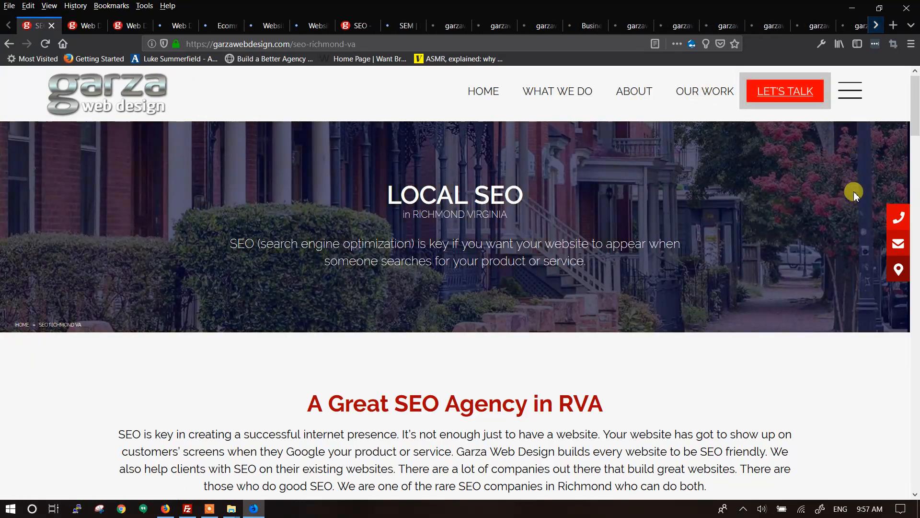
pyautogui.click(852, 93)
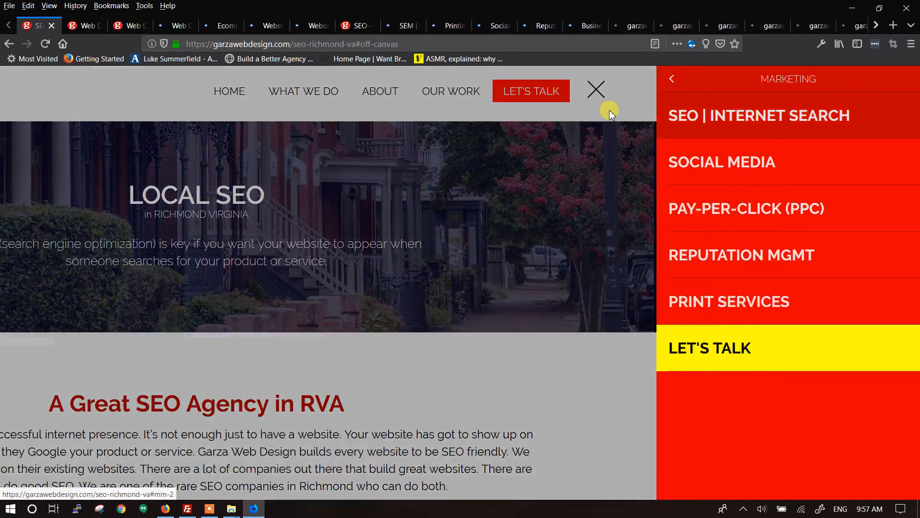
pyautogui.click(596, 93)
# Step: Look through the Local SEO page's sections and check the row of open tabs through to its end
pyautogui.scroll(-5, 630, 301)
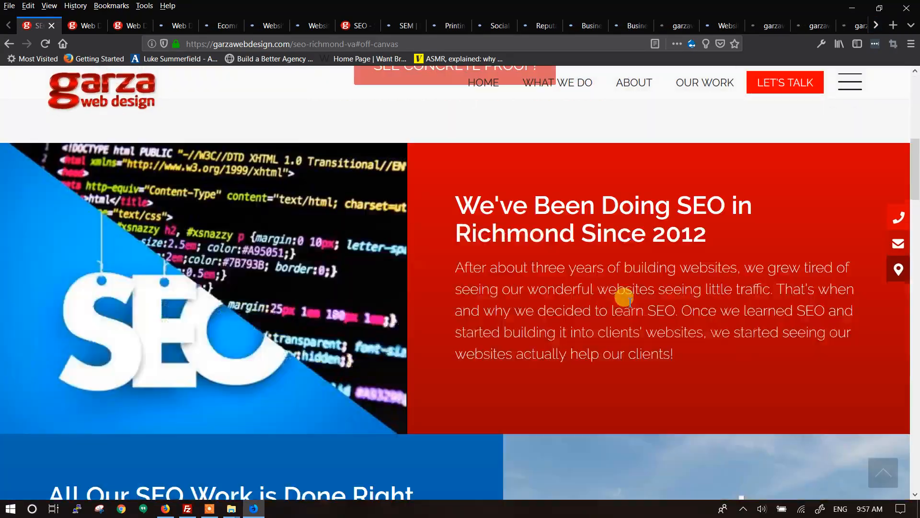
pyautogui.scroll(-5, 629, 301)
pyautogui.scroll(-2, 627, 300)
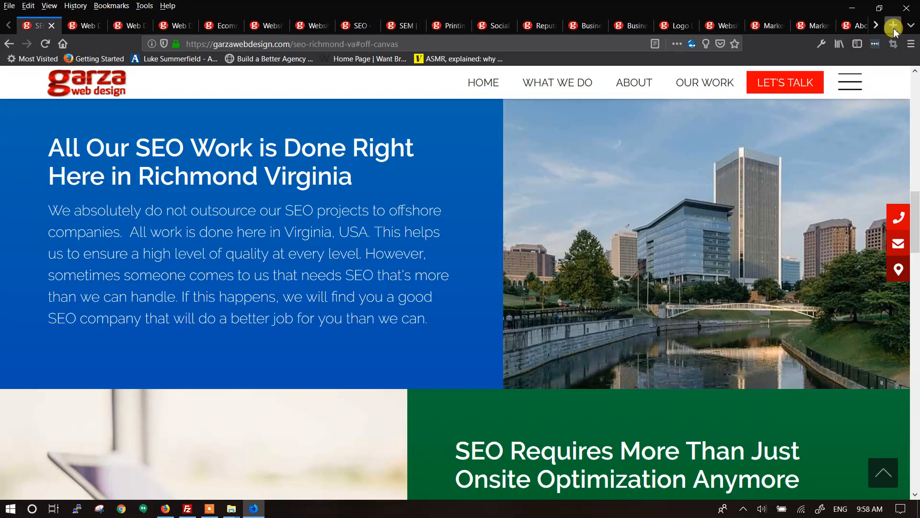
pyautogui.click(877, 26)
pyautogui.click(877, 27)
pyautogui.click(877, 26)
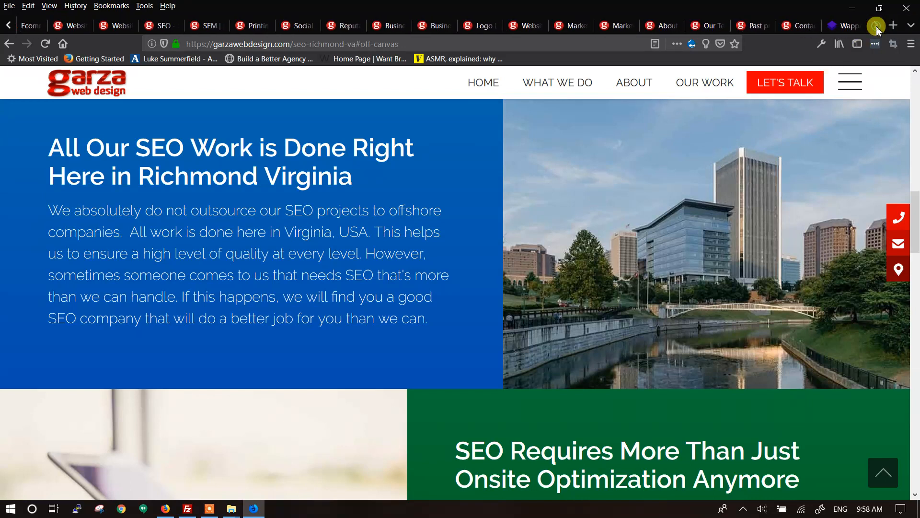
pyautogui.scroll(15, 307, 206)
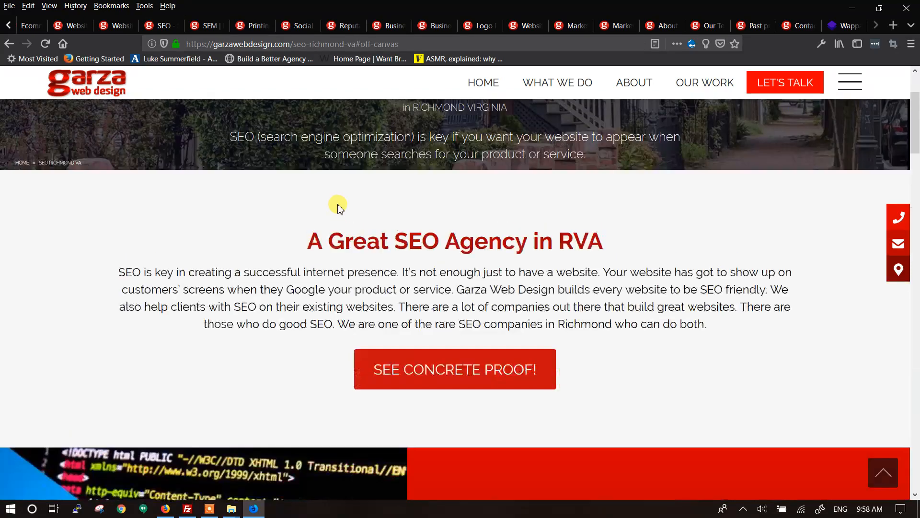